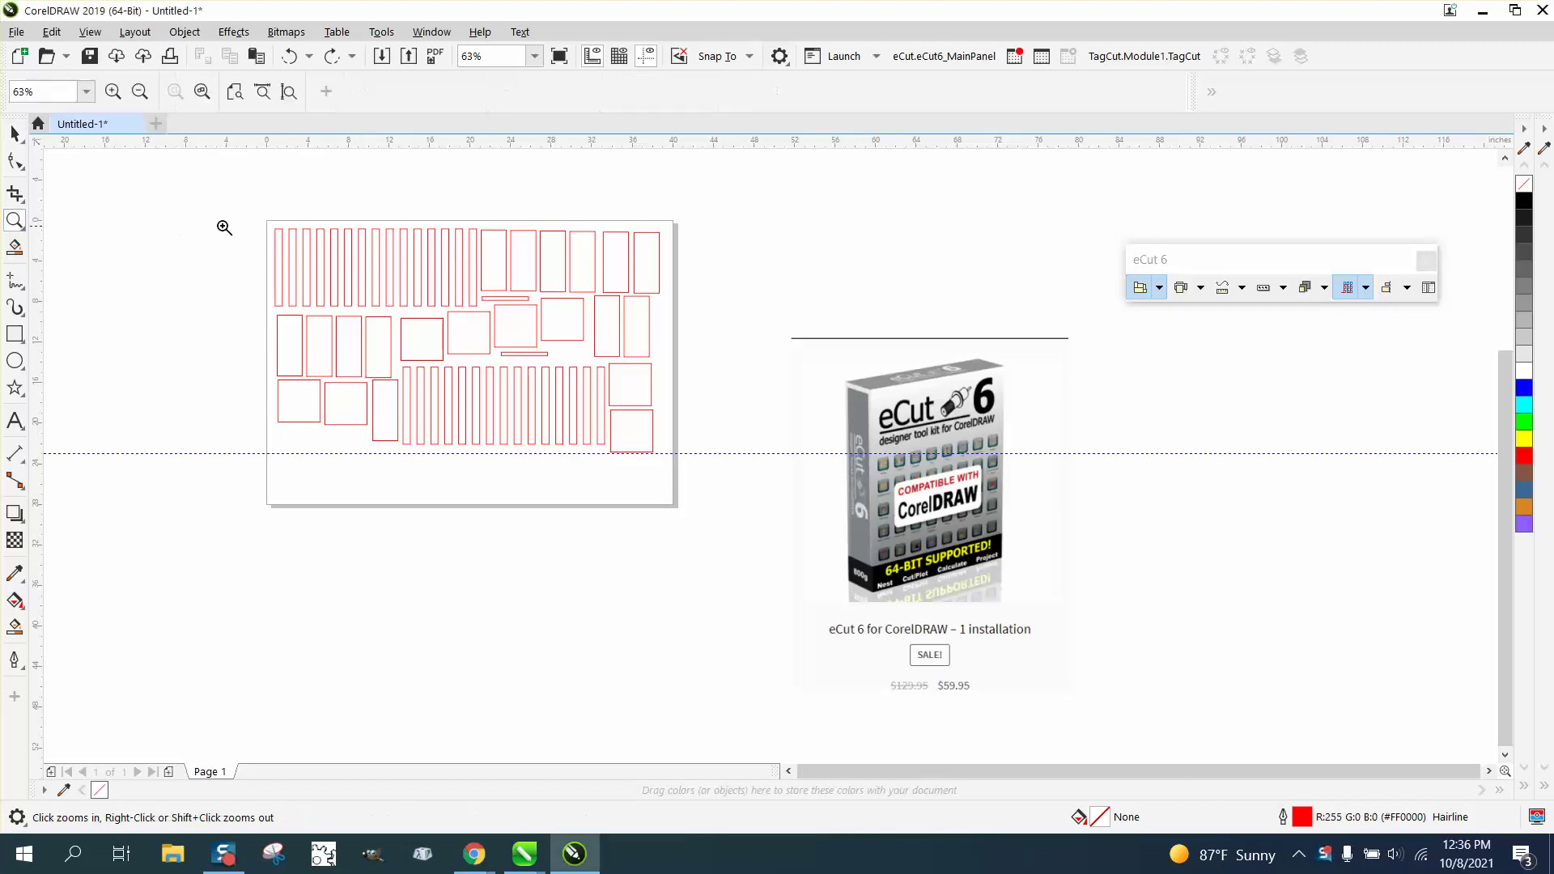
- Zoom in and out around the MacroMonster banner and eCut product image to survey the drawing
{"action": "left_click", "coordinate": [701, 475]}
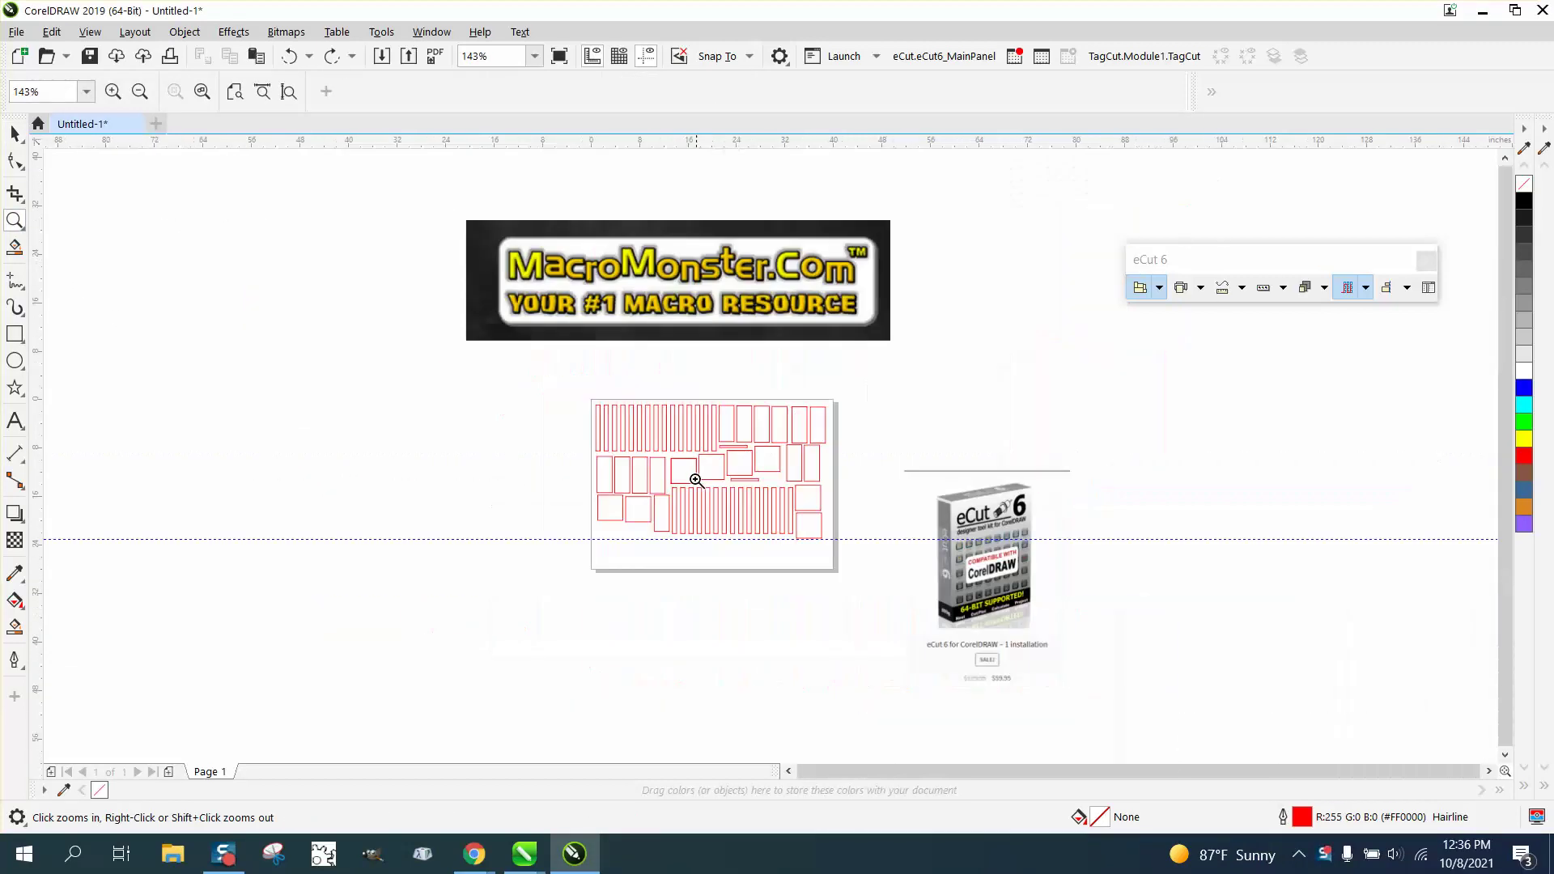
{"action": "left_click_drag", "start_coordinate": [571, 338], "coordinate": [816, 426]}
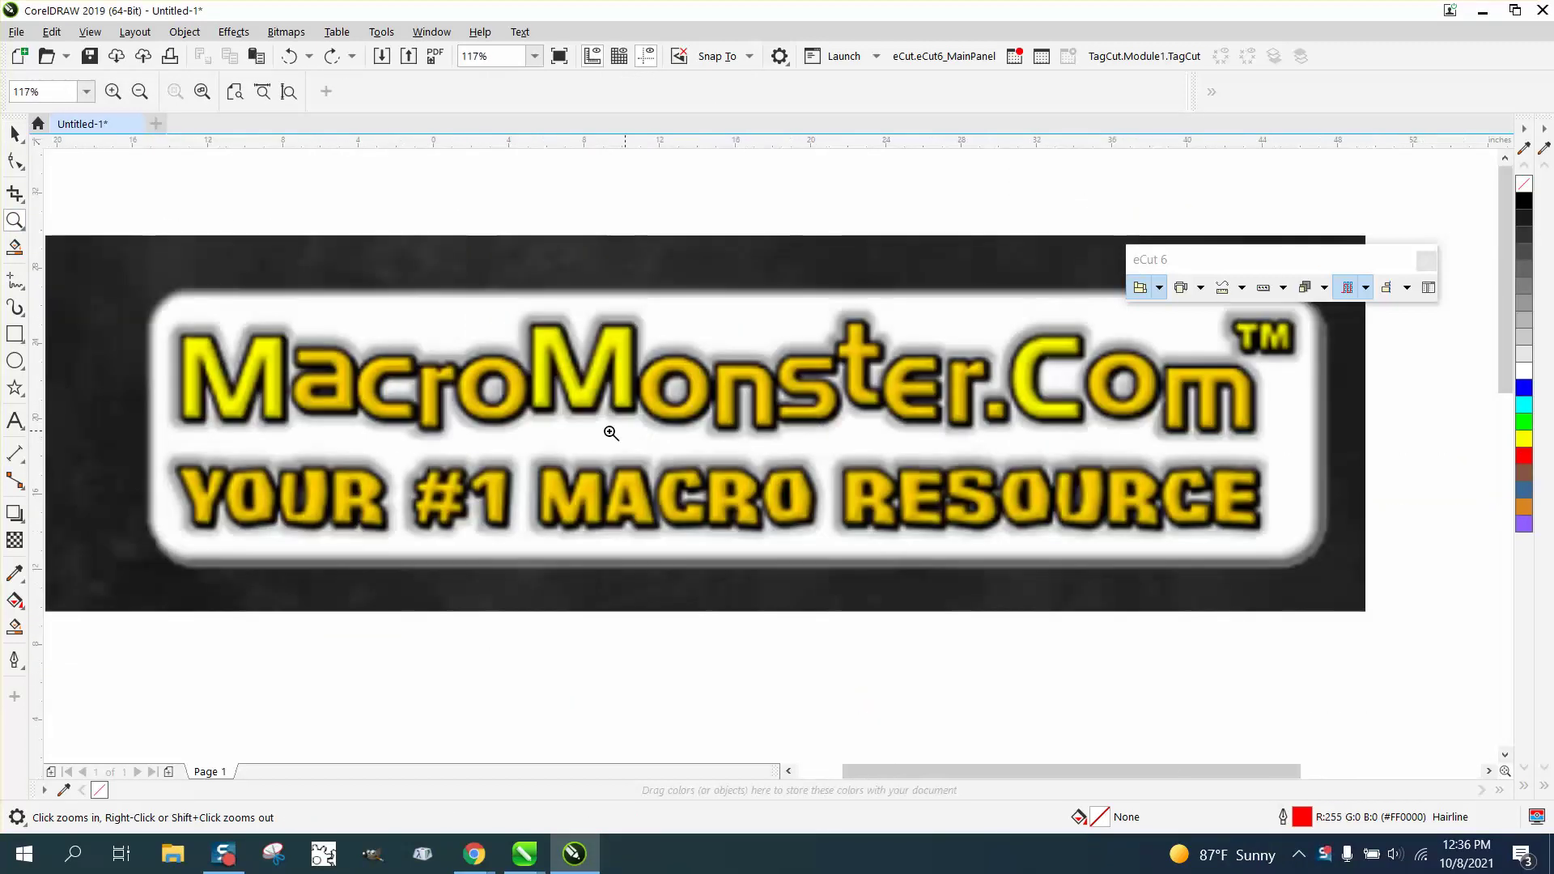
{"action": "right_click", "coordinate": [469, 413]}
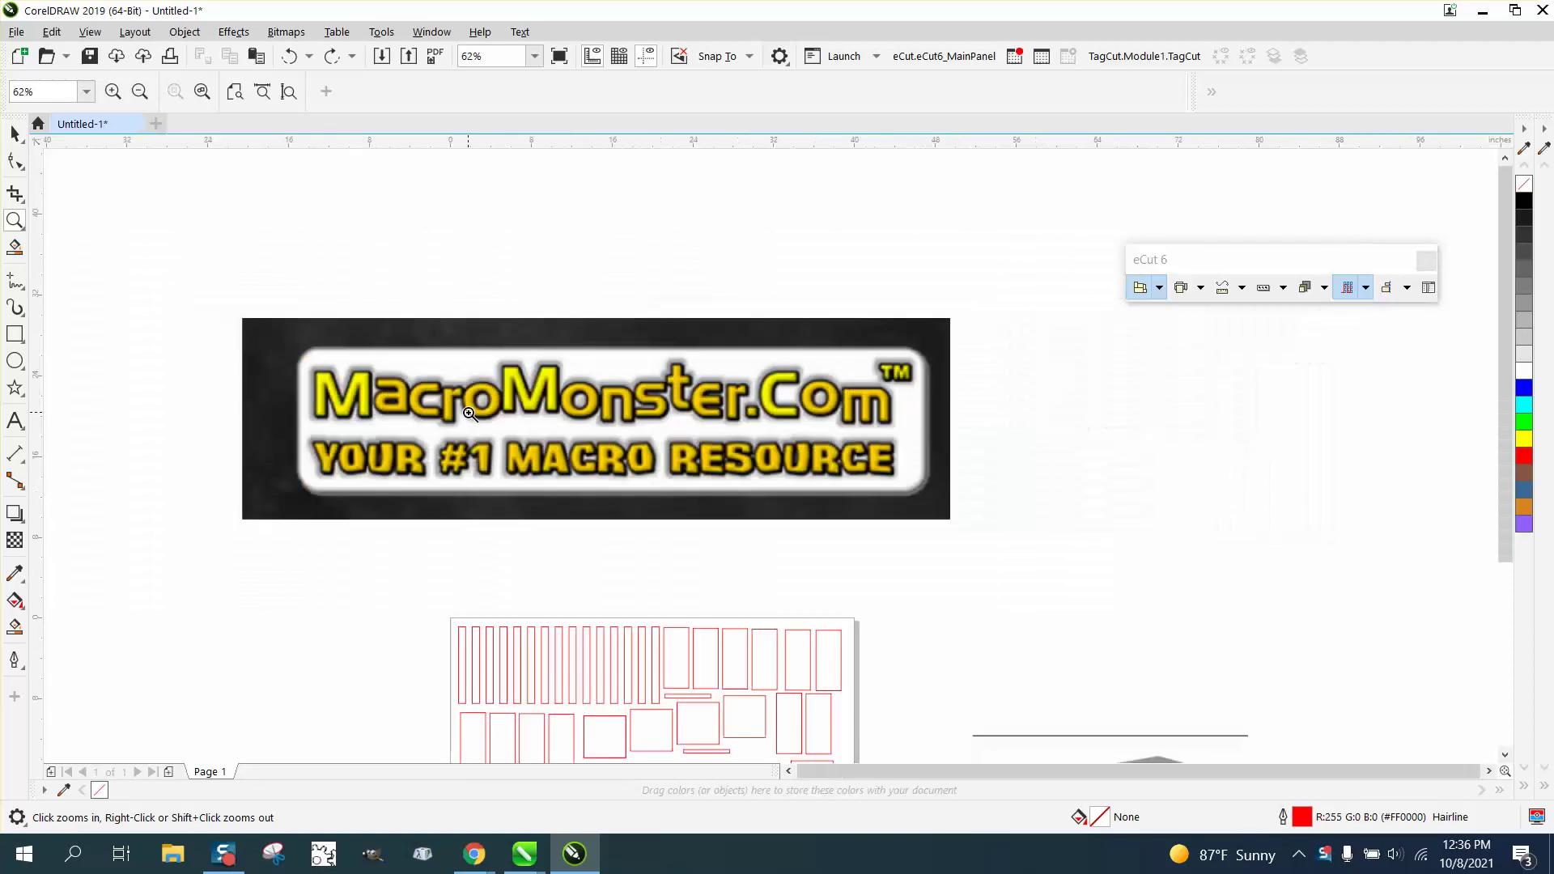
{"action": "right_click", "coordinate": [756, 410]}
{"action": "left_click_drag", "start_coordinate": [759, 459], "coordinate": [822, 496]}
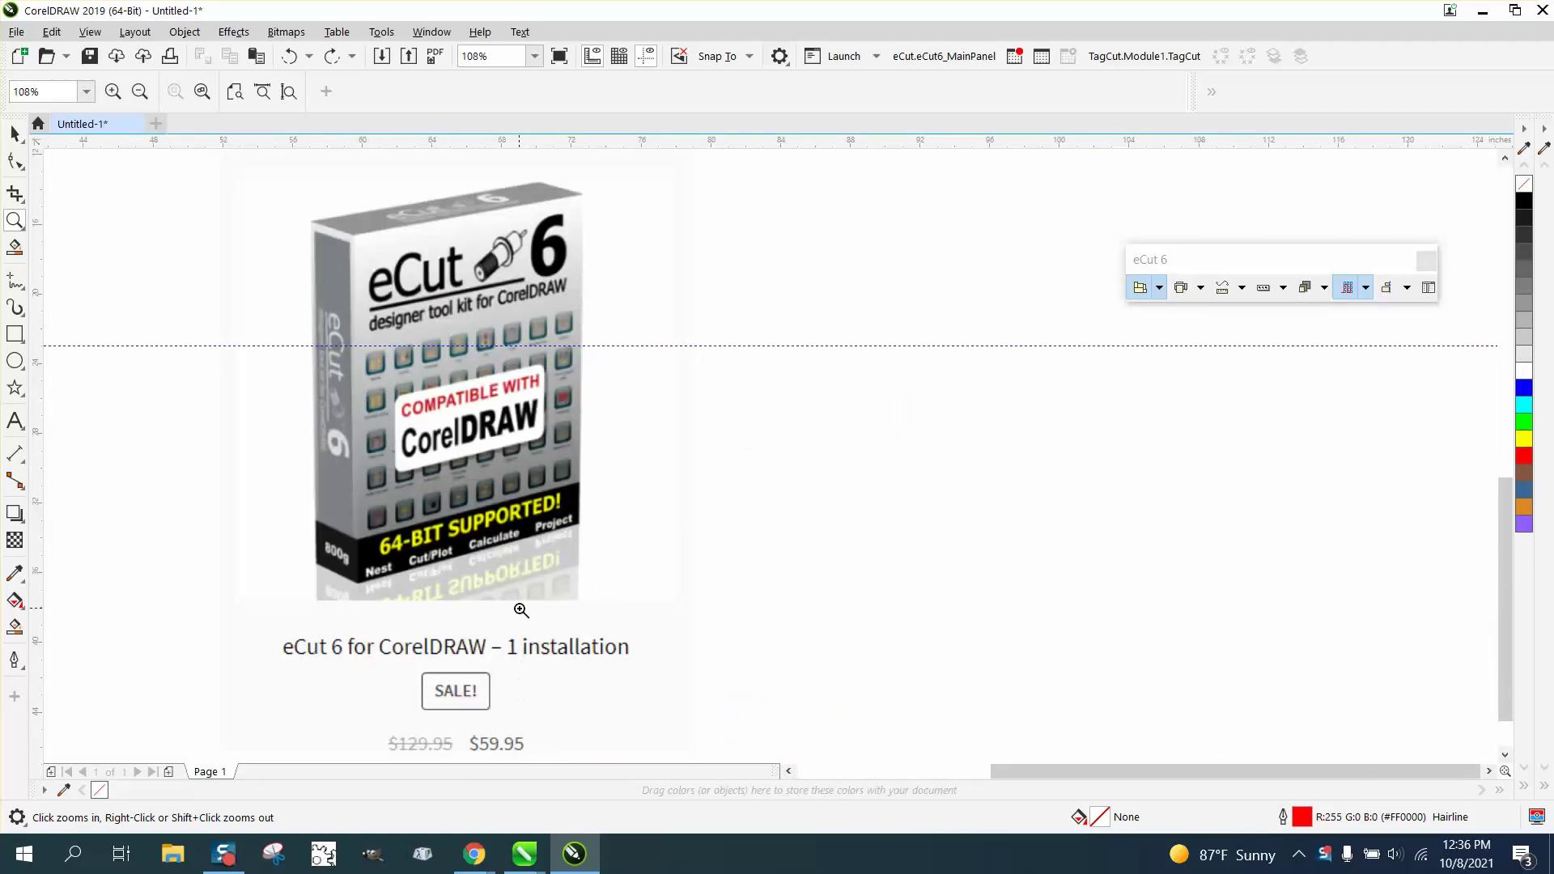
{"action": "right_click", "coordinate": [521, 607]}
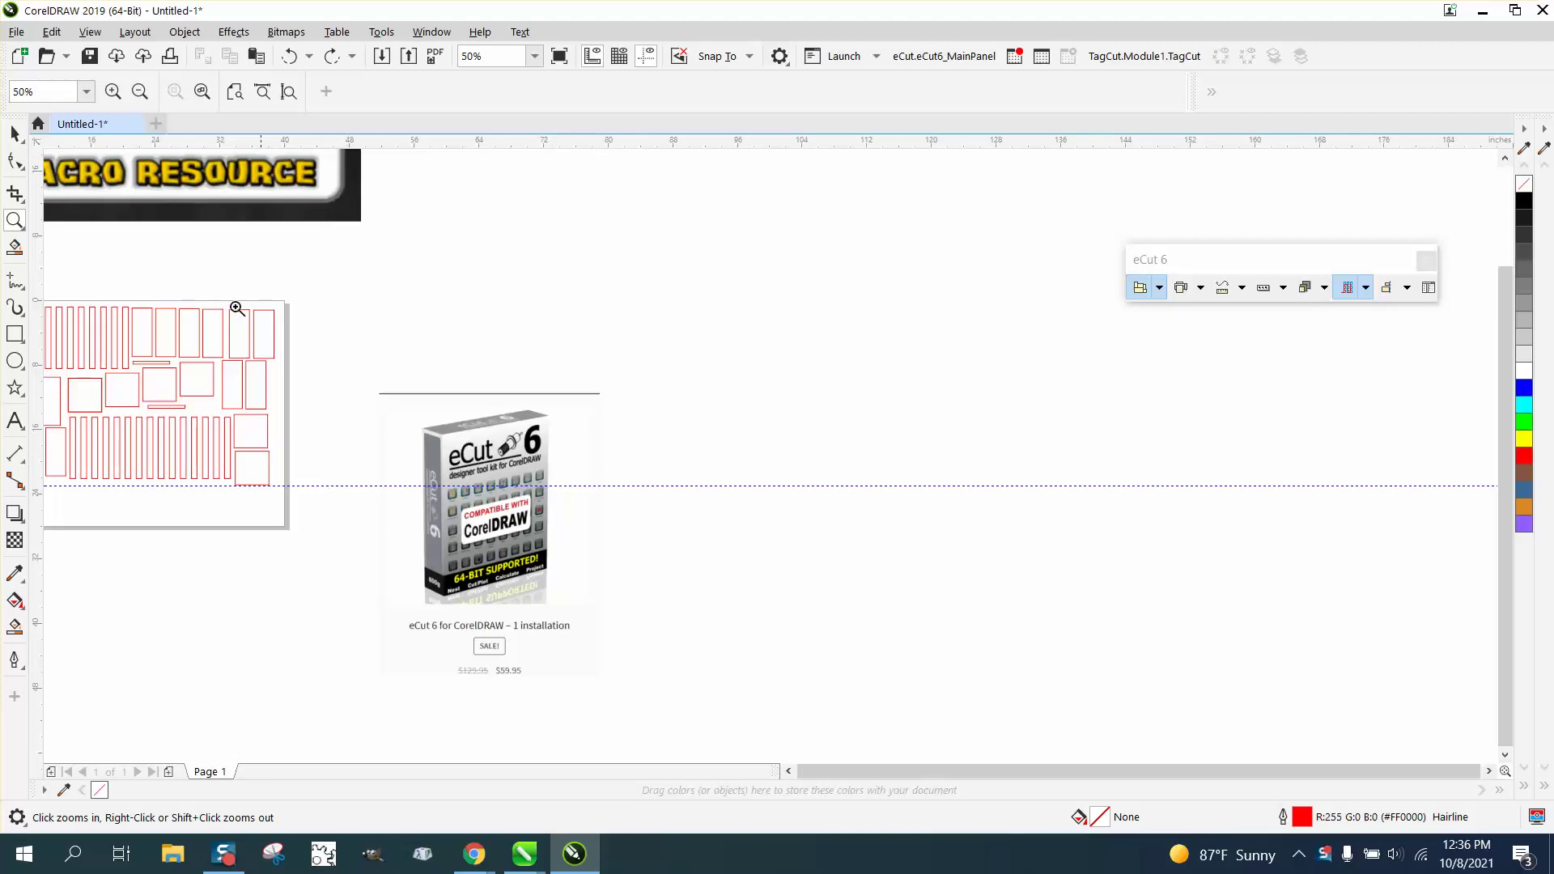
- Raise the eCut product image and drag the eCut 6 toolbar aside
{"action": "key", "text": "space"}
{"action": "left_click_drag", "start_coordinate": [483, 441], "coordinate": [484, 279]}
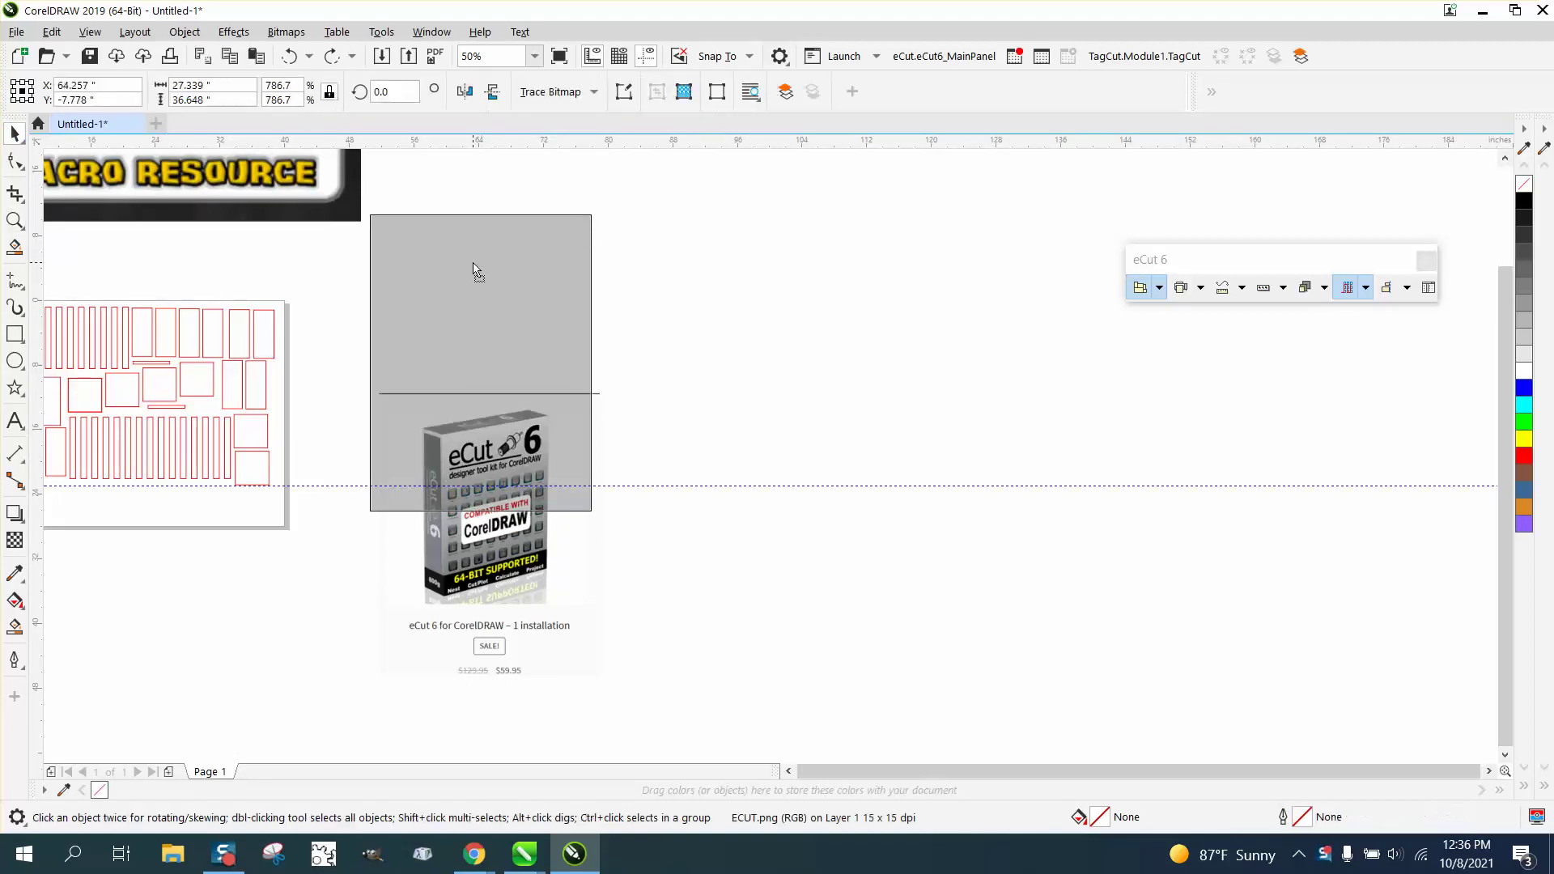
{"action": "scroll", "coordinate": [725, 376], "scroll_direction": "down", "scroll_amount": 1}
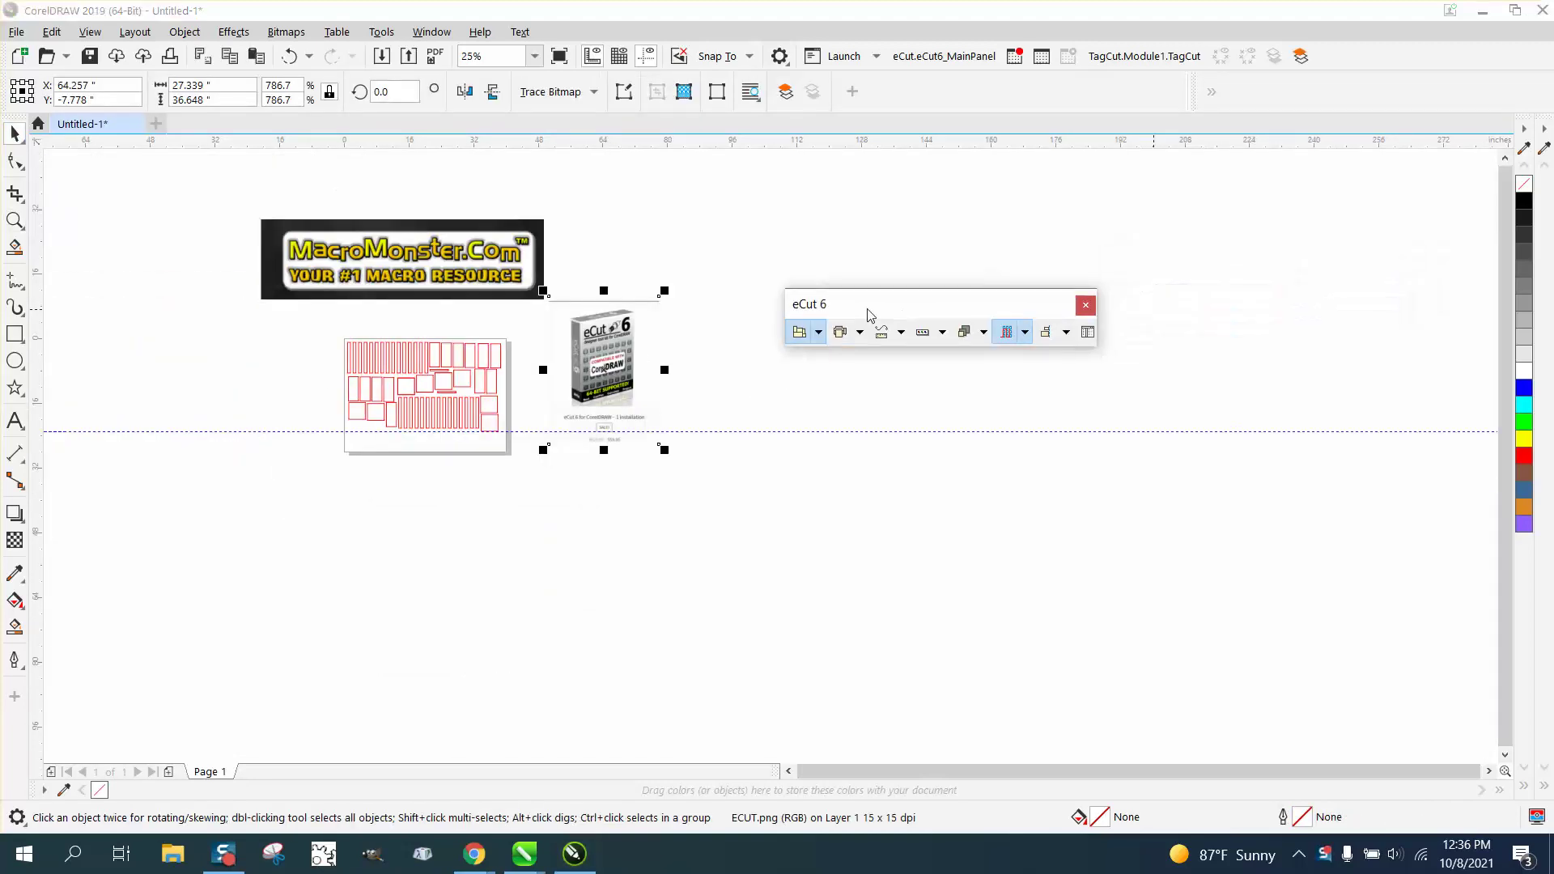
{"action": "left_click_drag", "start_coordinate": [1233, 265], "coordinate": [835, 317]}
- Zoom in on the red rectangles and move the eCut 6 toolbar off them
{"action": "left_click", "coordinate": [16, 225]}
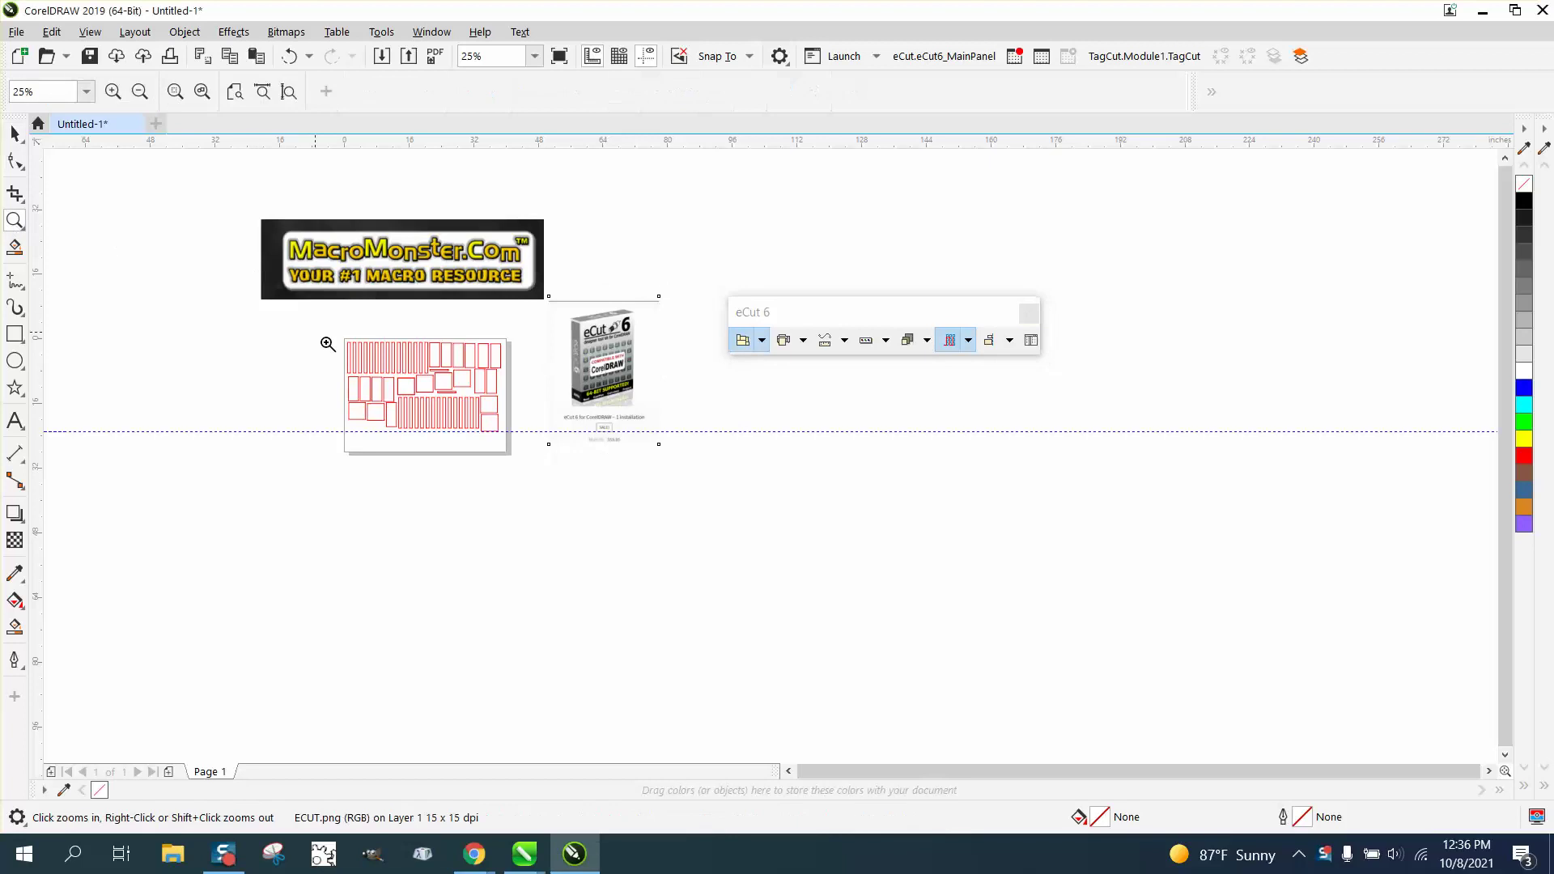
{"action": "left_click", "coordinate": [565, 471]}
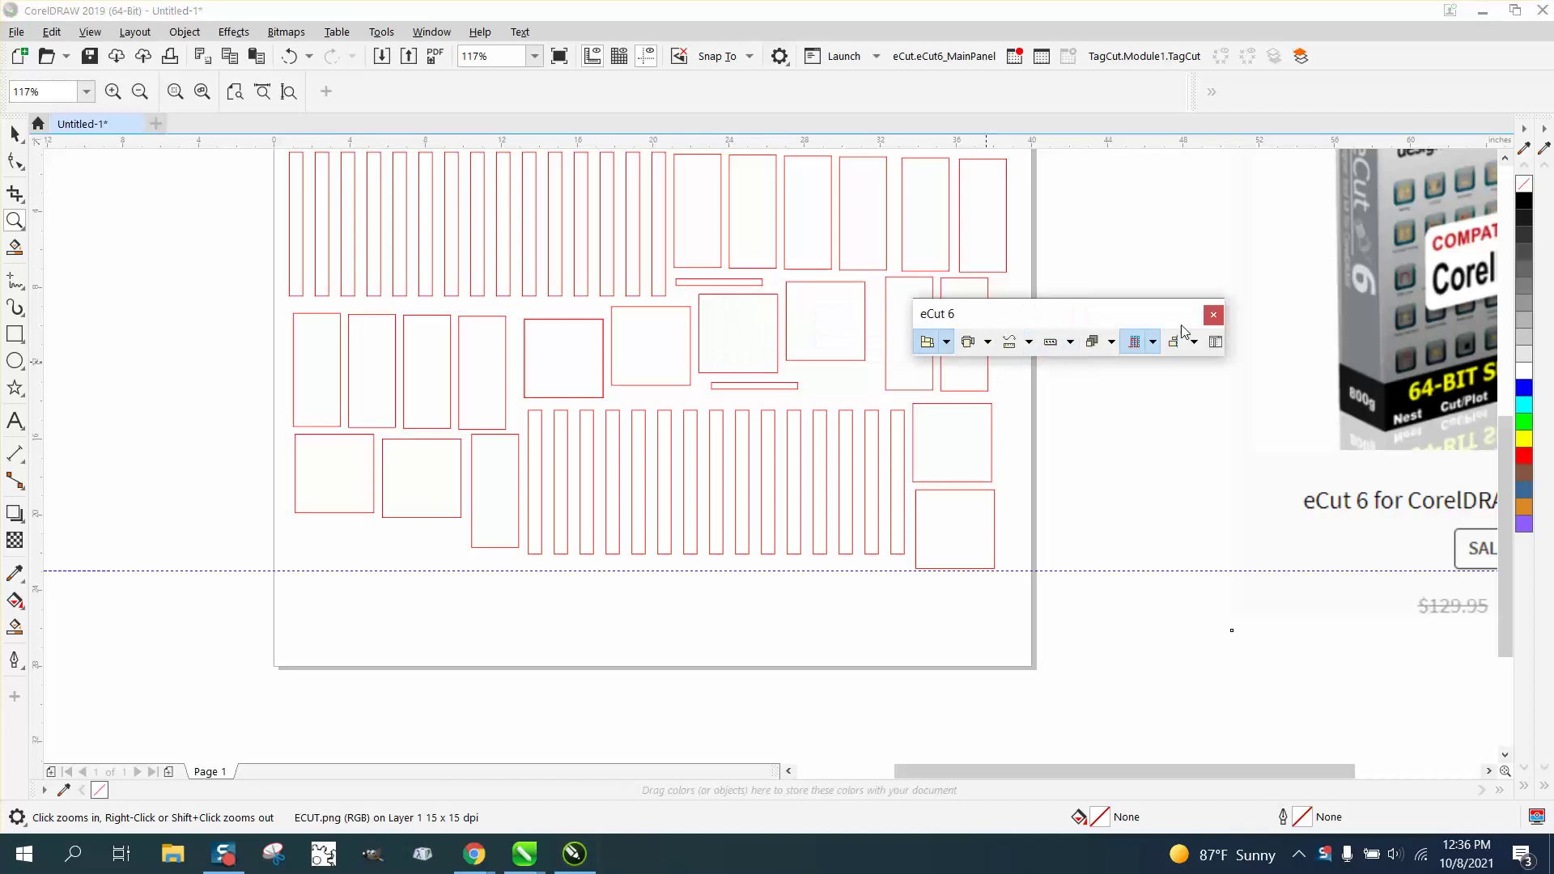
{"action": "left_click_drag", "start_coordinate": [989, 314], "coordinate": [1313, 316]}
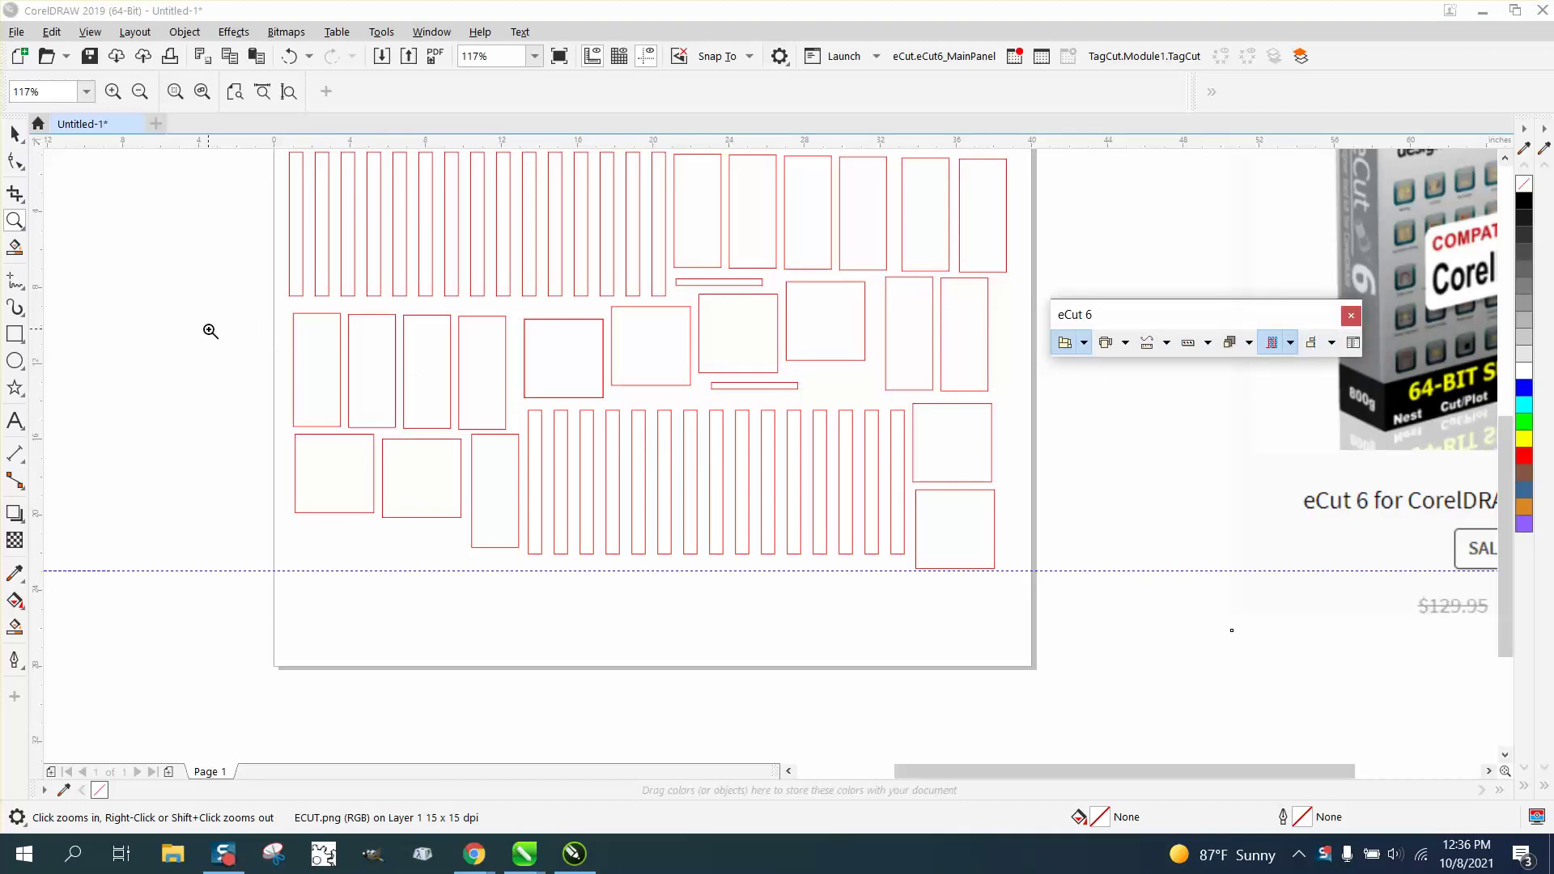
{"action": "scroll", "coordinate": [211, 331], "scroll_direction": "up", "scroll_amount": 1}
{"action": "scroll", "coordinate": [321, 359], "scroll_direction": "down", "scroll_amount": 2}
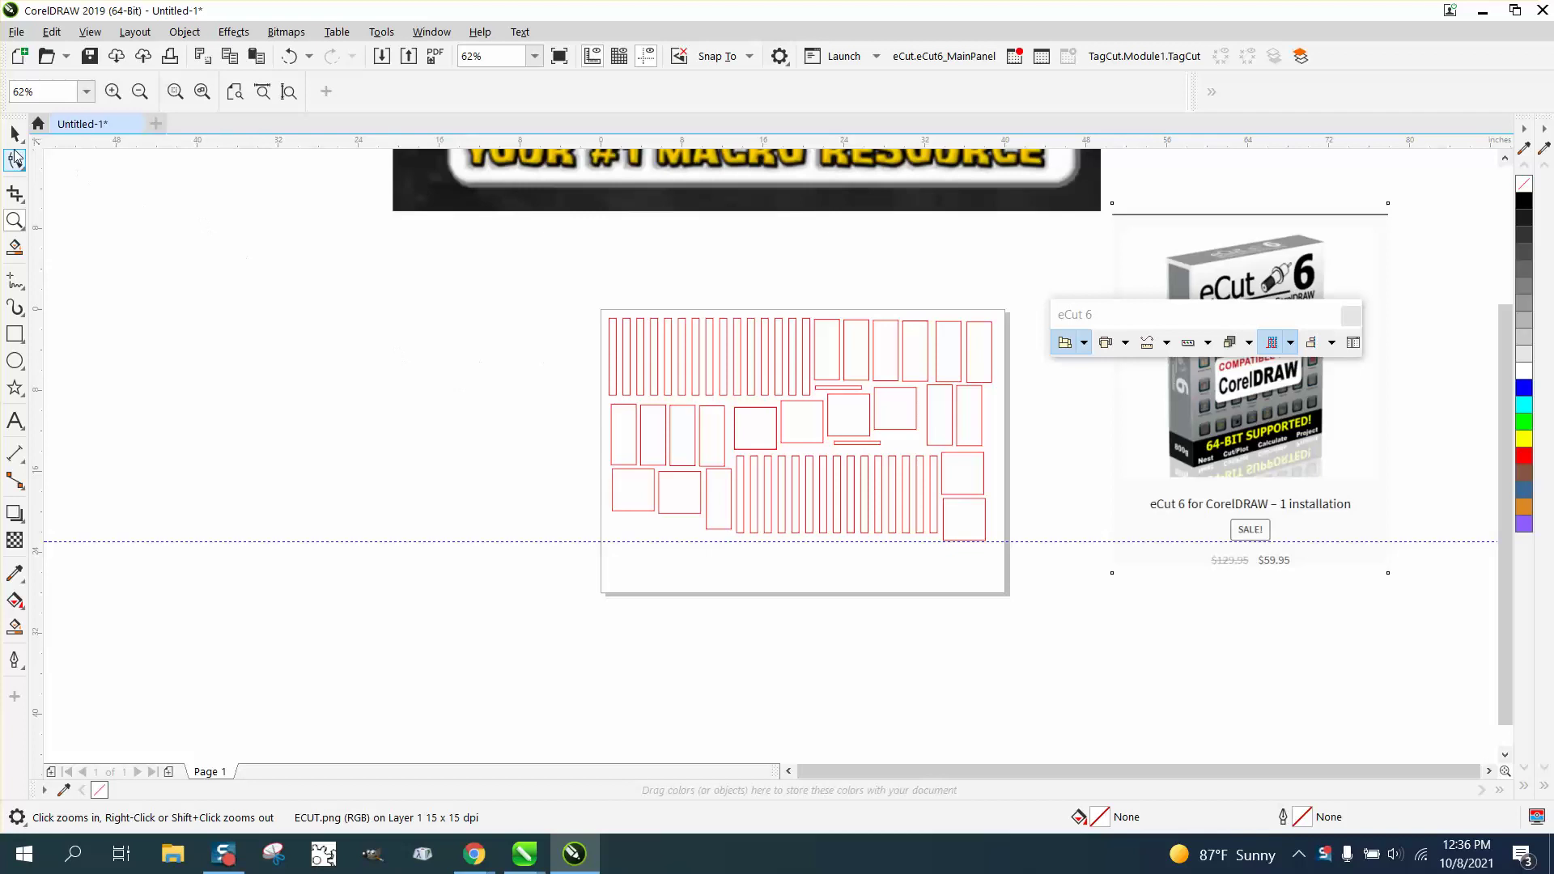
- Nudge the small middle-row square to the right, then deselect and undo
{"action": "left_click", "coordinate": [16, 133]}
{"action": "left_click", "coordinate": [754, 420]}
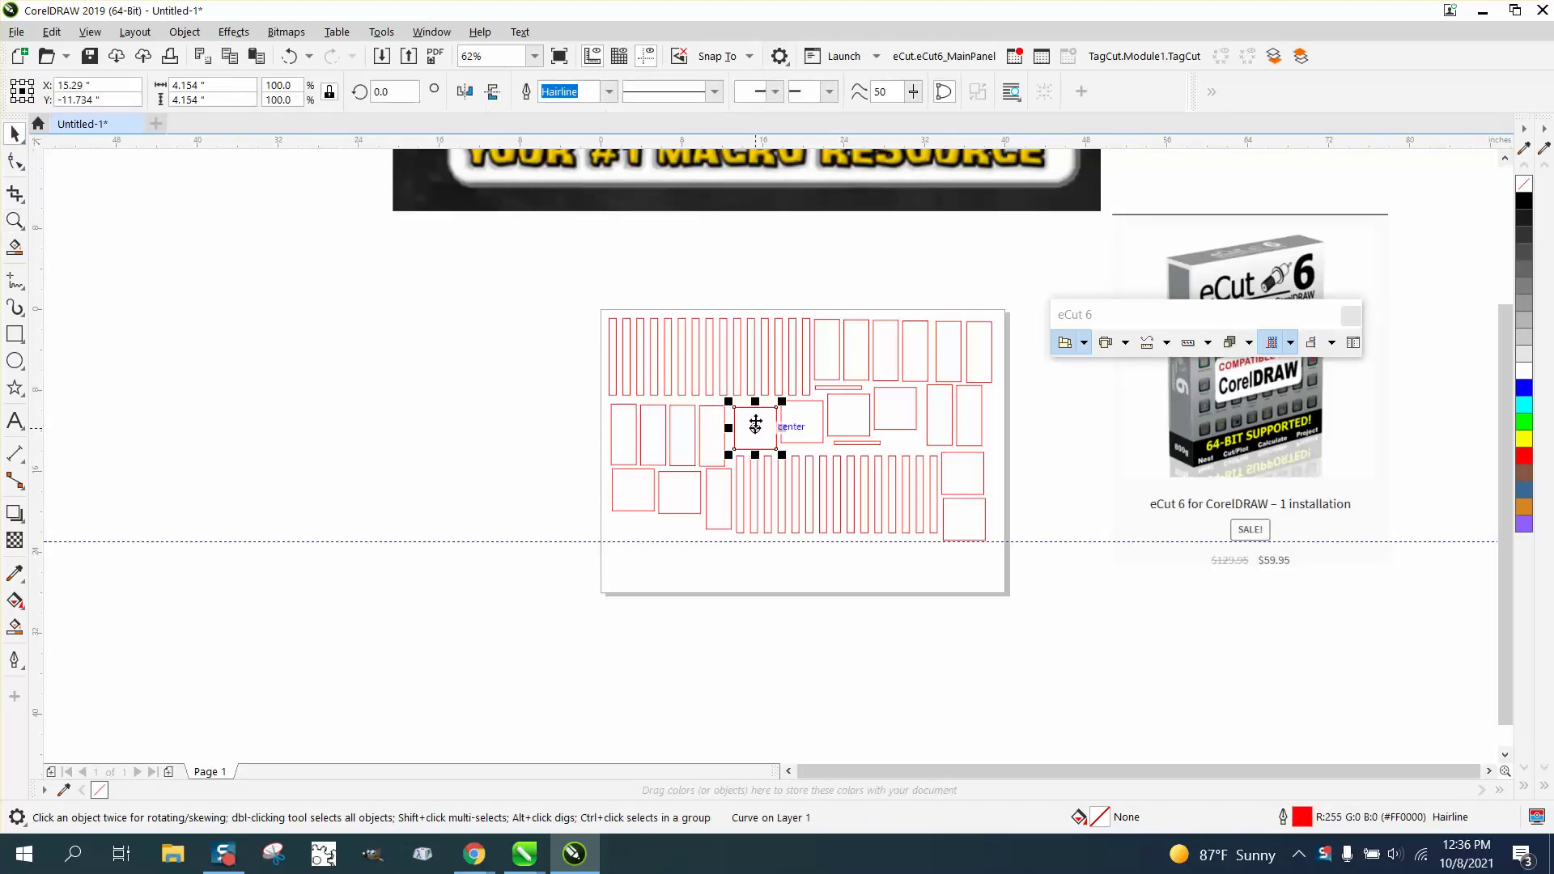
{"action": "left_click_drag", "start_coordinate": [754, 423], "coordinate": [801, 419]}
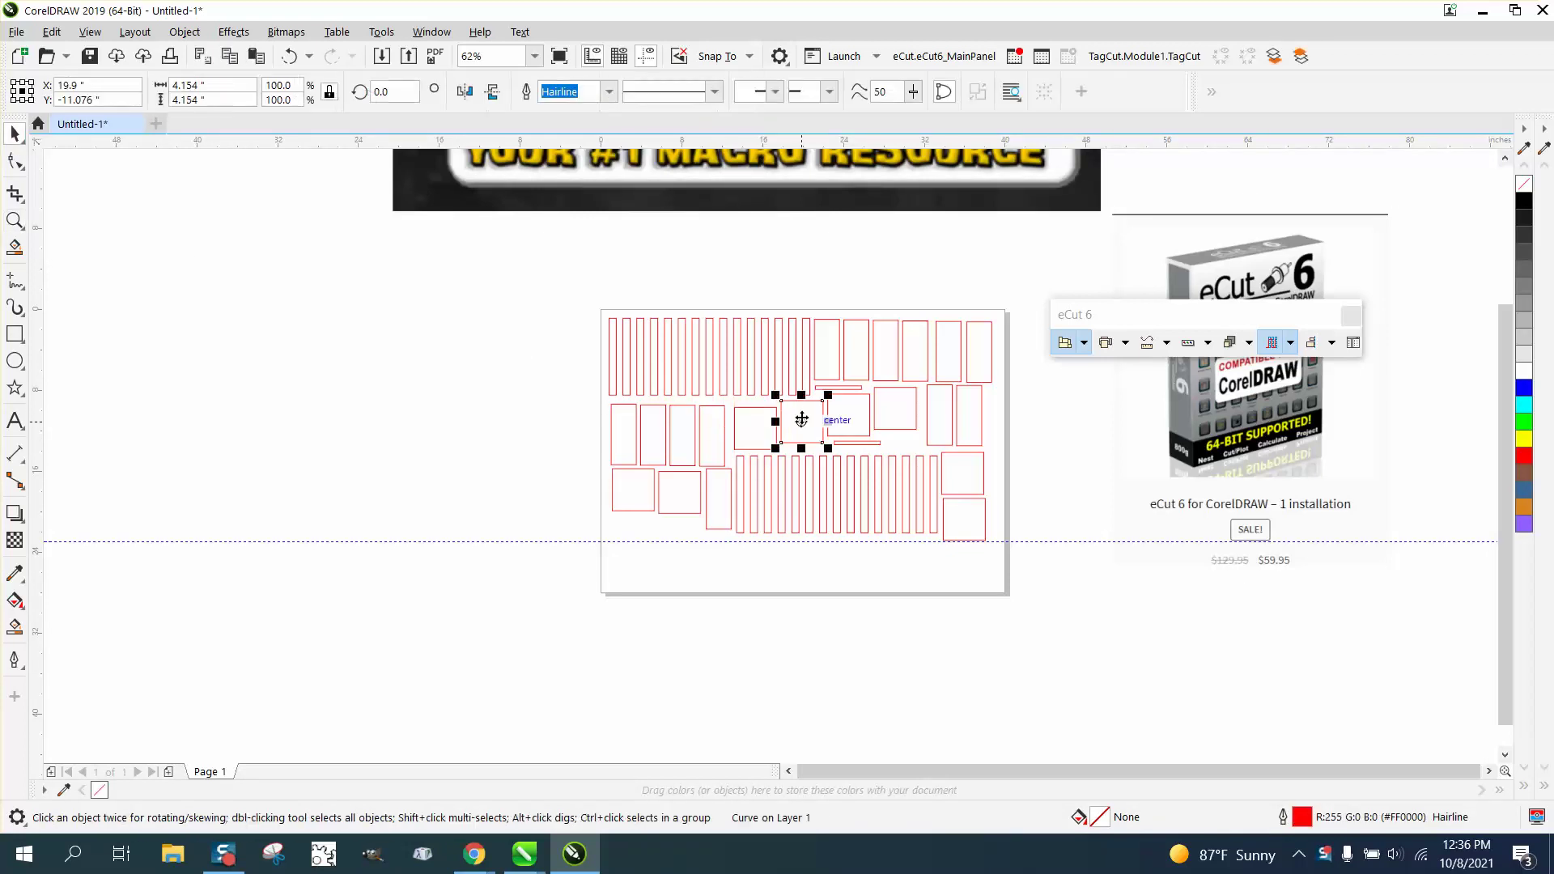
{"action": "left_click", "coordinate": [252, 179]}
{"action": "key", "text": "ctrl+z"}
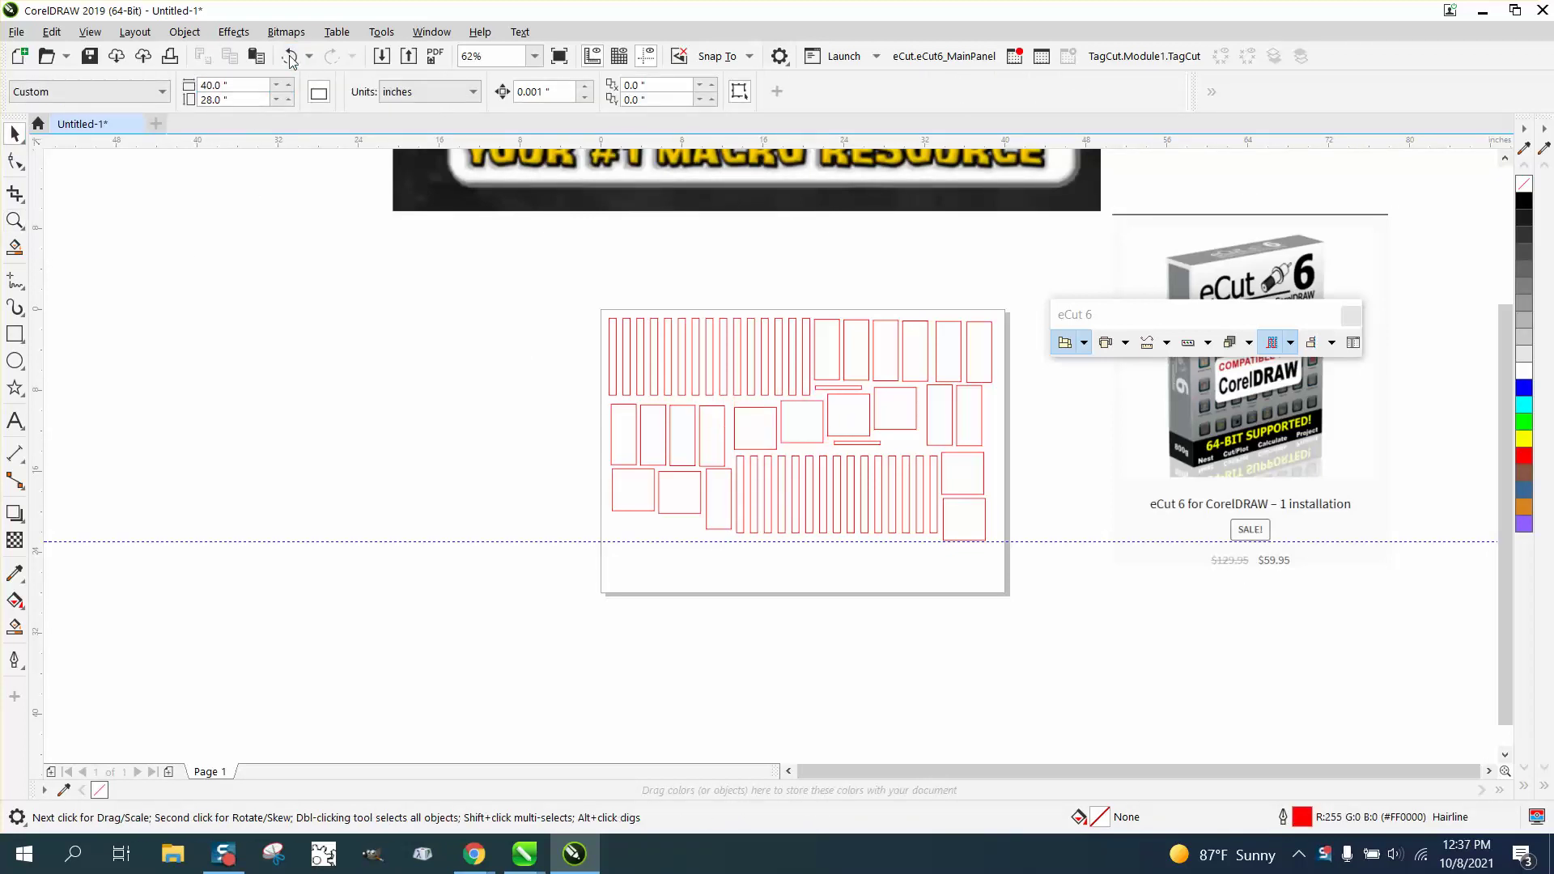
- Run eCut 6 Rectangle nesting on all 53 rectangles: width 40, height 28, spacing 0.125
{"action": "left_click_drag", "start_coordinate": [588, 292], "coordinate": [1027, 559]}
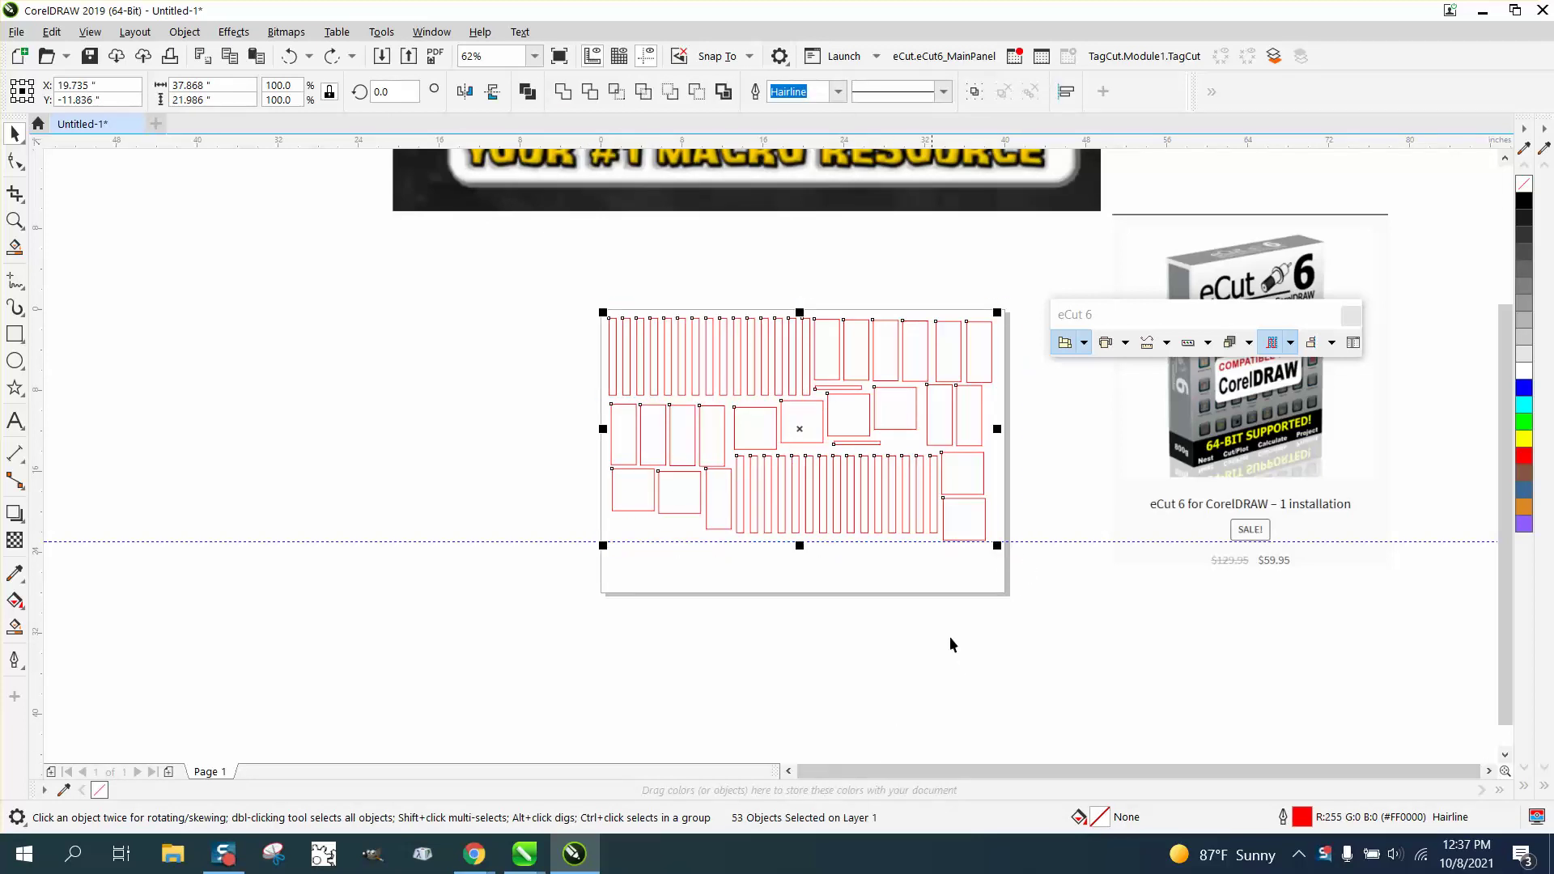
{"action": "left_click", "coordinate": [1085, 343]}
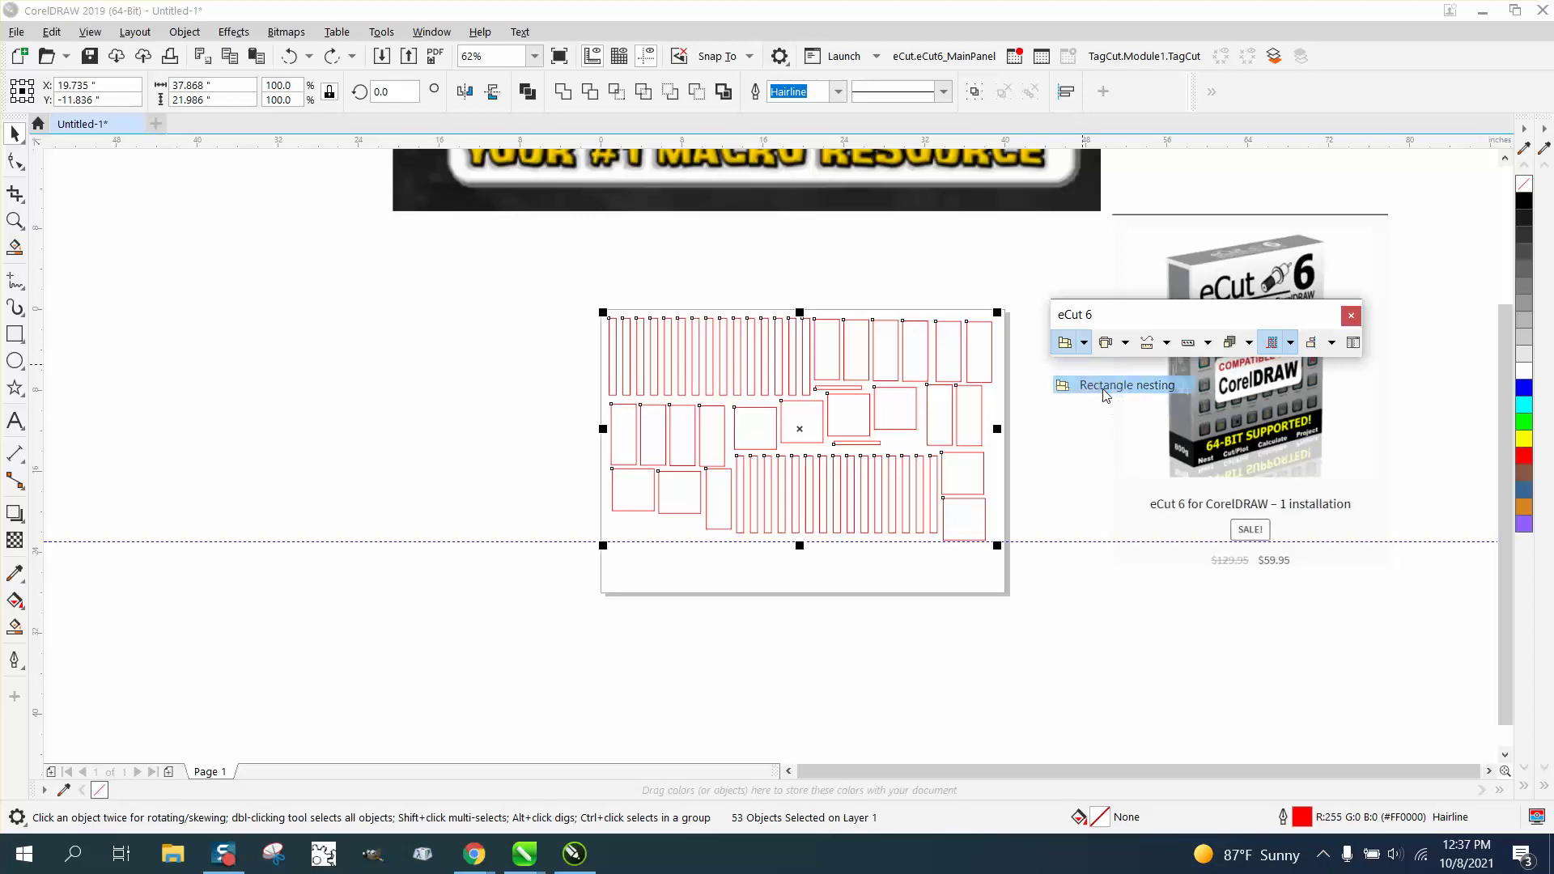
{"action": "left_click", "coordinate": [1127, 386]}
{"action": "left_click", "coordinate": [870, 419]}
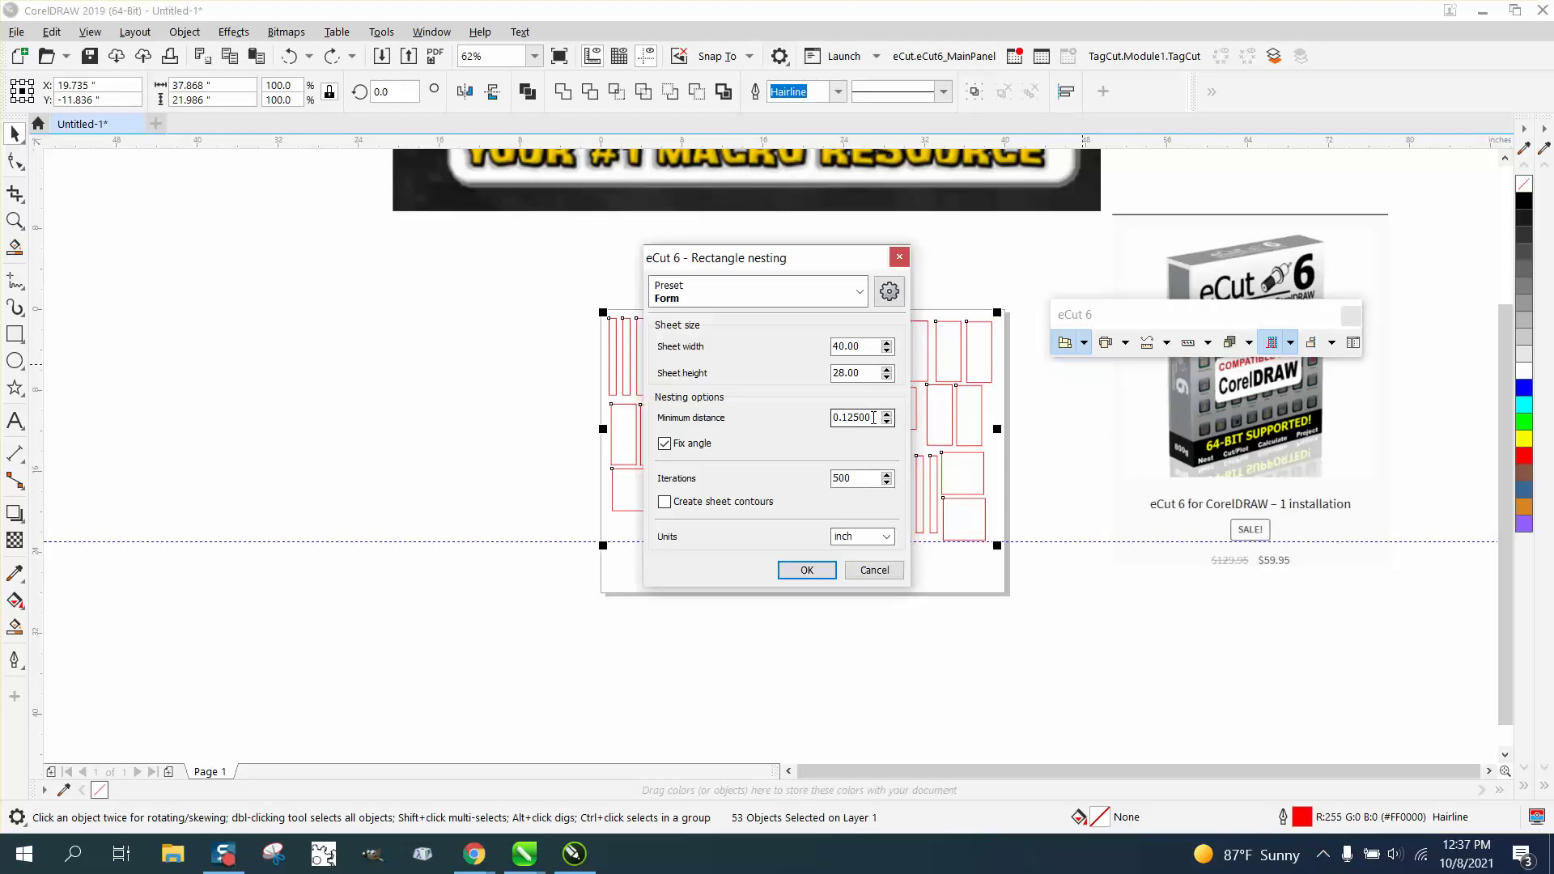
{"action": "left_click", "coordinate": [851, 345]}
{"action": "left_click", "coordinate": [808, 571]}
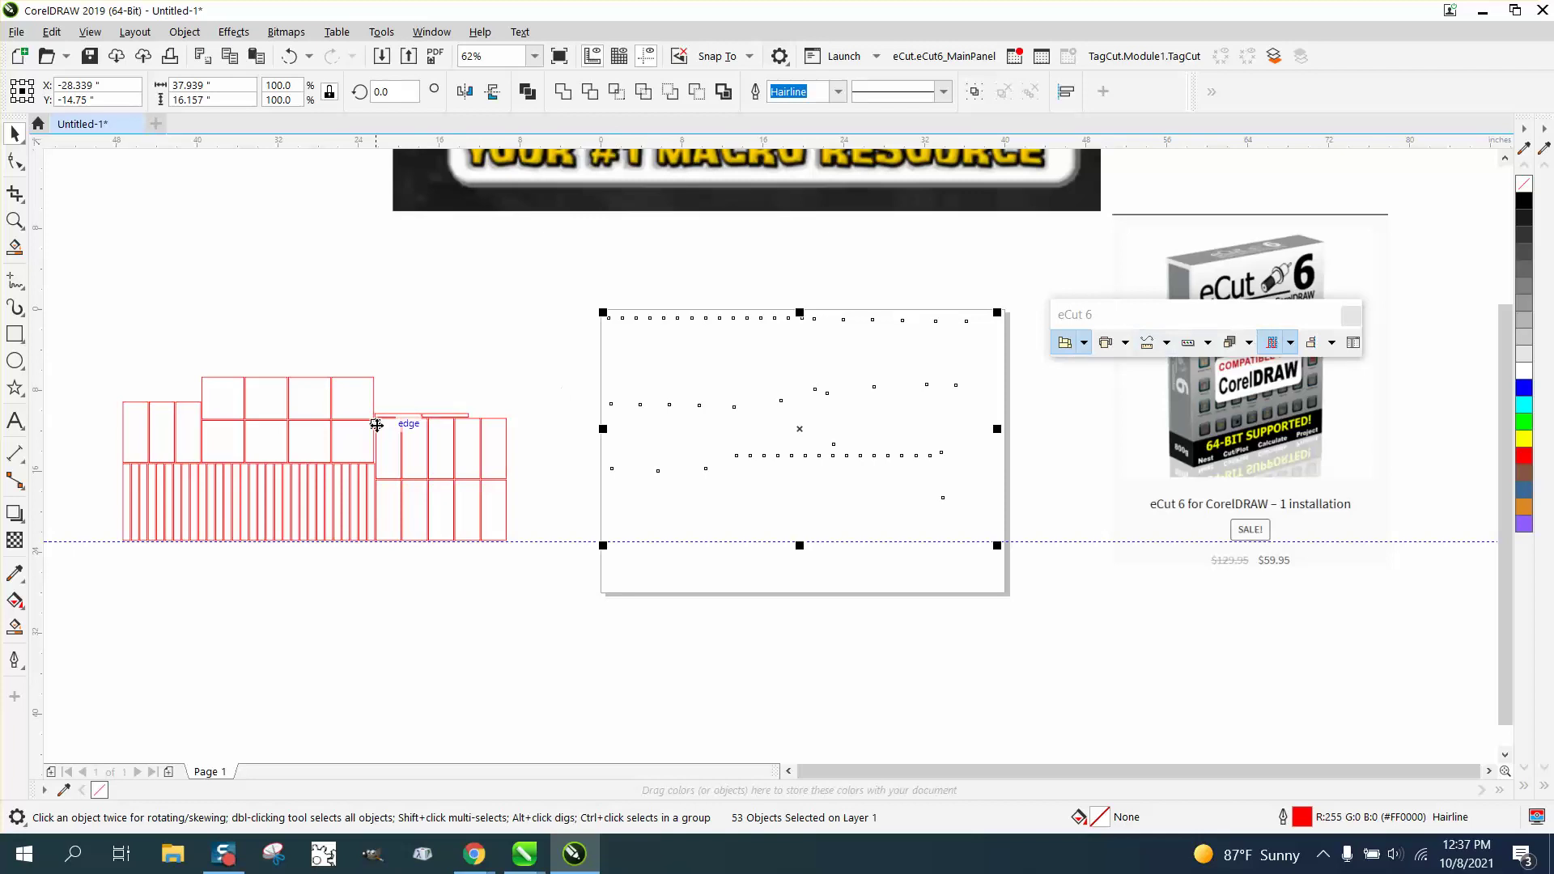
- Reselect the nested rectangle block and mirror it vertically
{"action": "left_click", "coordinate": [578, 371]}
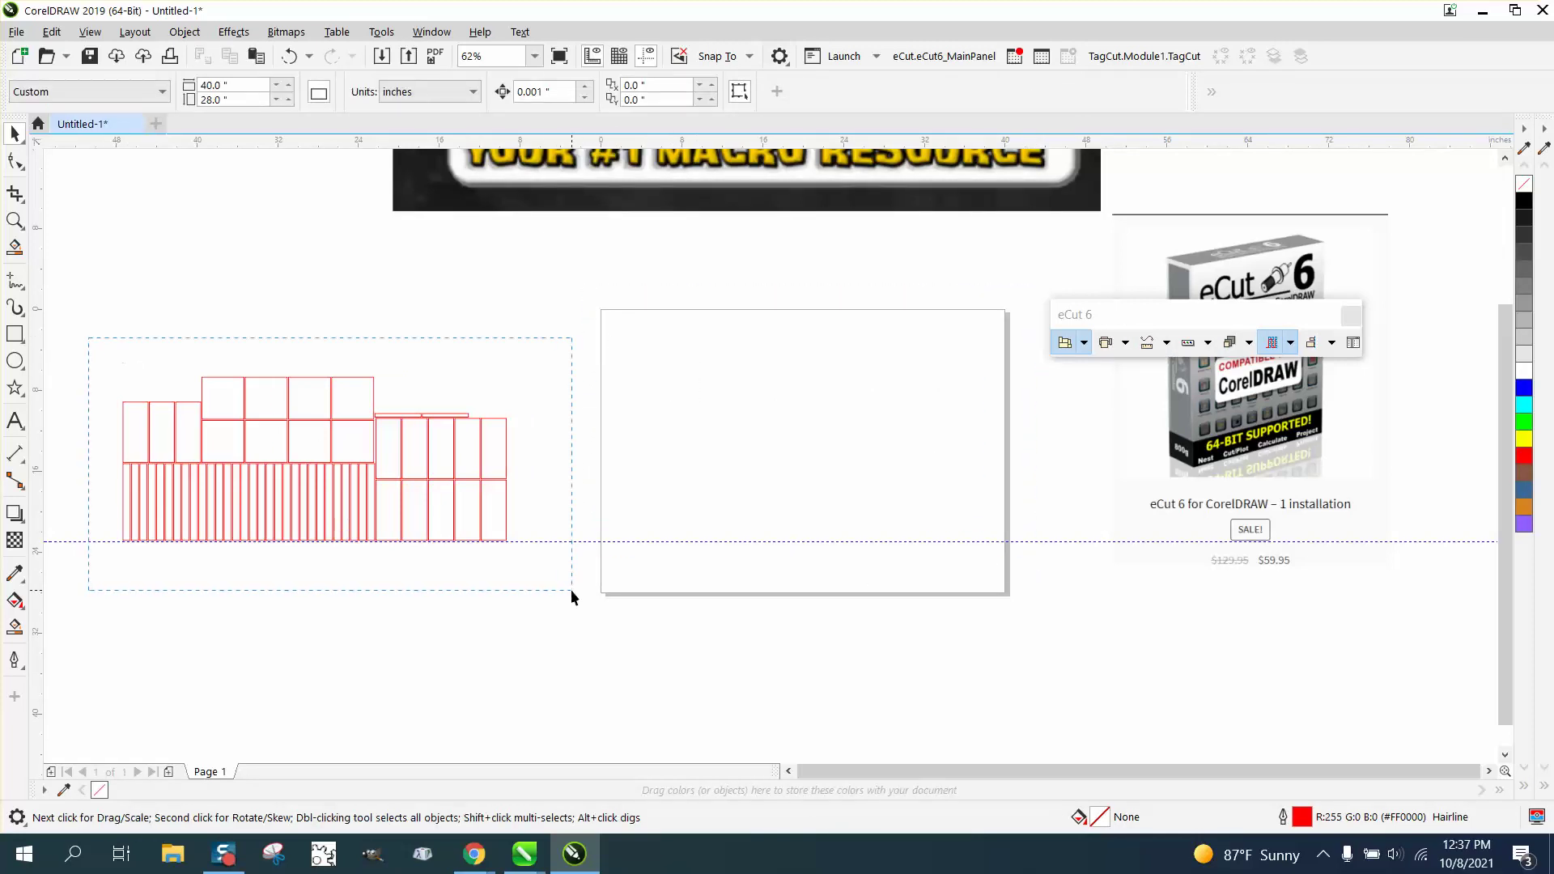
{"action": "left_click_drag", "start_coordinate": [574, 596], "coordinate": [575, 597]}
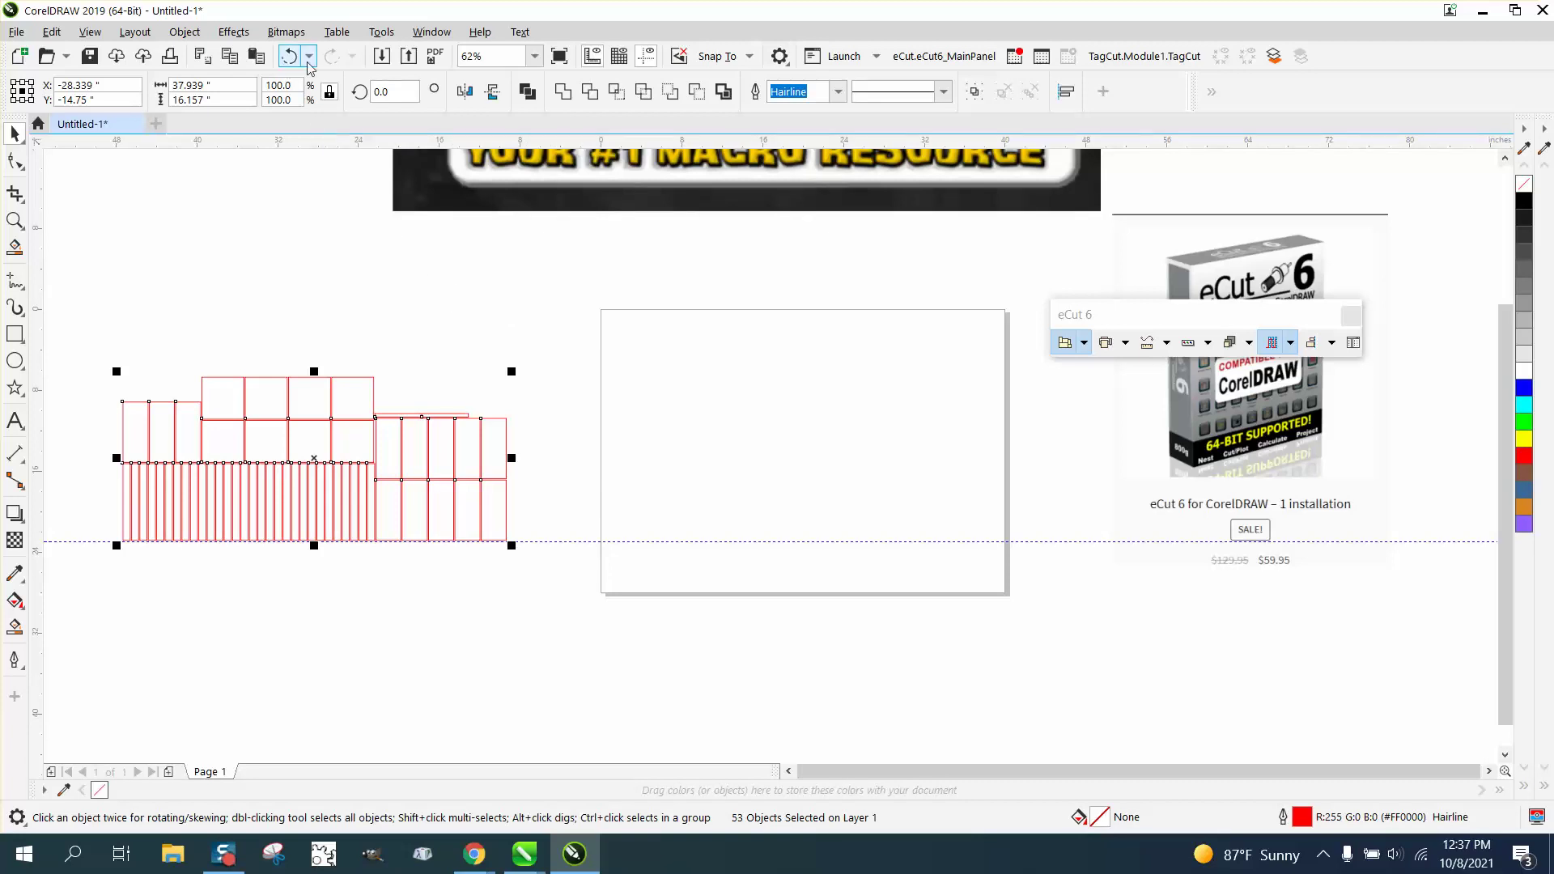
{"action": "left_click", "coordinate": [491, 92]}
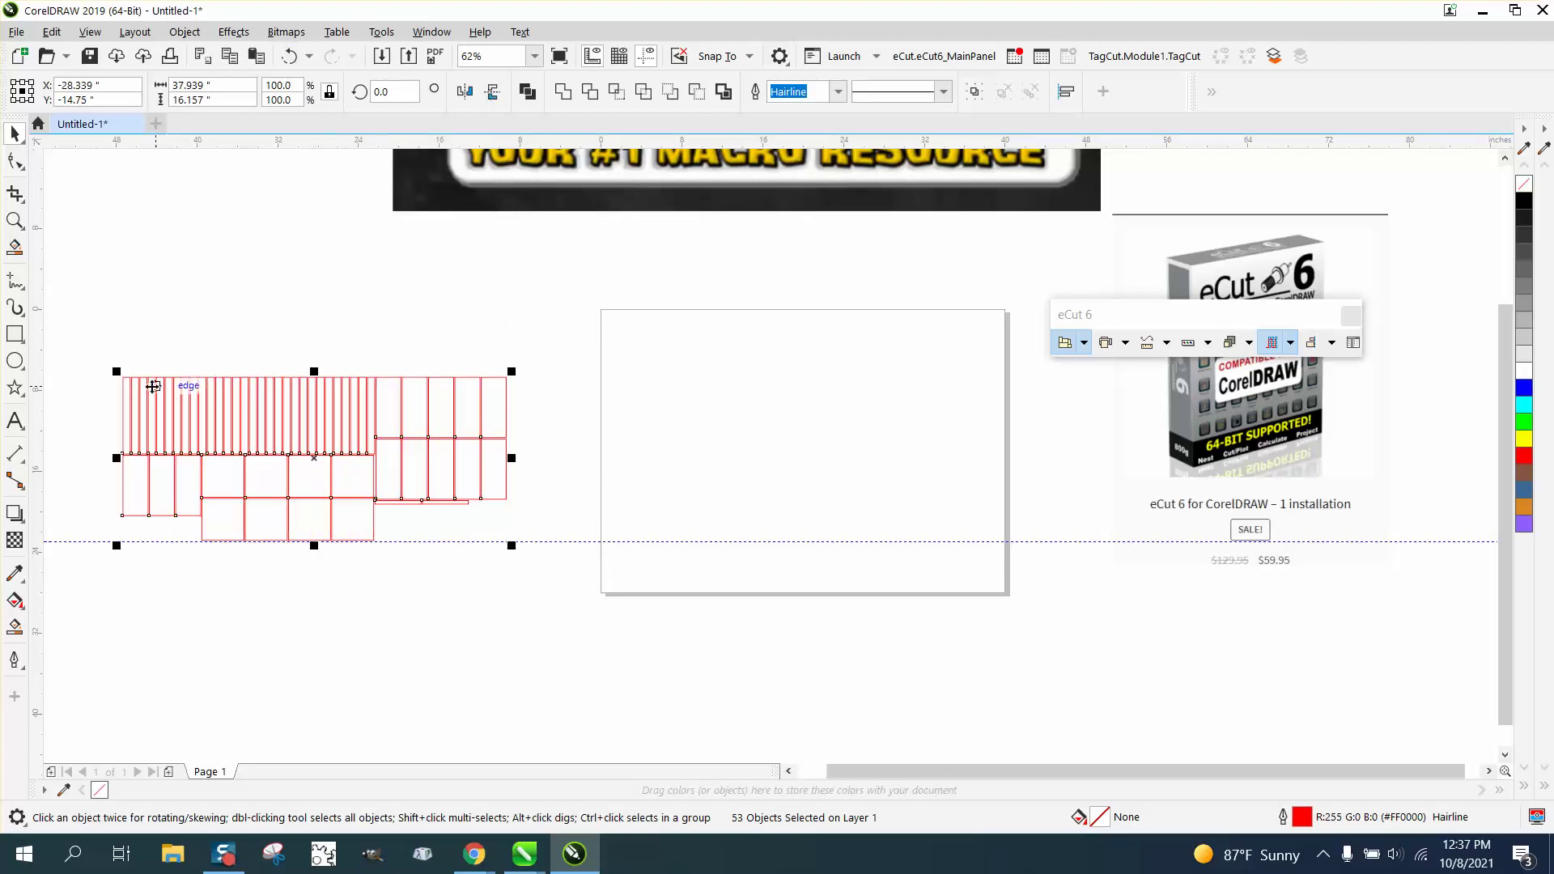
- Place the flipped block at the page's top-left corner and zoom in on it
{"action": "mouse_move", "coordinate": [152, 385]}
{"action": "left_mouse_down"}
{"action": "mouse_move", "coordinate": [479, 409]}
{"action": "mouse_move", "coordinate": [610, 326]}
{"action": "left_mouse_up"}
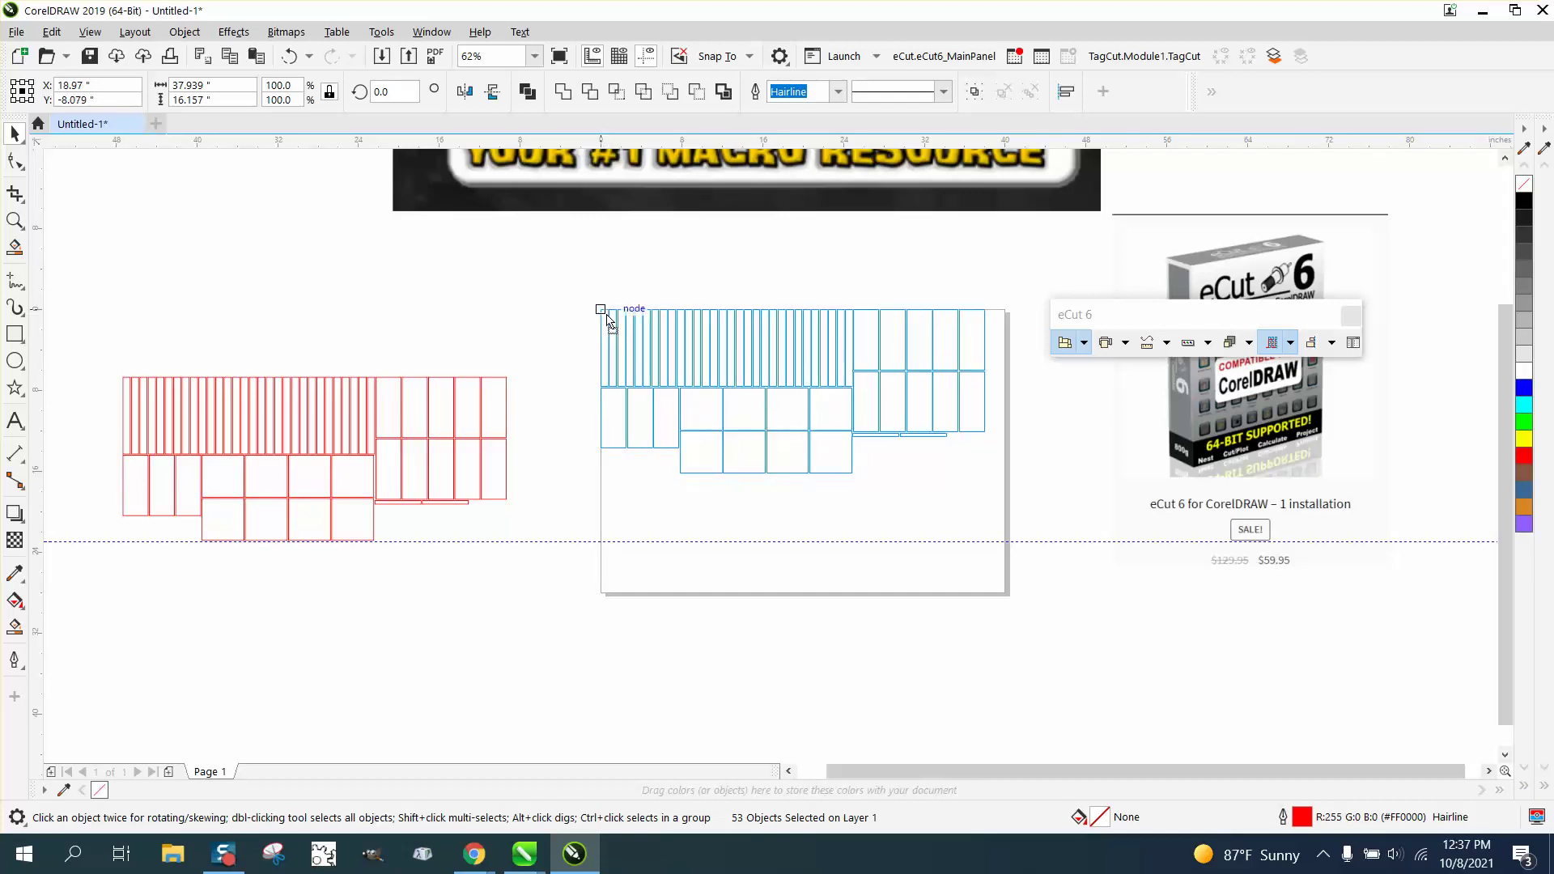
{"action": "left_click_drag", "start_coordinate": [610, 327], "coordinate": [611, 327]}
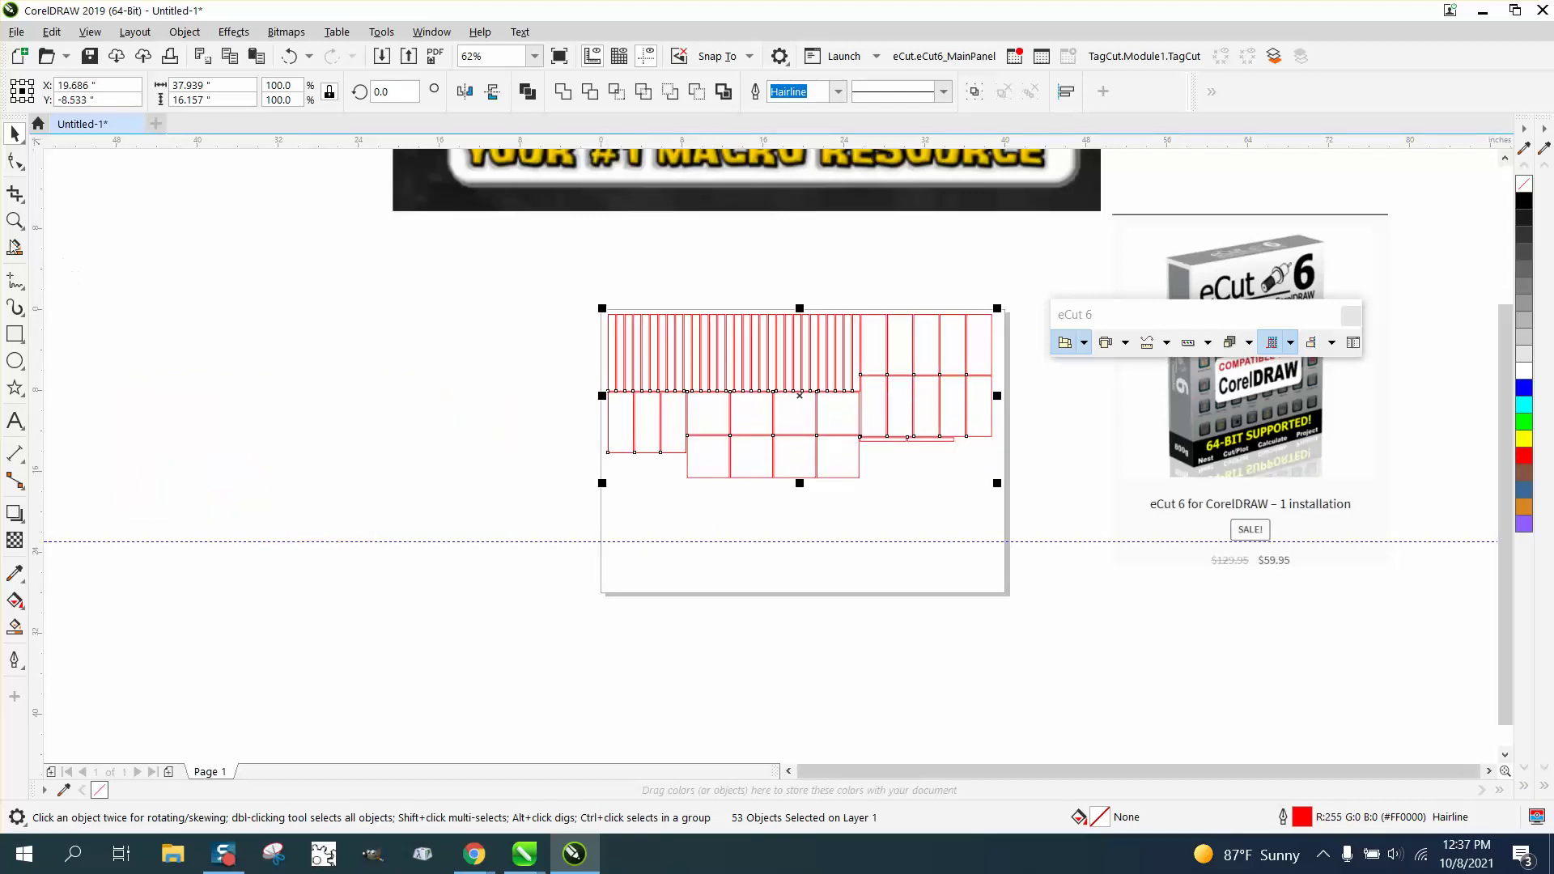
{"action": "left_click", "coordinate": [16, 221]}
{"action": "left_click_drag", "start_coordinate": [1078, 579], "coordinate": [1078, 579]}
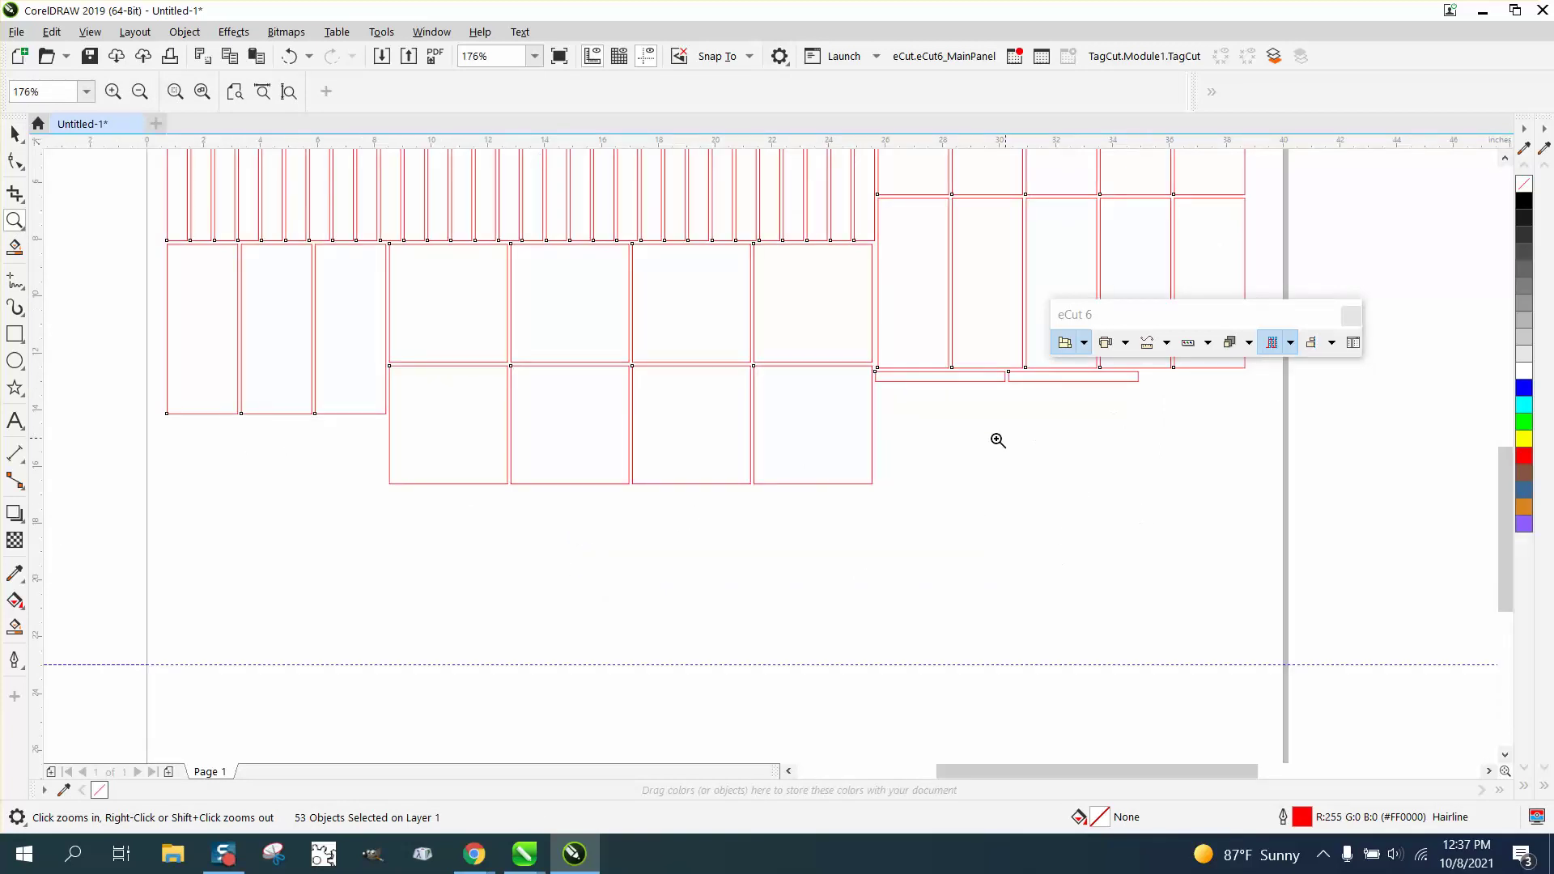
{"action": "right_click", "coordinate": [716, 517]}
{"action": "left_click", "coordinate": [728, 364]}
{"action": "right_click", "coordinate": [791, 403]}
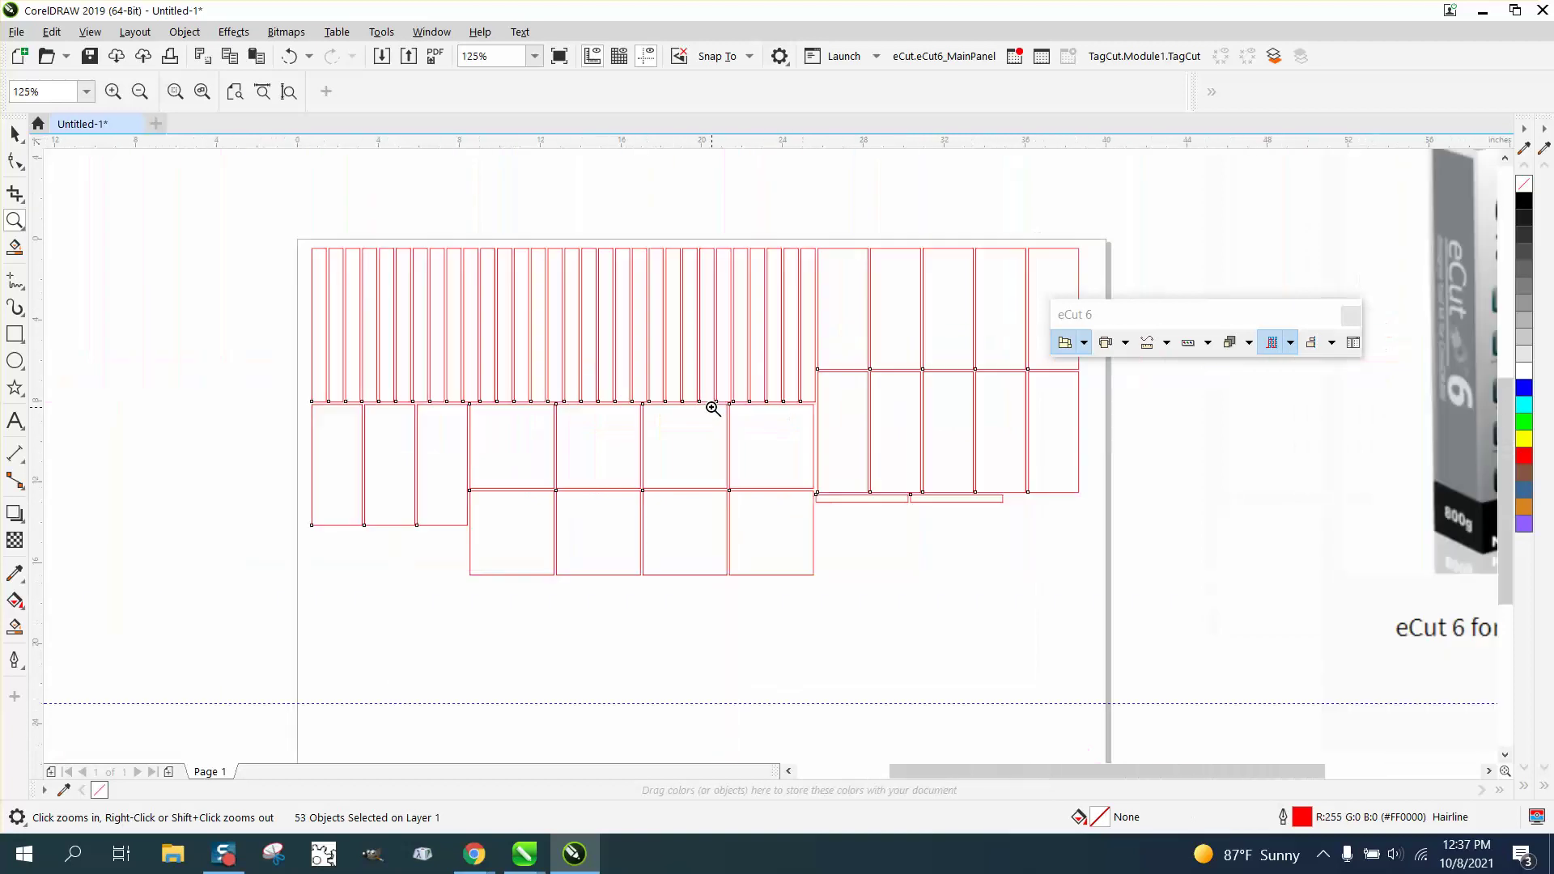
{"action": "right_click", "coordinate": [713, 409]}
{"action": "left_click", "coordinate": [15, 133]}
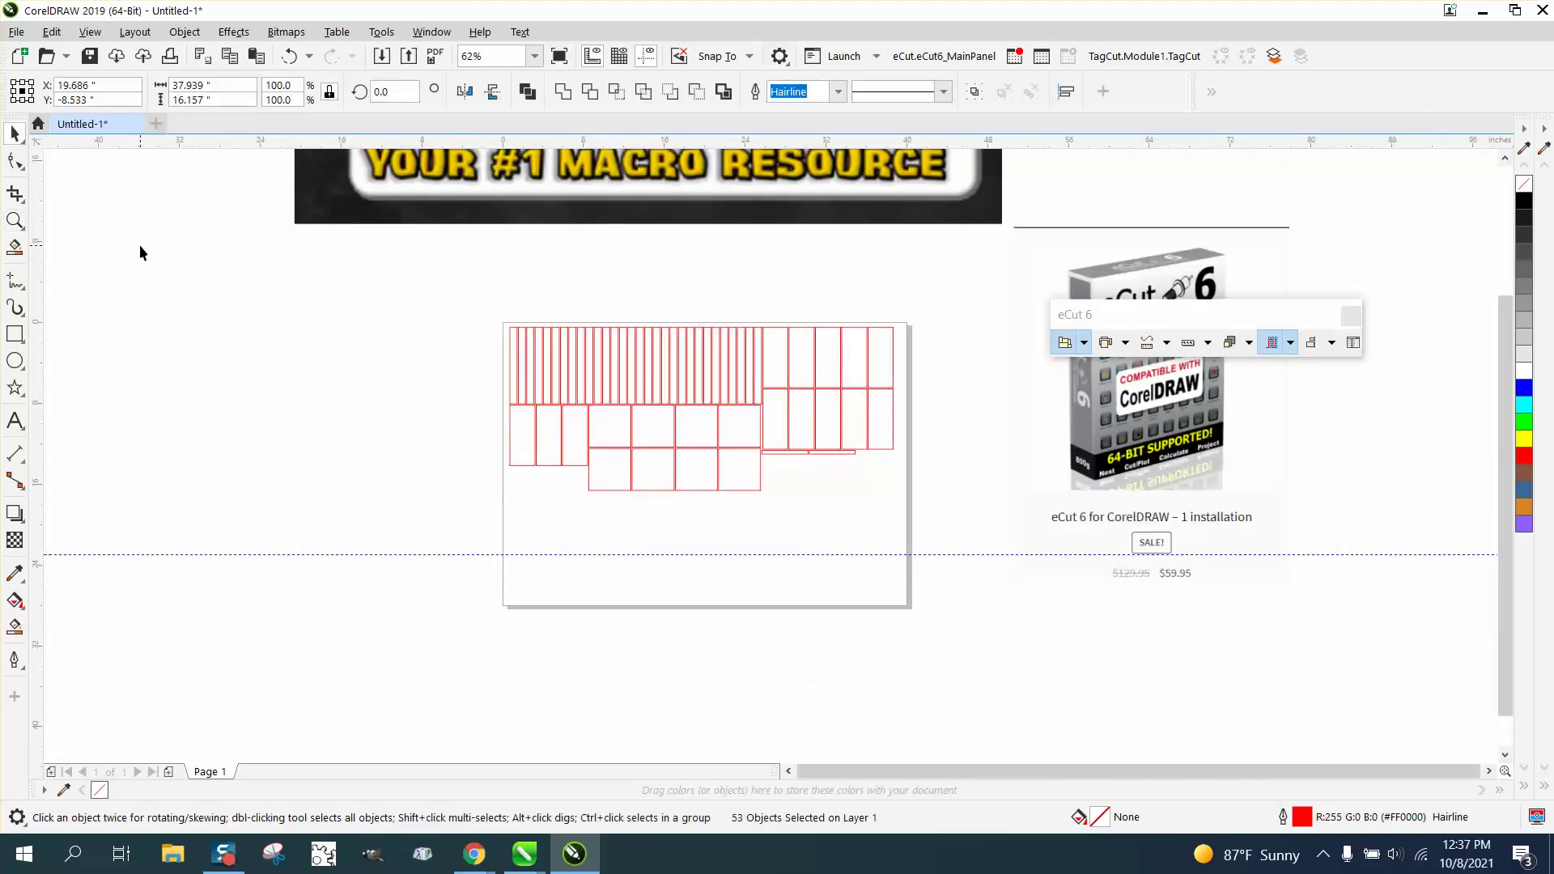
{"action": "left_click", "coordinate": [506, 356]}
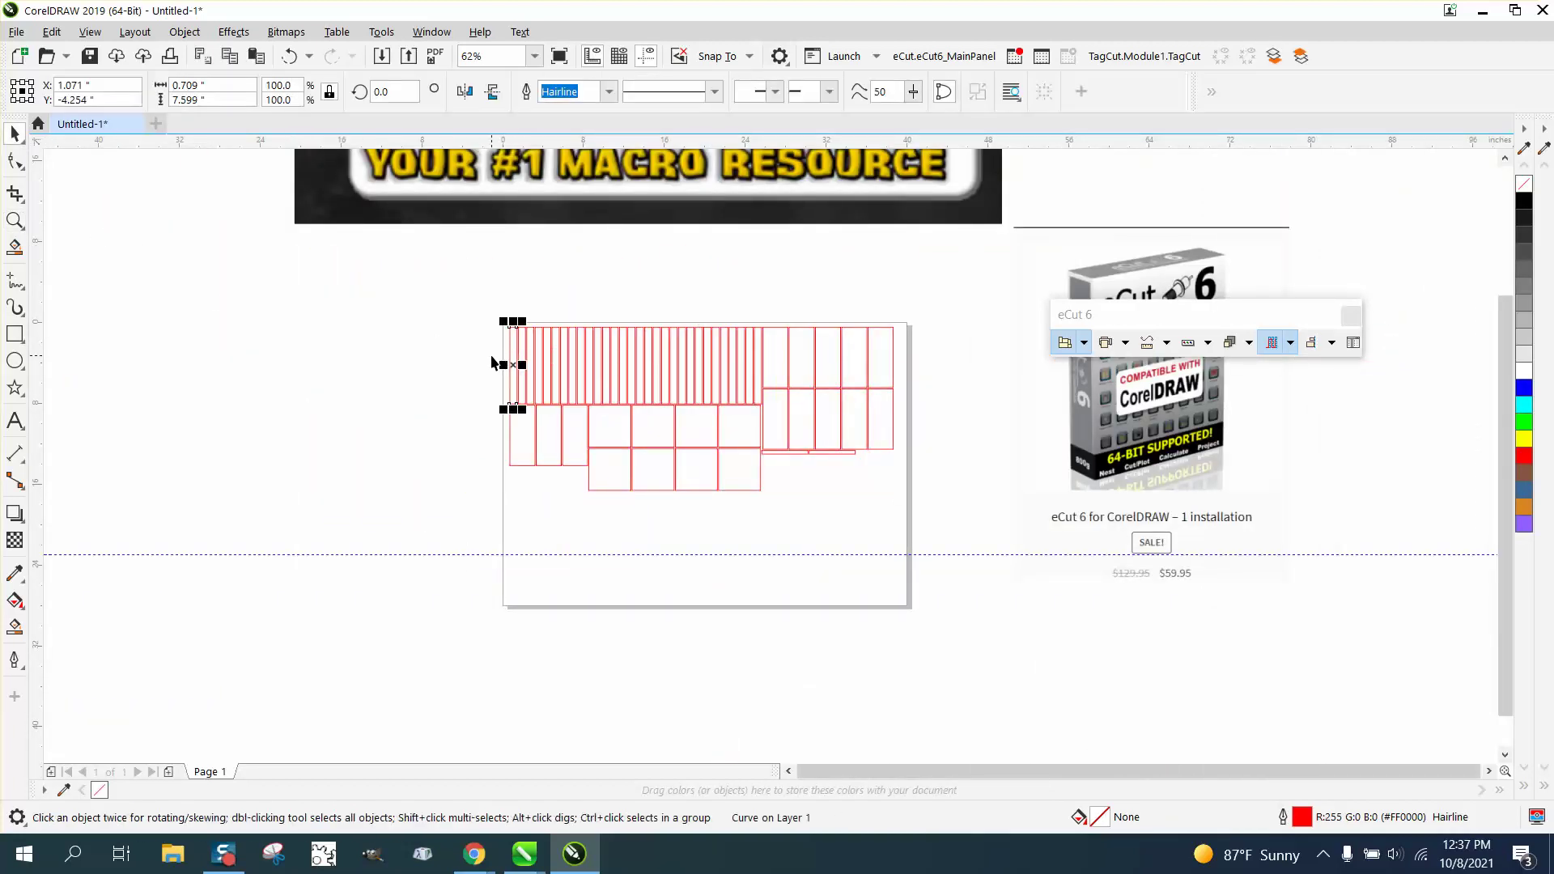
{"action": "key", "text": "Tab"}
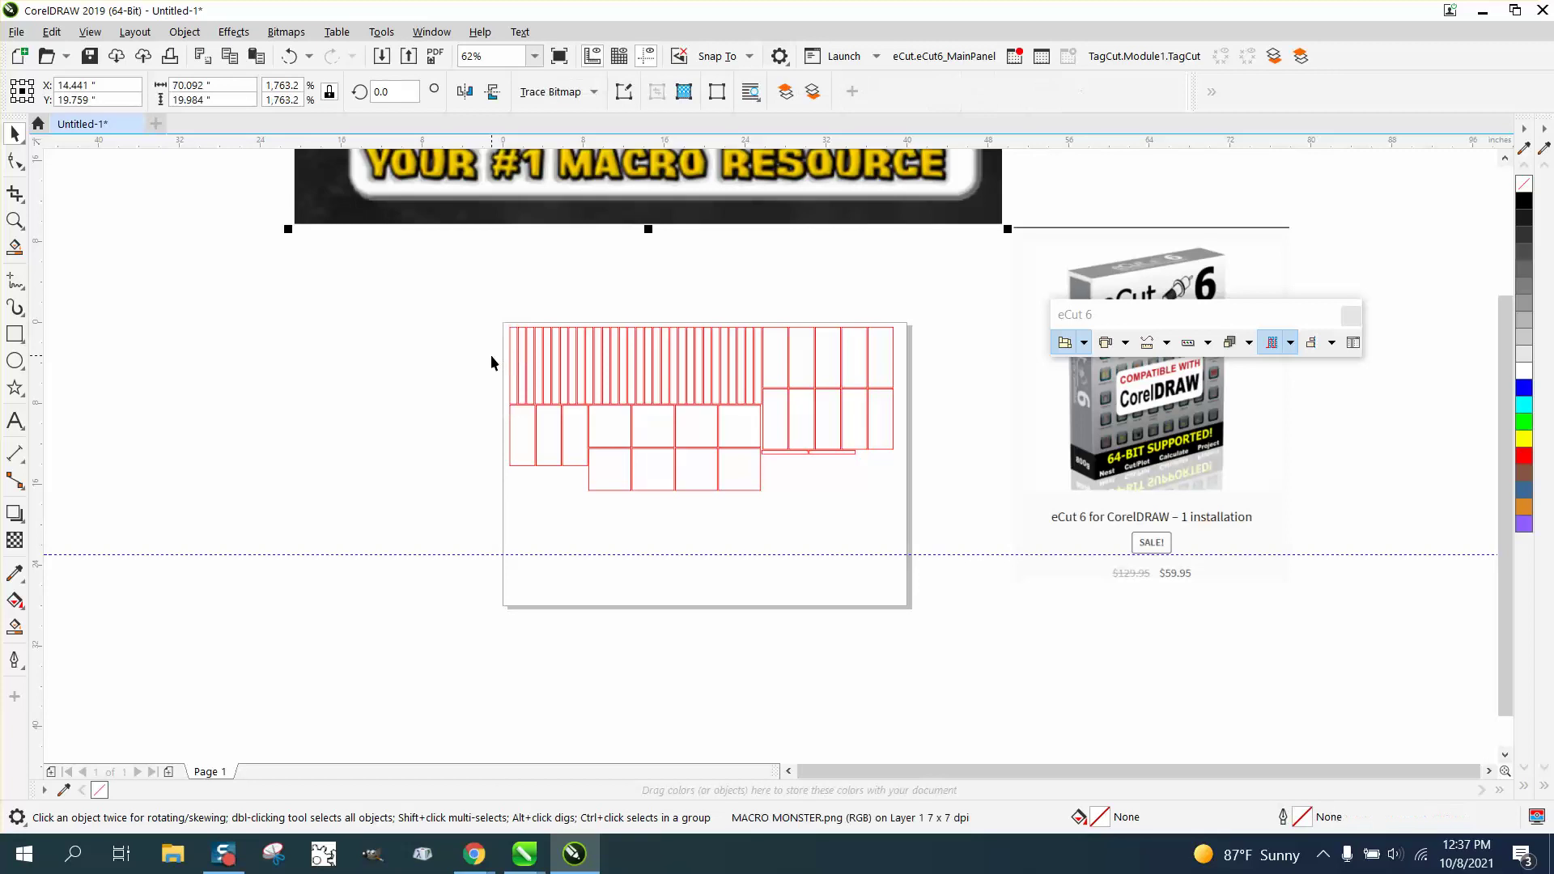
{"action": "key", "text": "Tab"}
{"action": "key", "text": "Tab"}
{"action": "key", "text": "Tab"}
{"action": "key", "text": "Tab"}
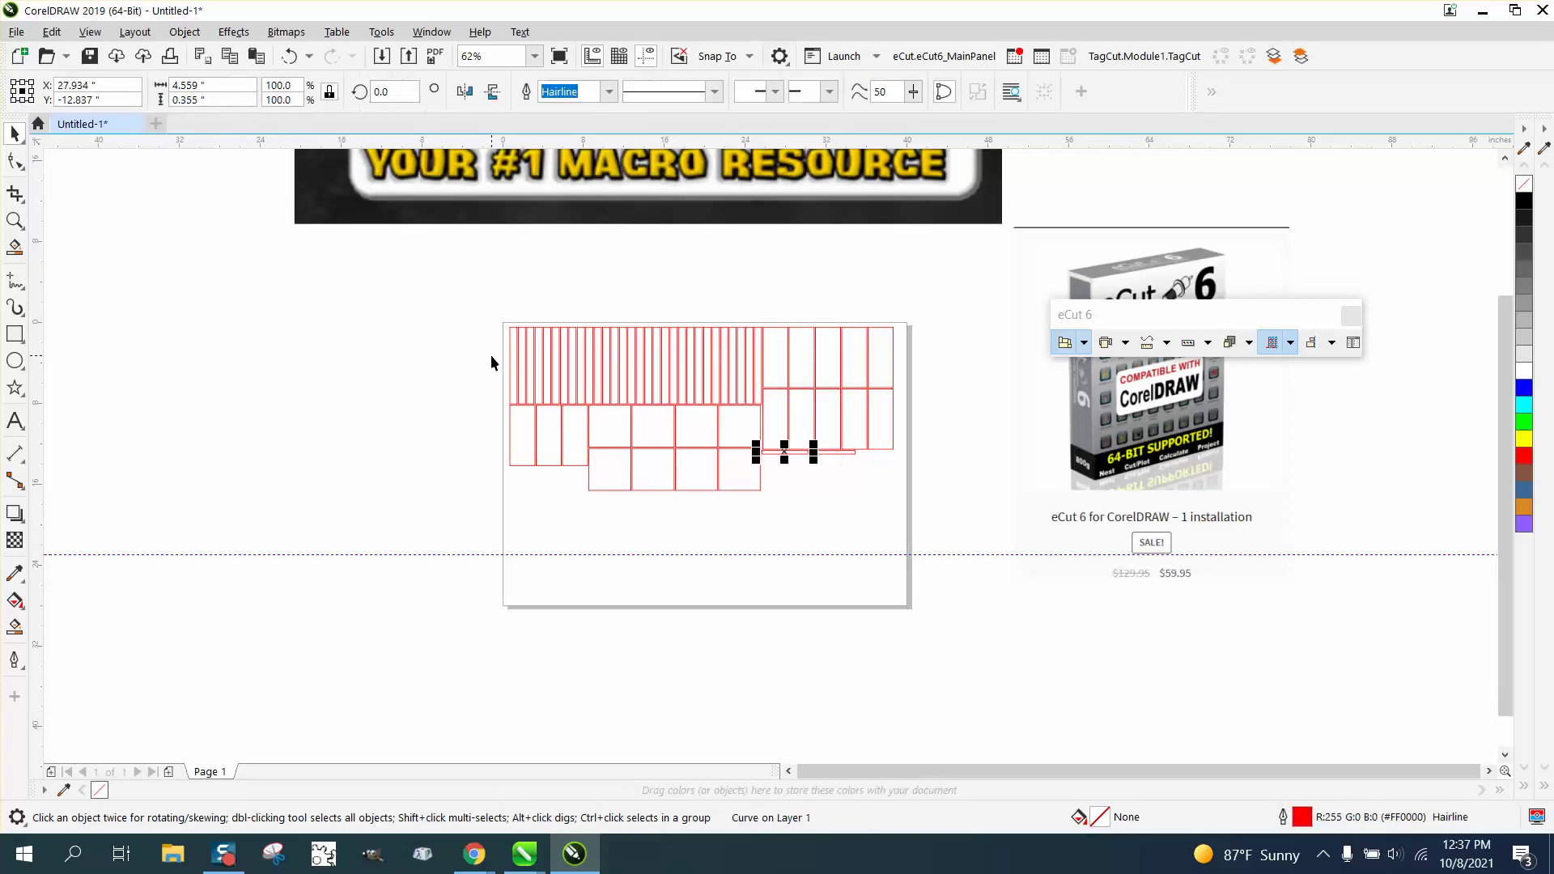
{"action": "key", "text": "Tab"}
{"action": "key", "text": "Tab"}
{"action": "key", "text": "Tab"}
{"action": "key", "text": "Tab"}
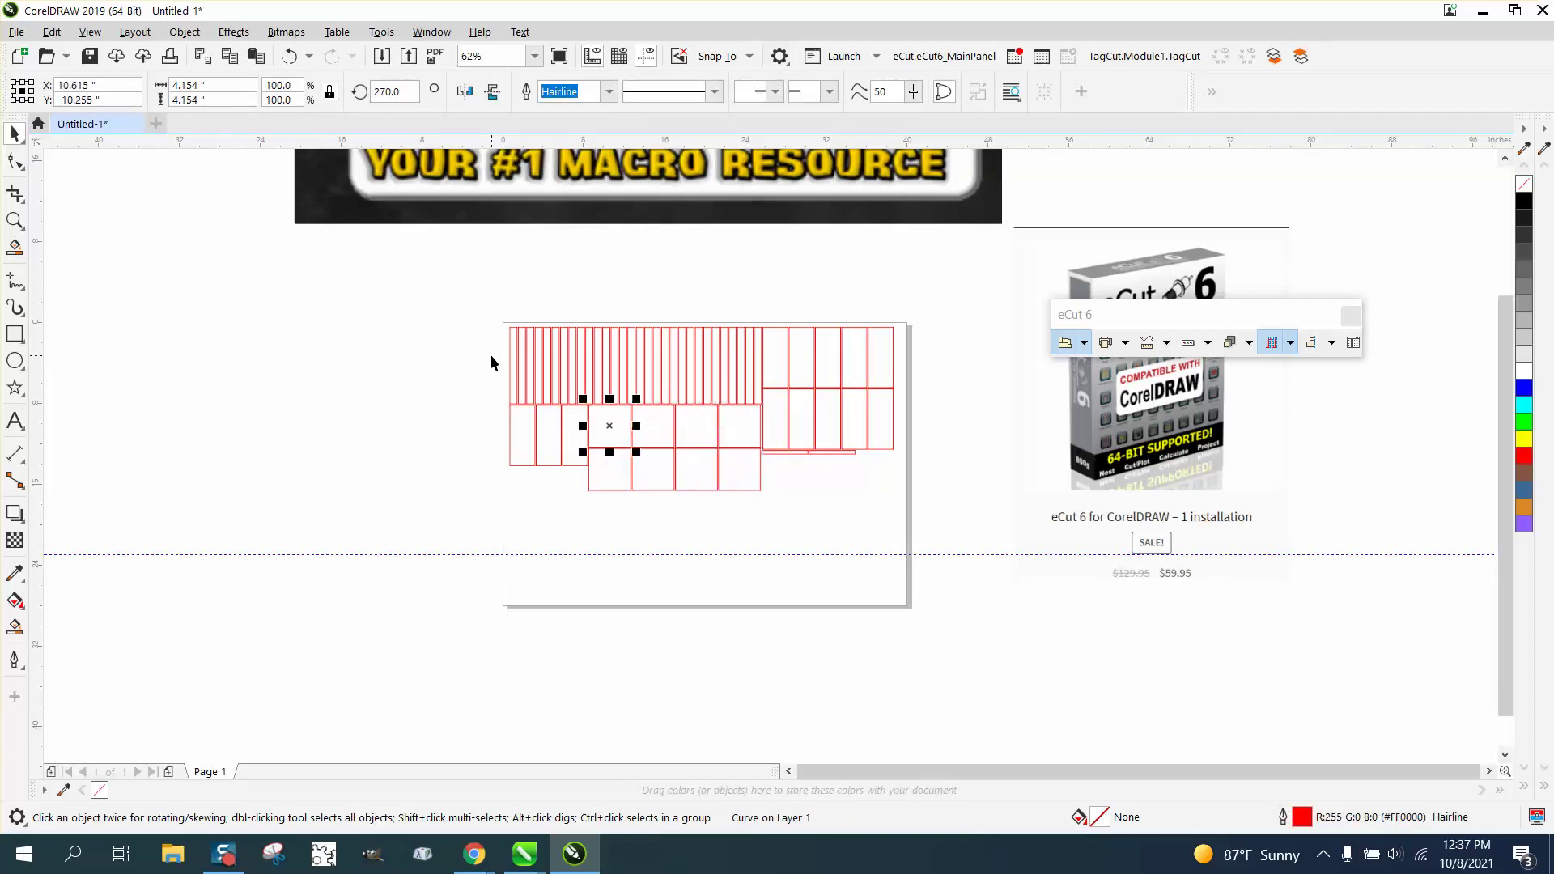
{"action": "key", "text": "Tab"}
{"action": "key", "text": "Tab"}
{"action": "key", "text": "Tab"}
{"action": "key", "text": "Tab"}
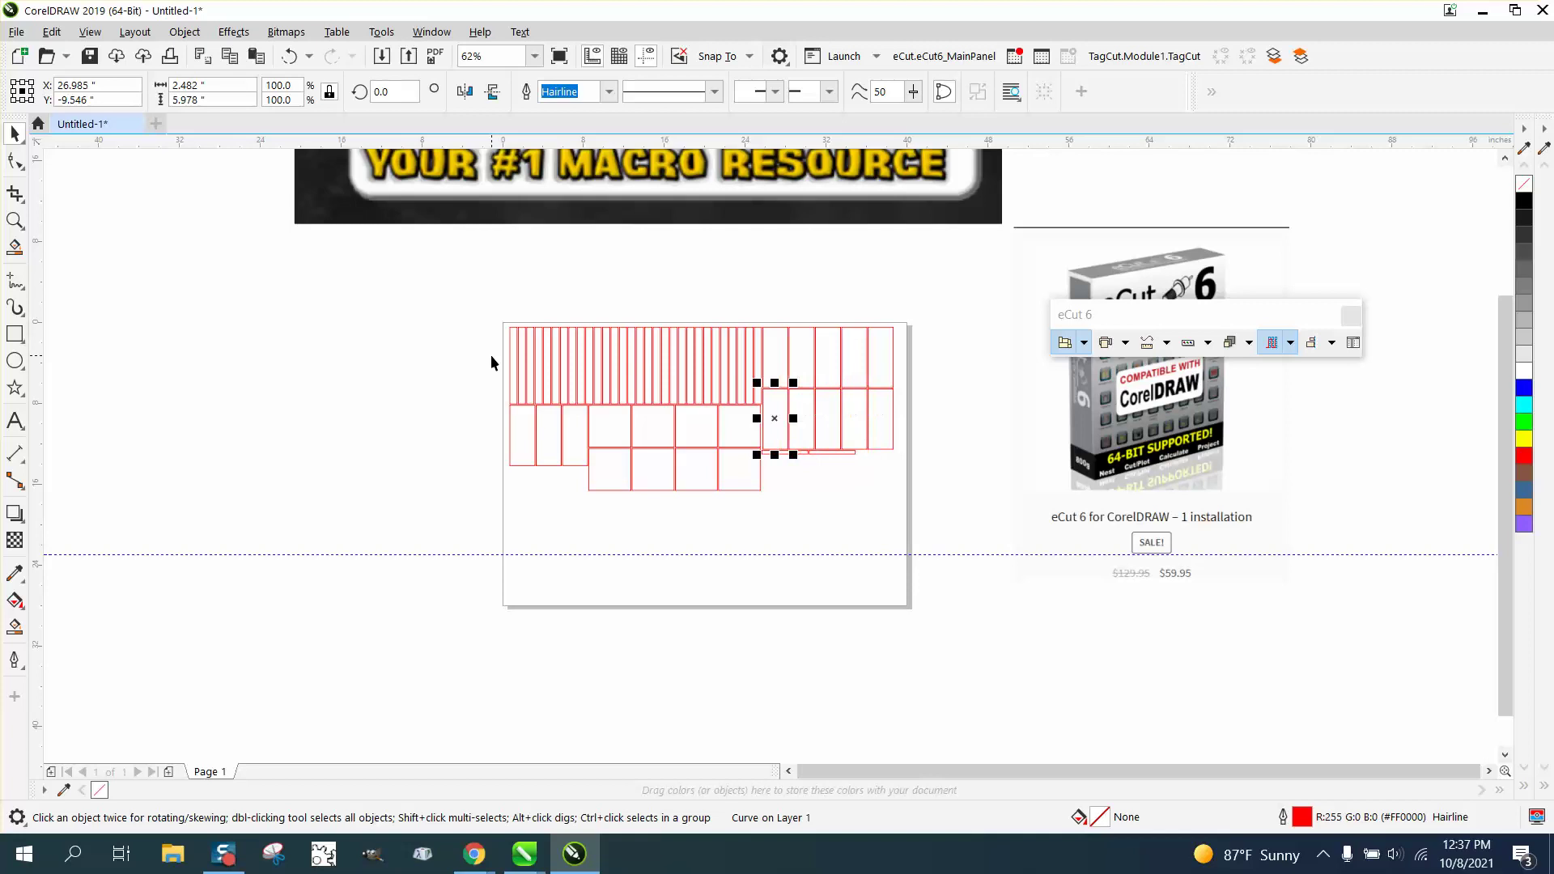
{"action": "key", "text": "Tab"}
{"action": "key", "text": "Tab"}
{"action": "key", "text": "Tab"}
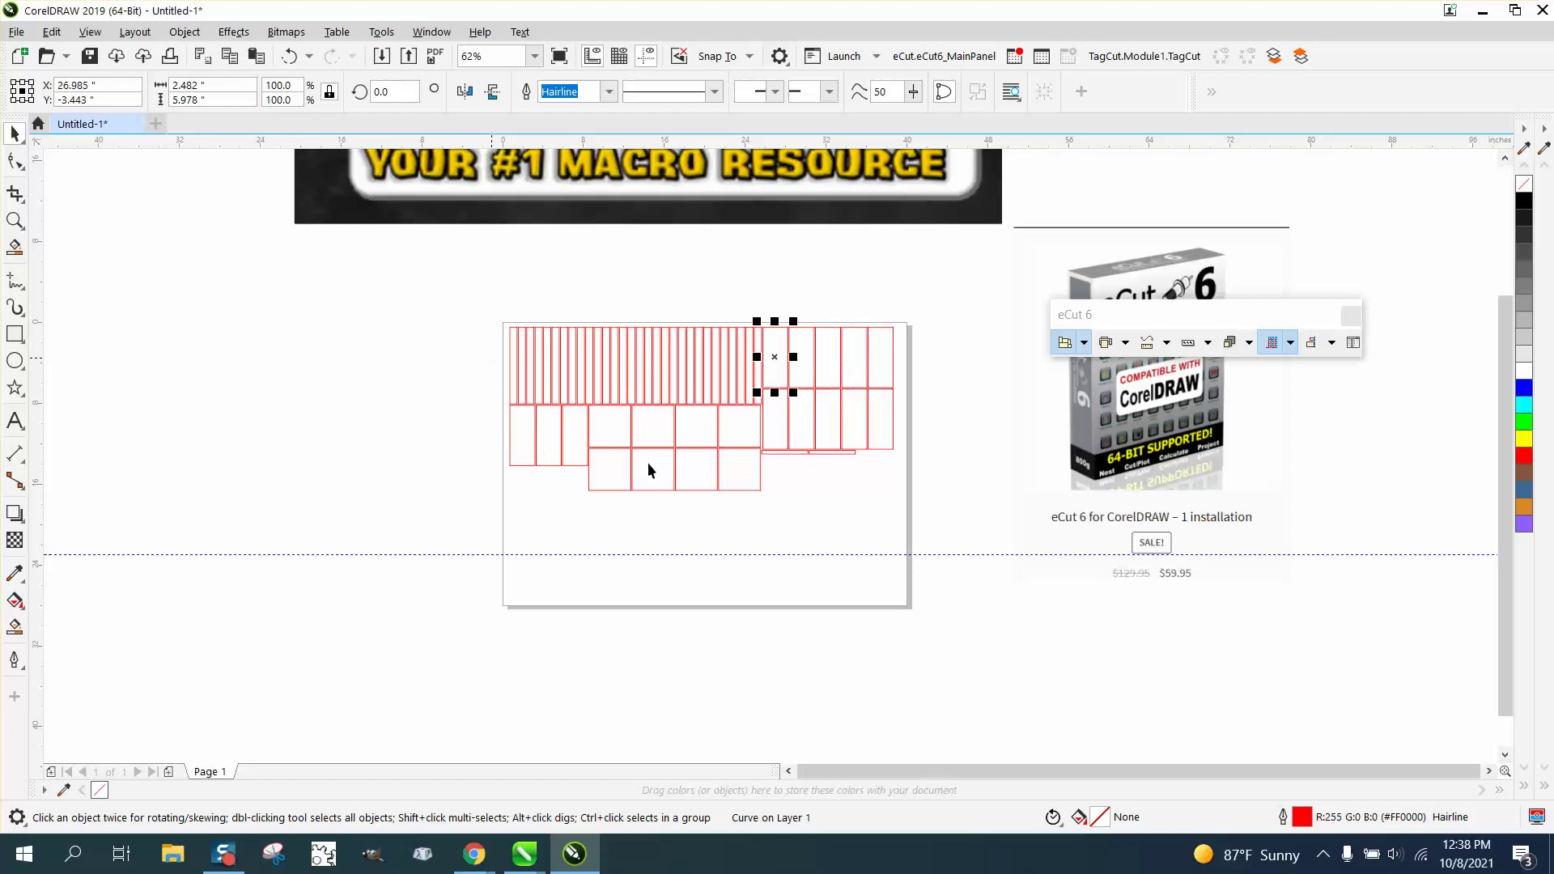
{"action": "key", "text": "Tab"}
{"action": "key", "text": "Tab"}
{"action": "key", "text": "Tab"}
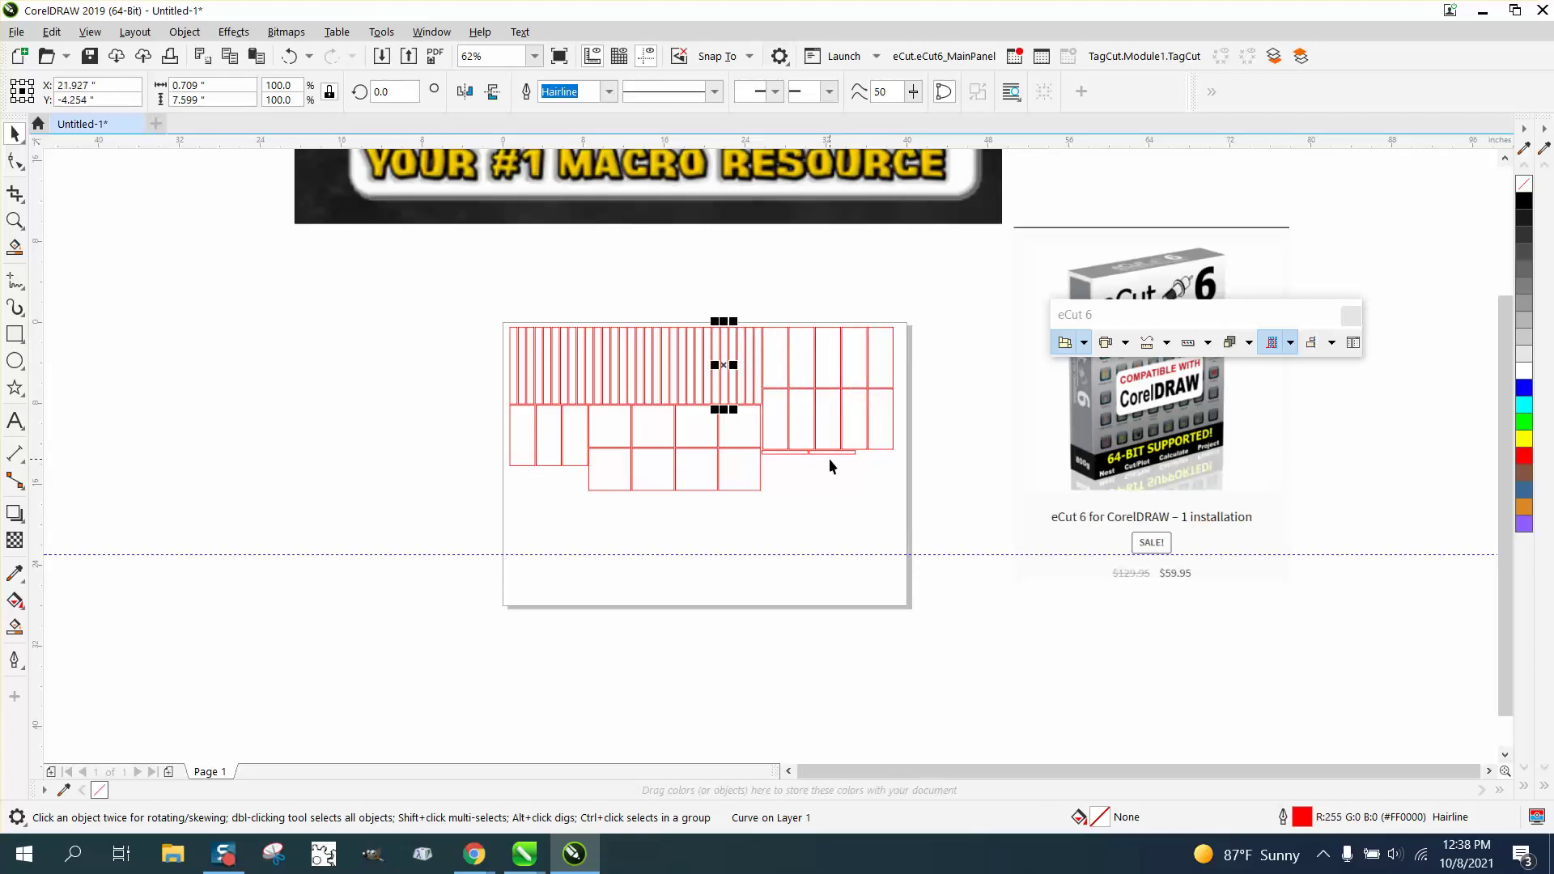
{"action": "key", "text": "Tab"}
{"action": "key", "text": "Tab"}
{"action": "key", "text": "Tab"}
{"action": "key", "text": "Tab"}
{"action": "key", "text": "Tab"}
{"action": "key", "text": "Tab"}
{"action": "key", "text": "Tab"}
{"action": "key", "text": "Tab"}
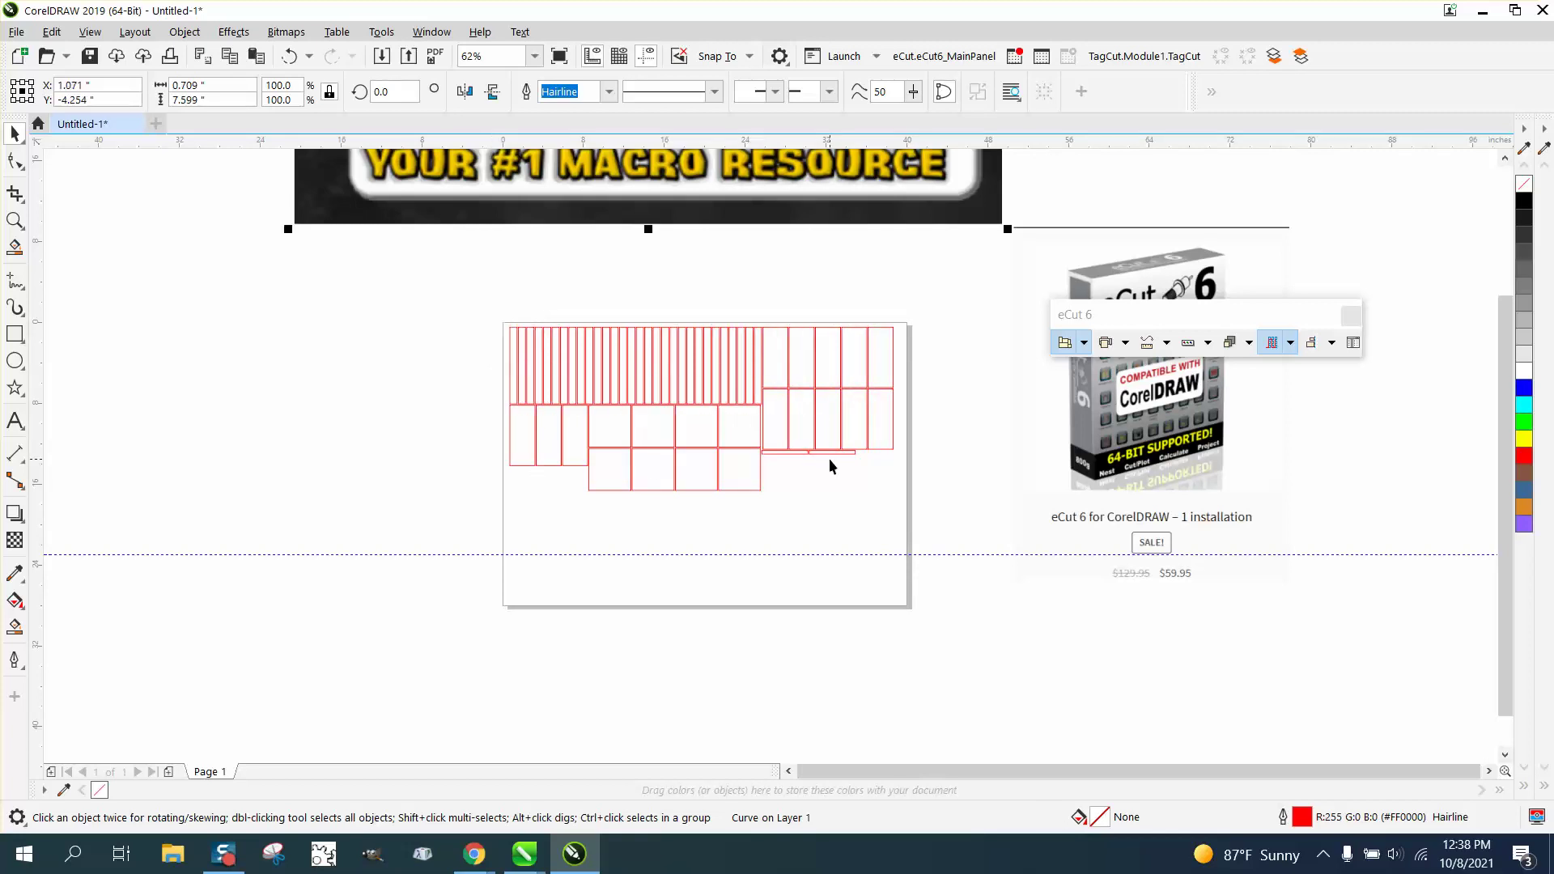
{"action": "key", "text": "Tab"}
{"action": "key", "text": "Tab"}
{"action": "key", "text": "Tab"}
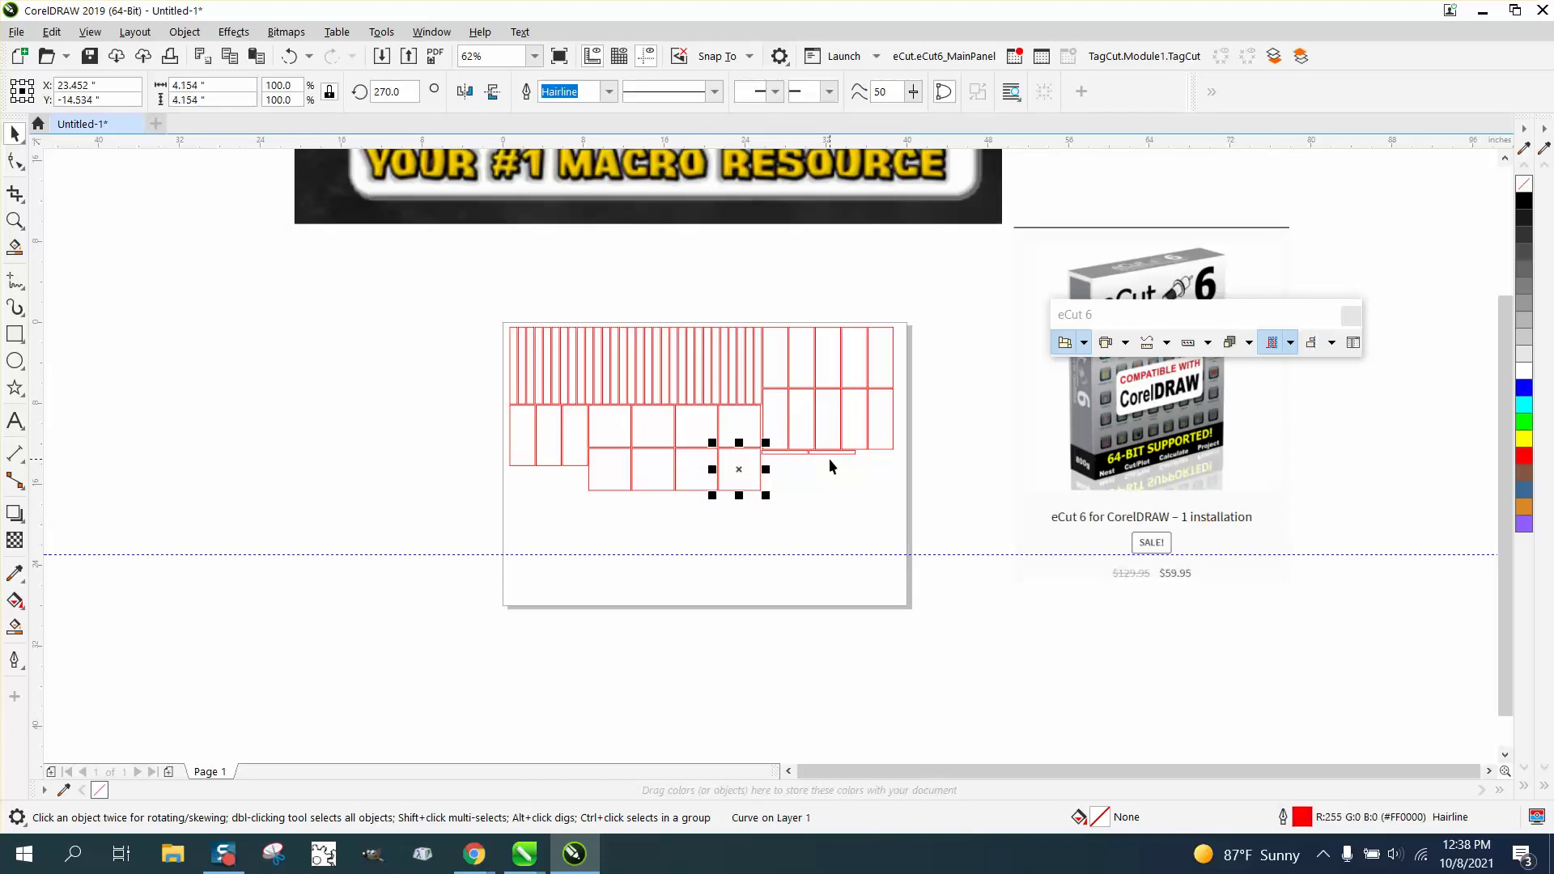
{"action": "key", "text": "Tab"}
{"action": "key", "text": "Tab"}
{"action": "key", "text": "Tab"}
{"action": "key", "text": "Tab"}
{"action": "key", "text": "Tab"}
{"action": "key", "text": "Tab"}
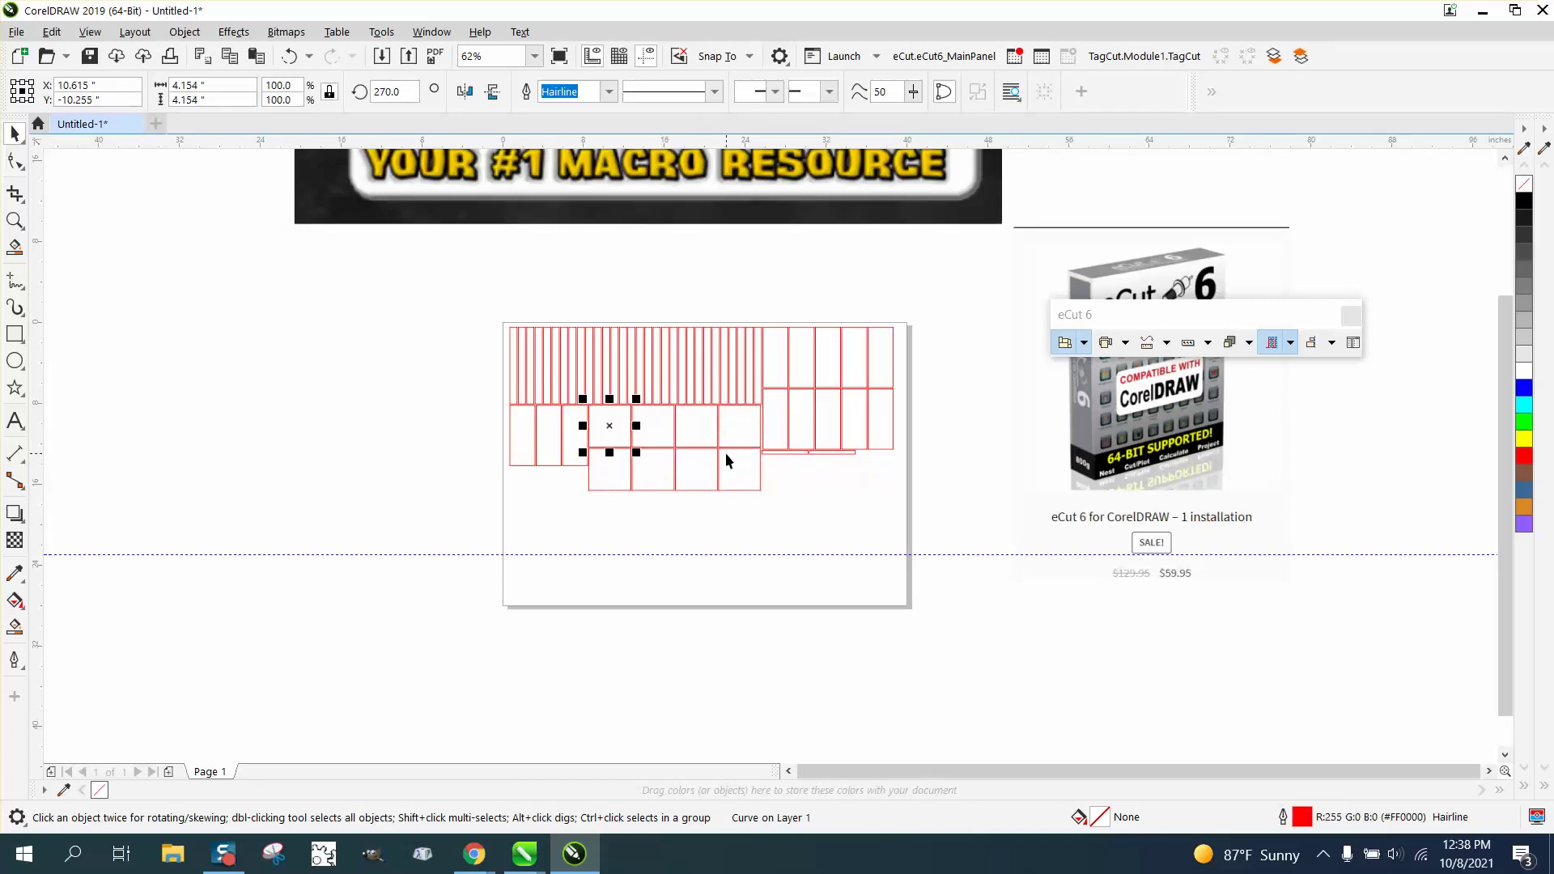
{"action": "left_click", "coordinate": [730, 474]}
{"action": "key", "text": "Tab"}
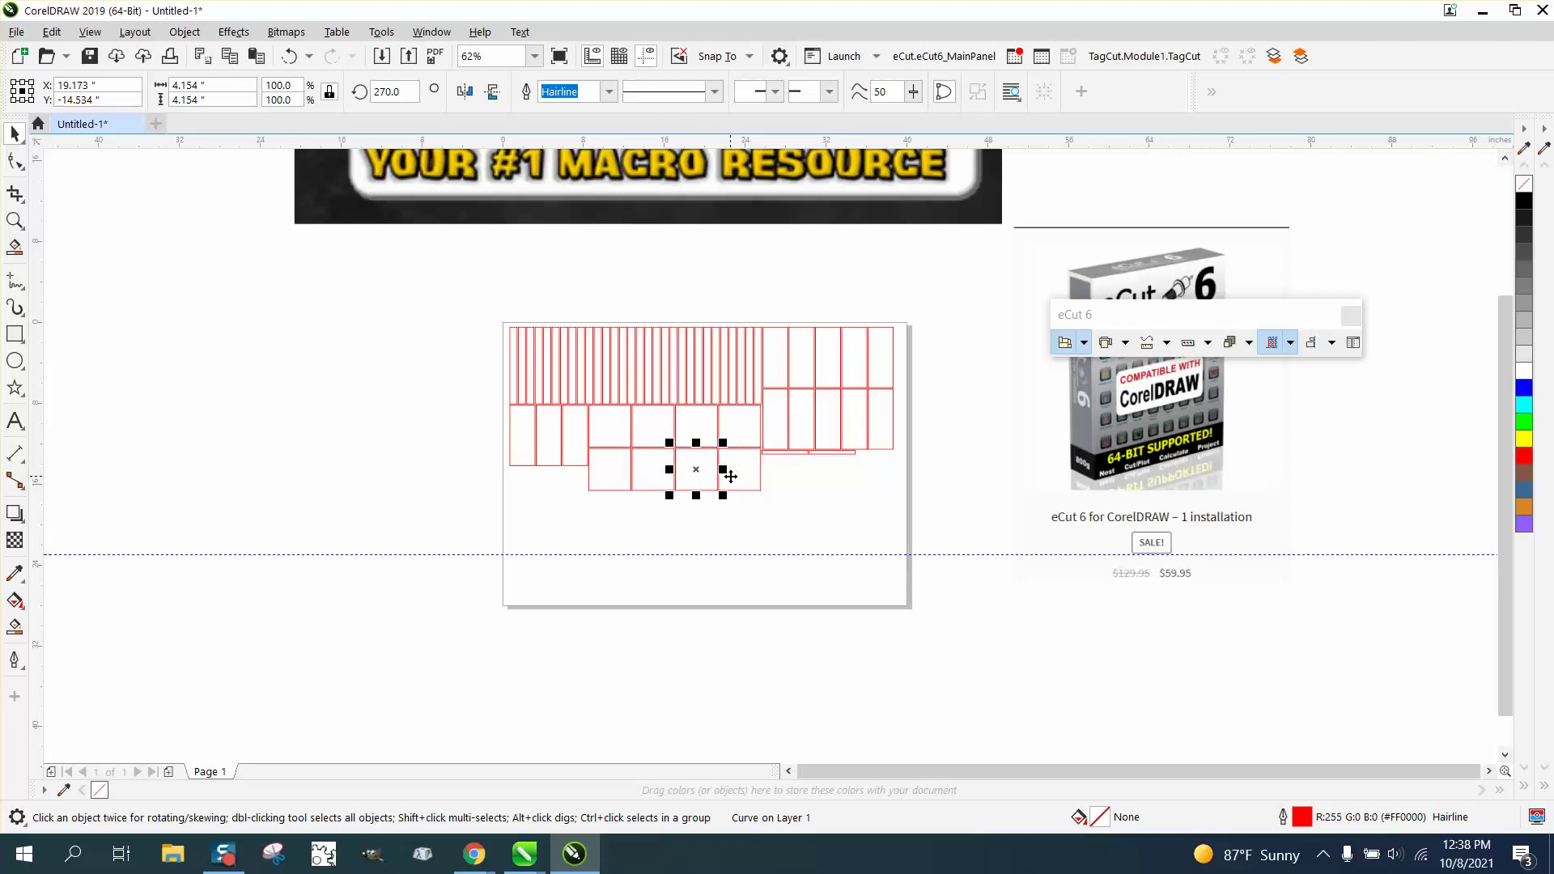
{"action": "key", "text": "Tab"}
{"action": "key", "text": "Tab"}
{"action": "left_click", "coordinate": [765, 428]}
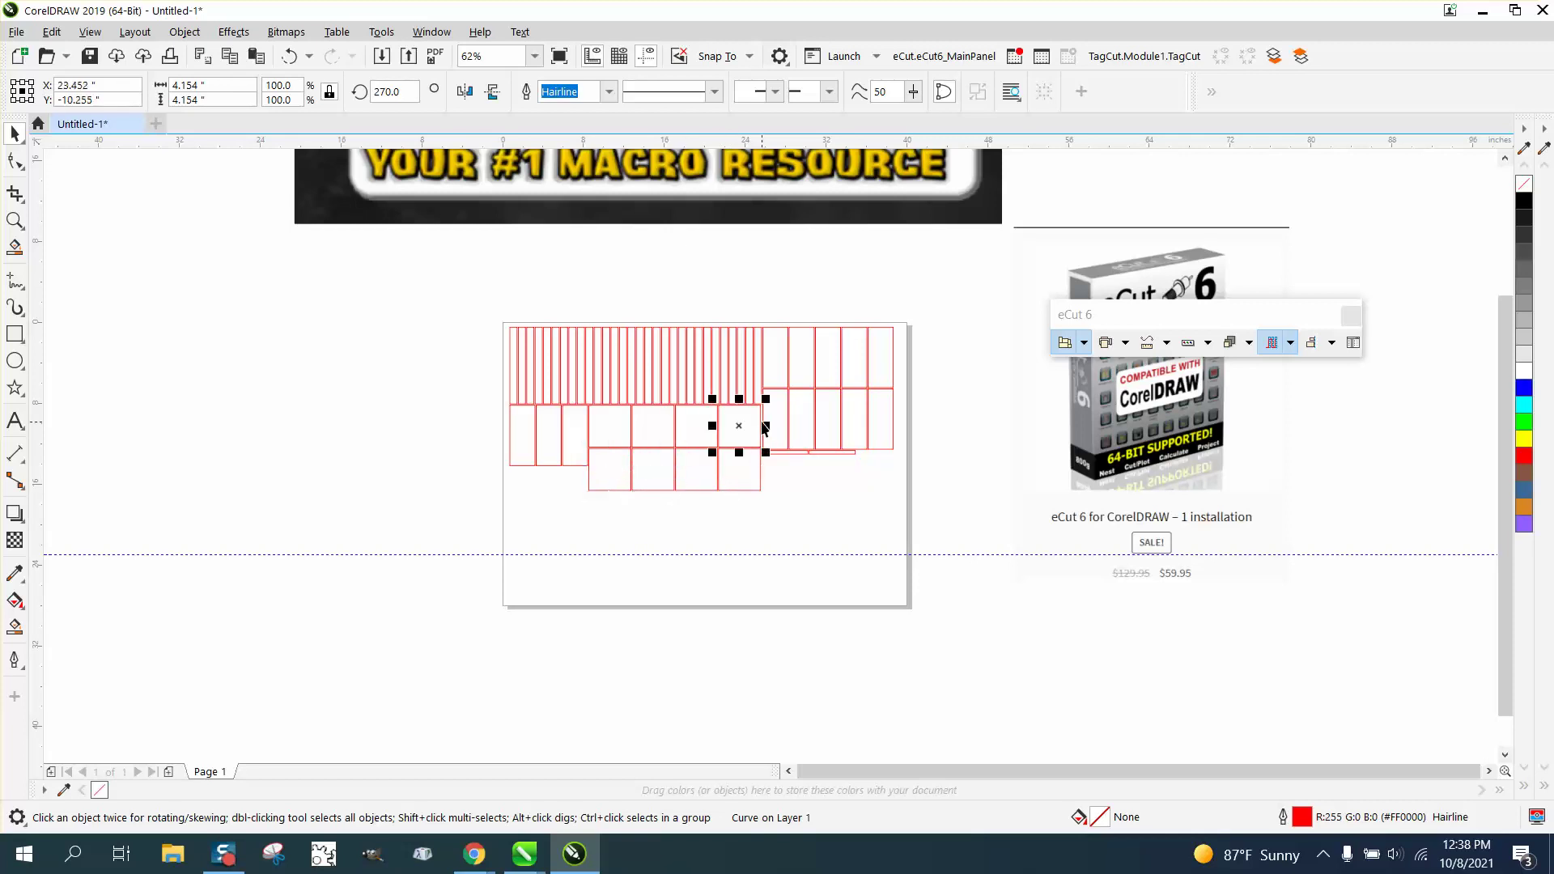
{"action": "left_click", "coordinate": [787, 506]}
{"action": "scroll", "coordinate": [787, 506], "scroll_direction": "up", "scroll_amount": 1}
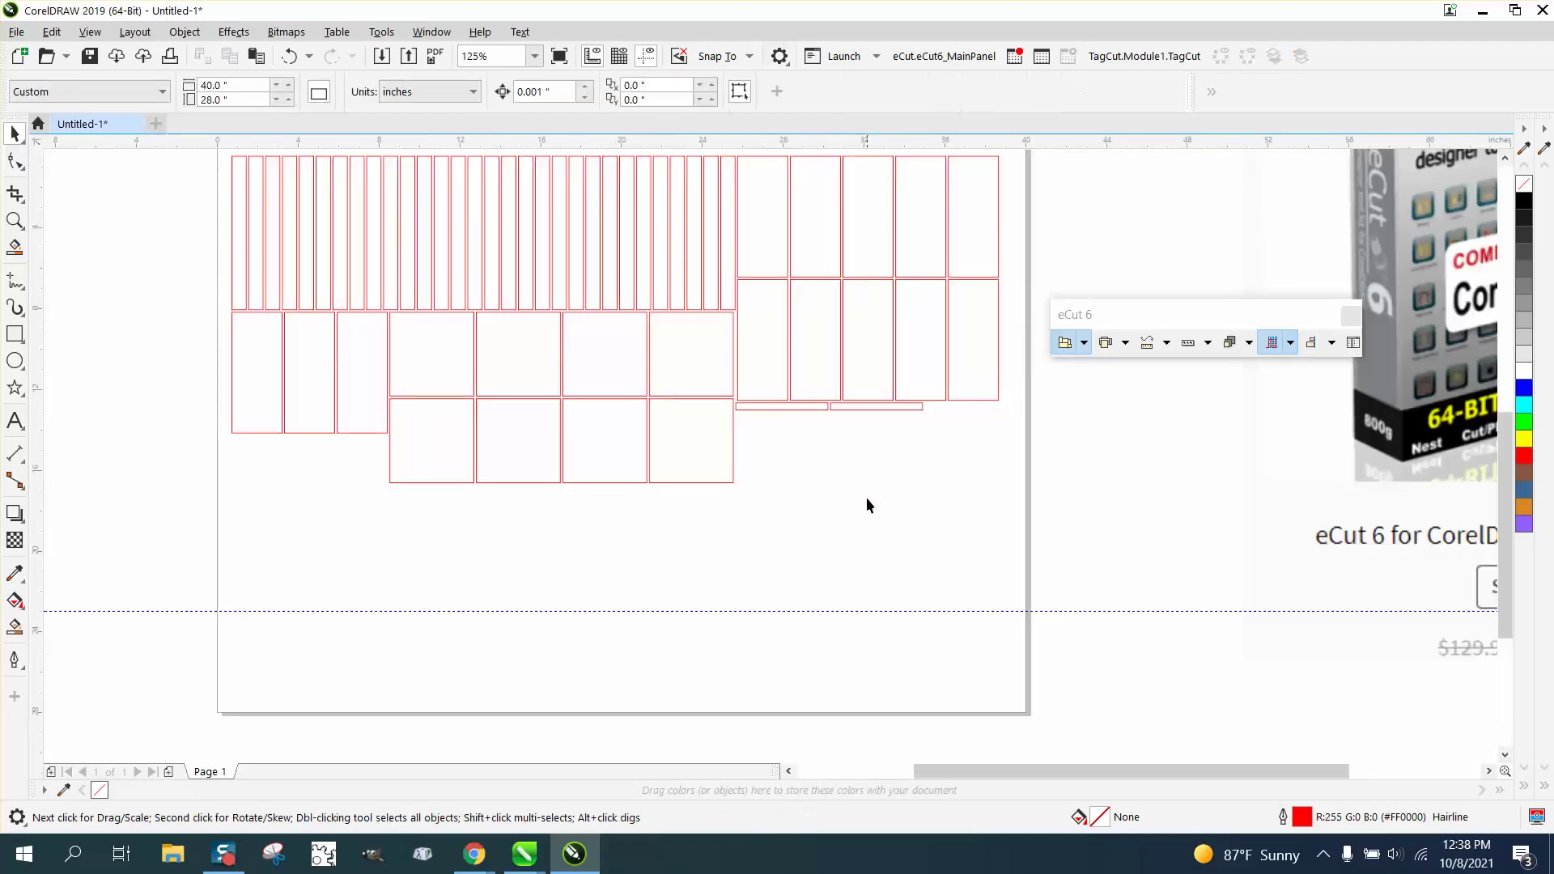
{"action": "left_click", "coordinate": [1289, 344]}
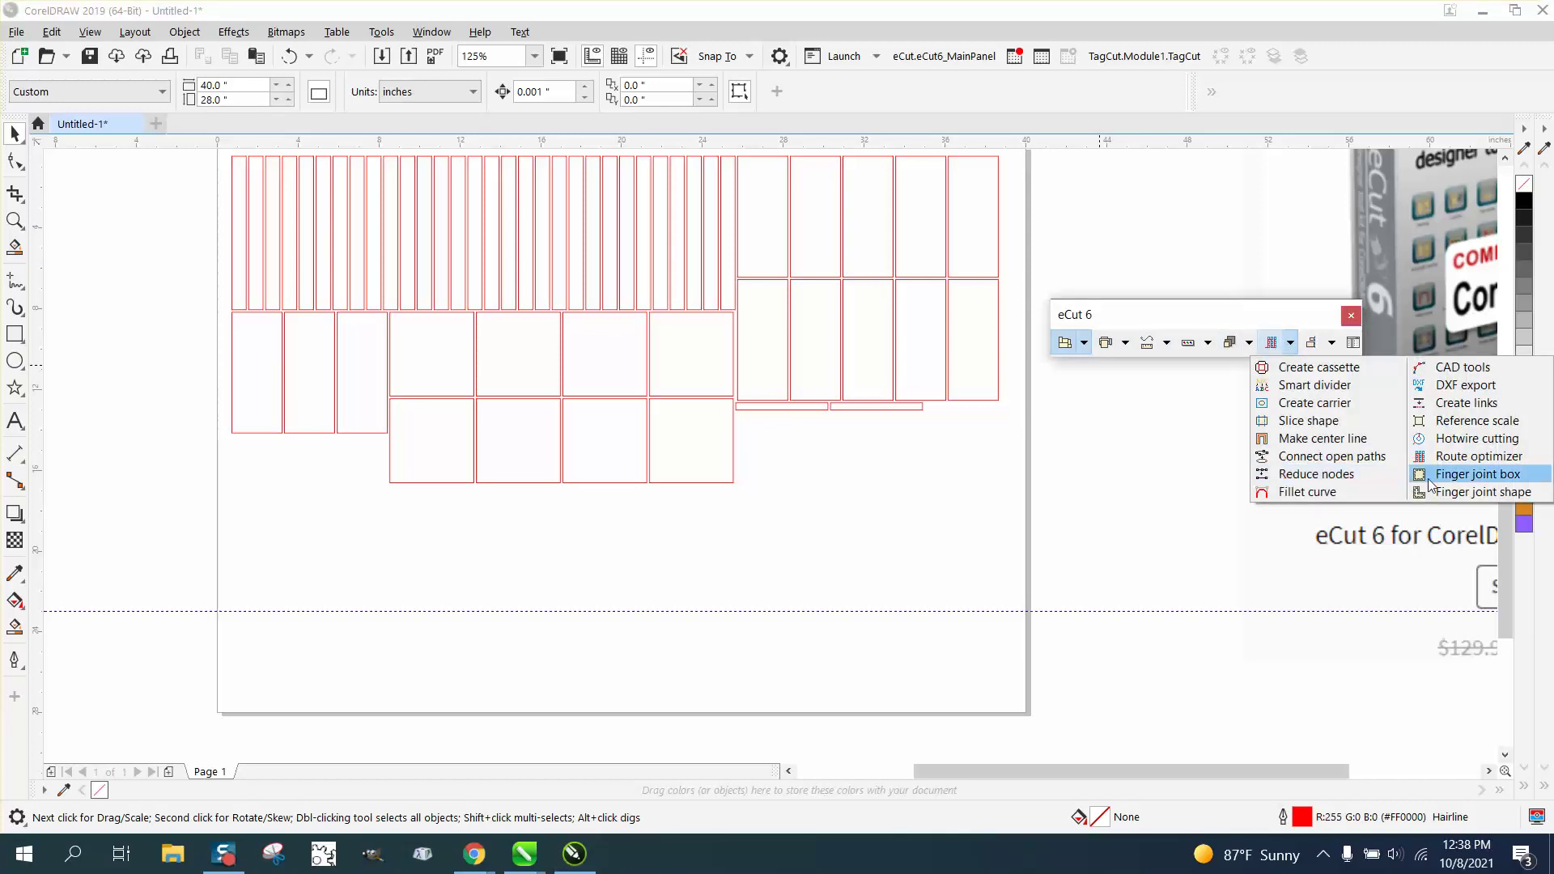
{"action": "left_click", "coordinate": [1463, 457]}
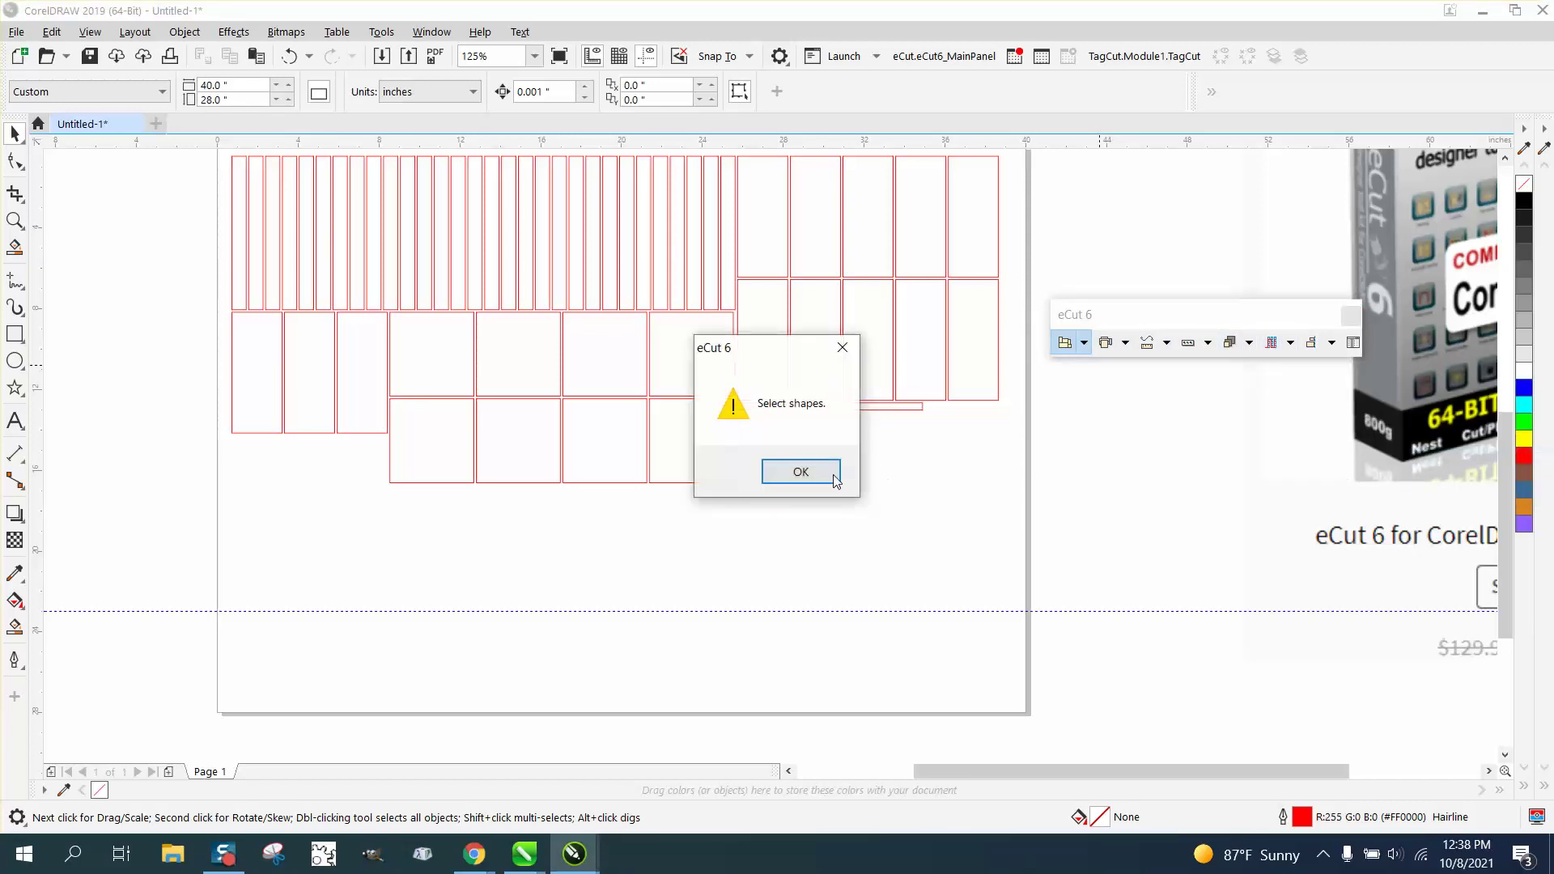
{"action": "left_click", "coordinate": [802, 469]}
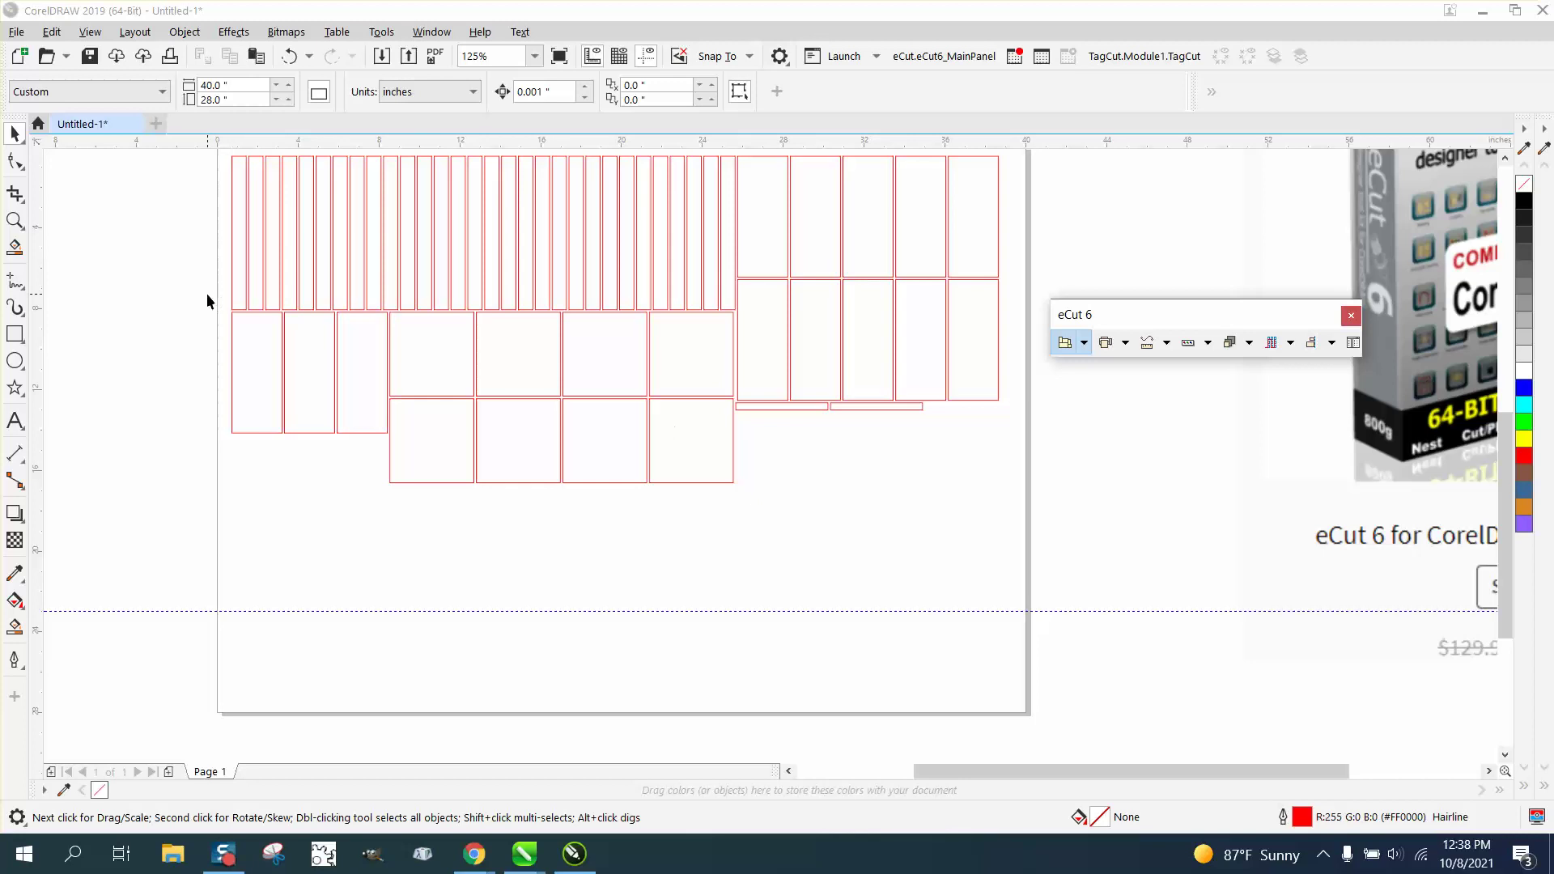
{"action": "scroll", "coordinate": [220, 291], "scroll_direction": "down", "scroll_amount": 1}
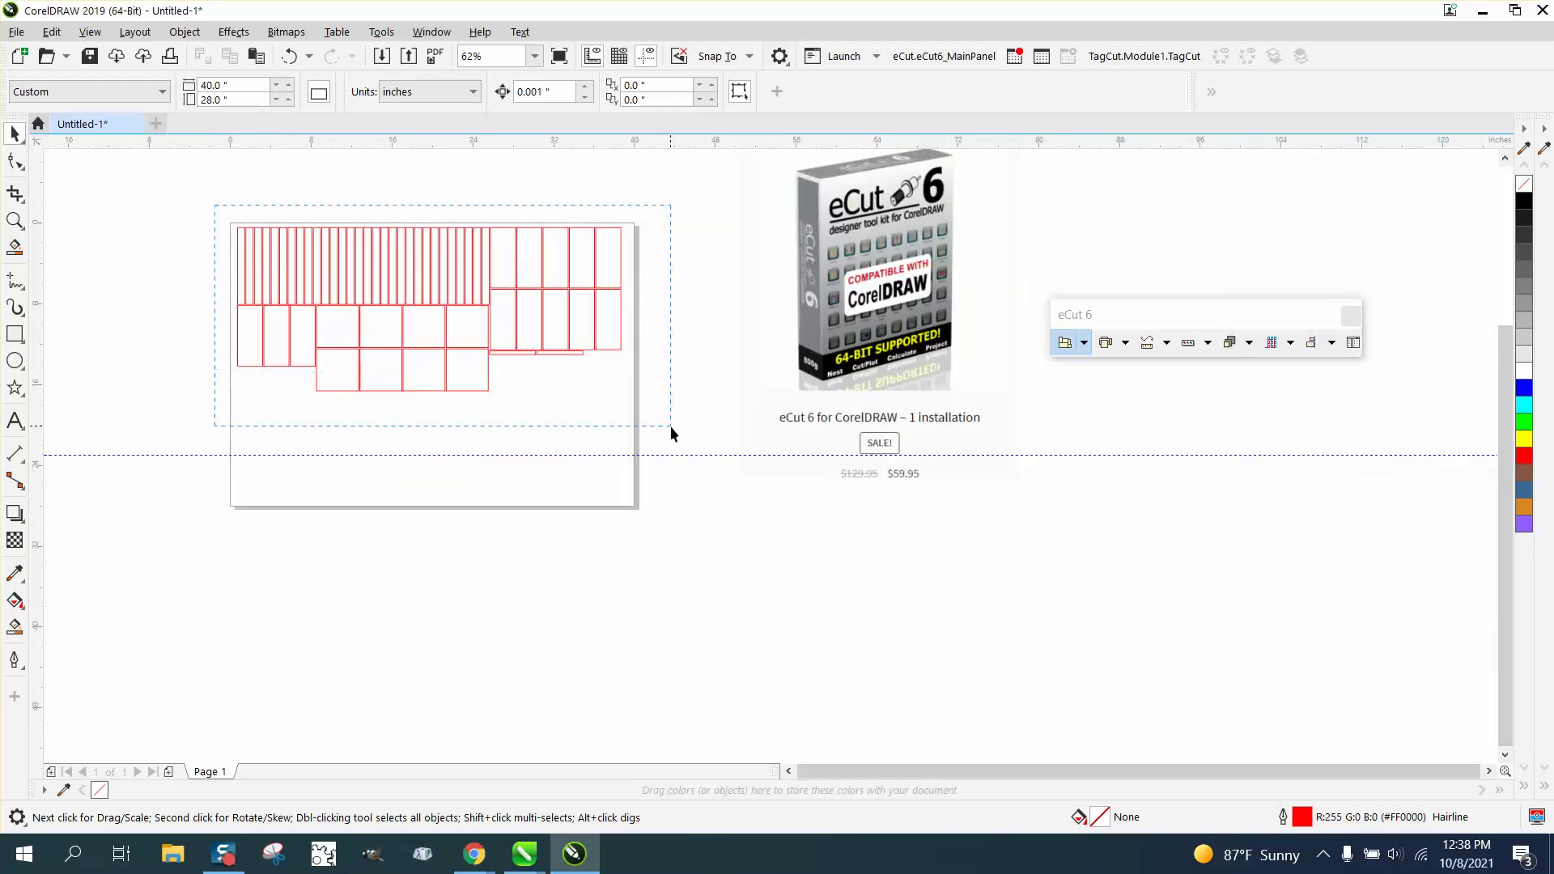
- Open the eCut 6 Route optimizer for all 53 rectangles with manual search direction
{"action": "left_click_drag", "start_coordinate": [671, 427], "coordinate": [672, 433]}
{"action": "left_click", "coordinate": [1290, 341]}
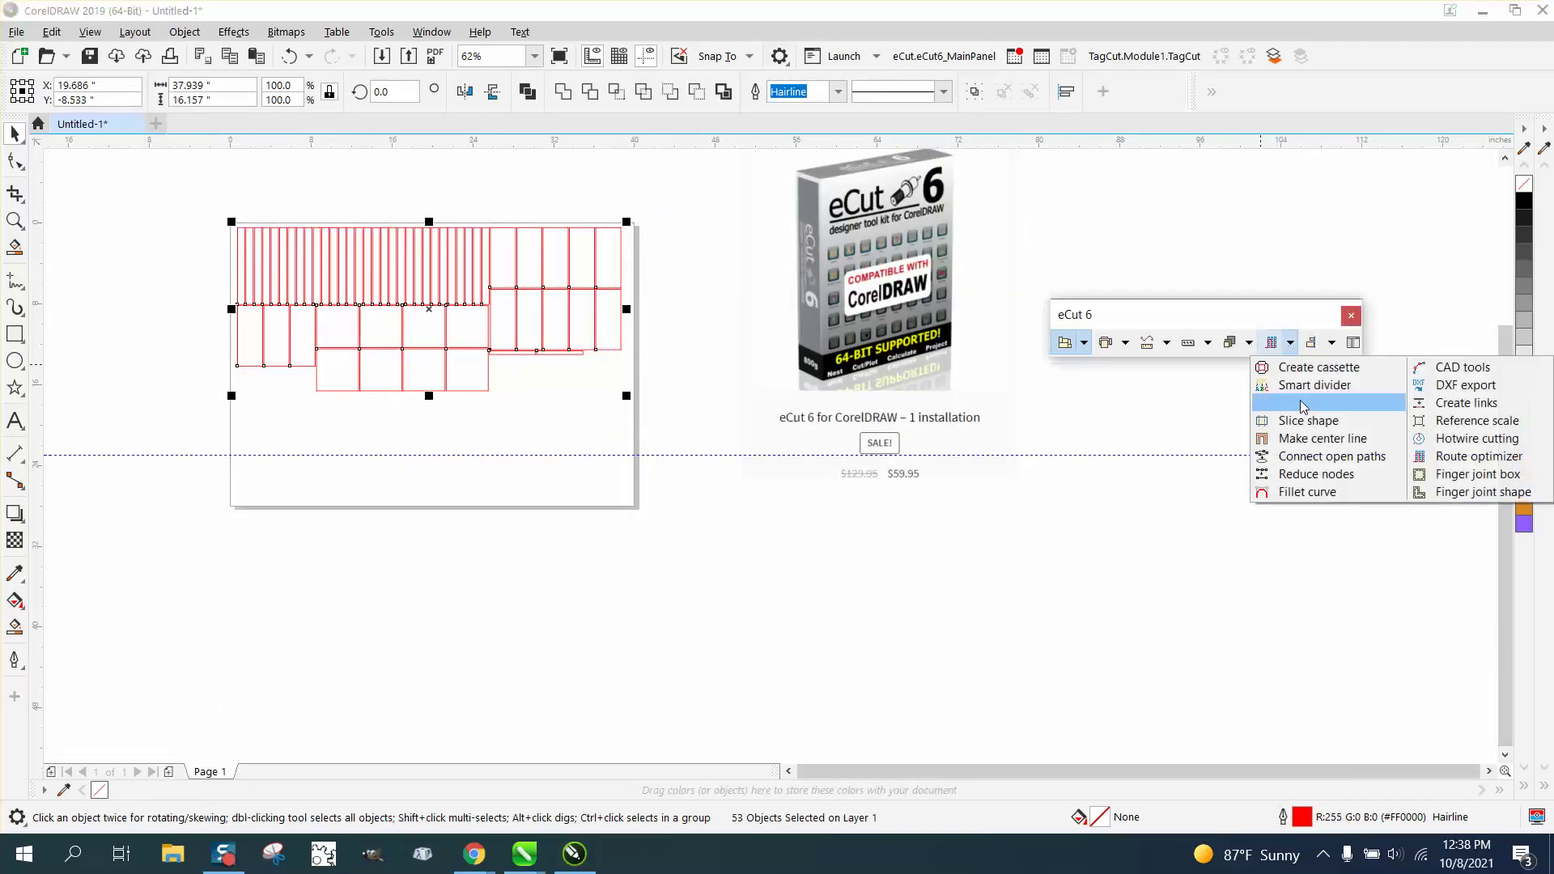
{"action": "left_click", "coordinate": [1478, 456]}
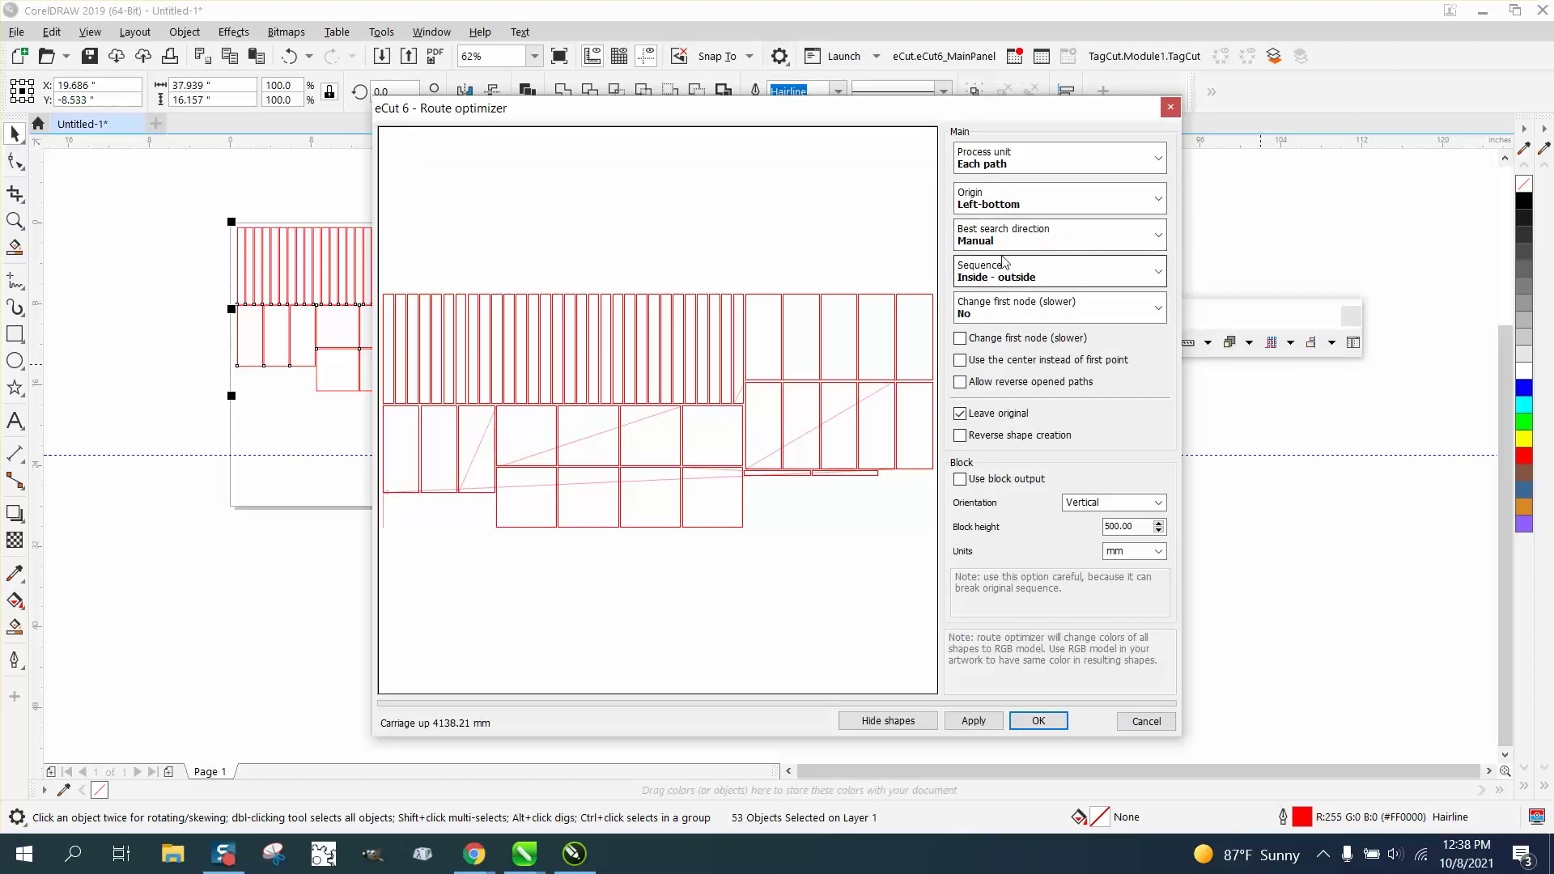
{"action": "left_click", "coordinate": [1057, 234]}
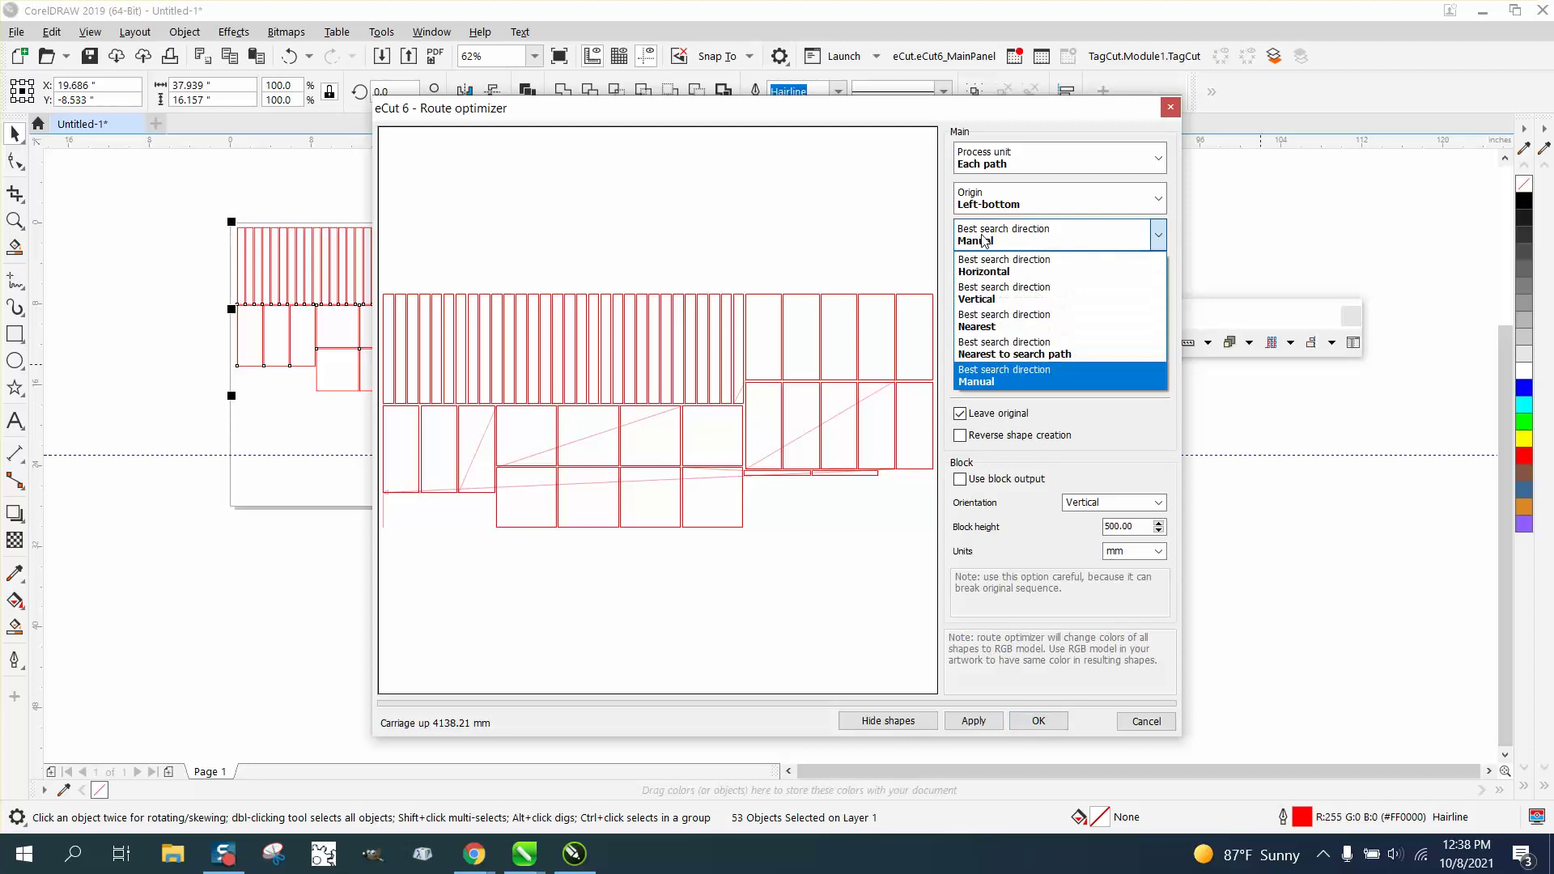
{"action": "left_click", "coordinate": [1006, 382]}
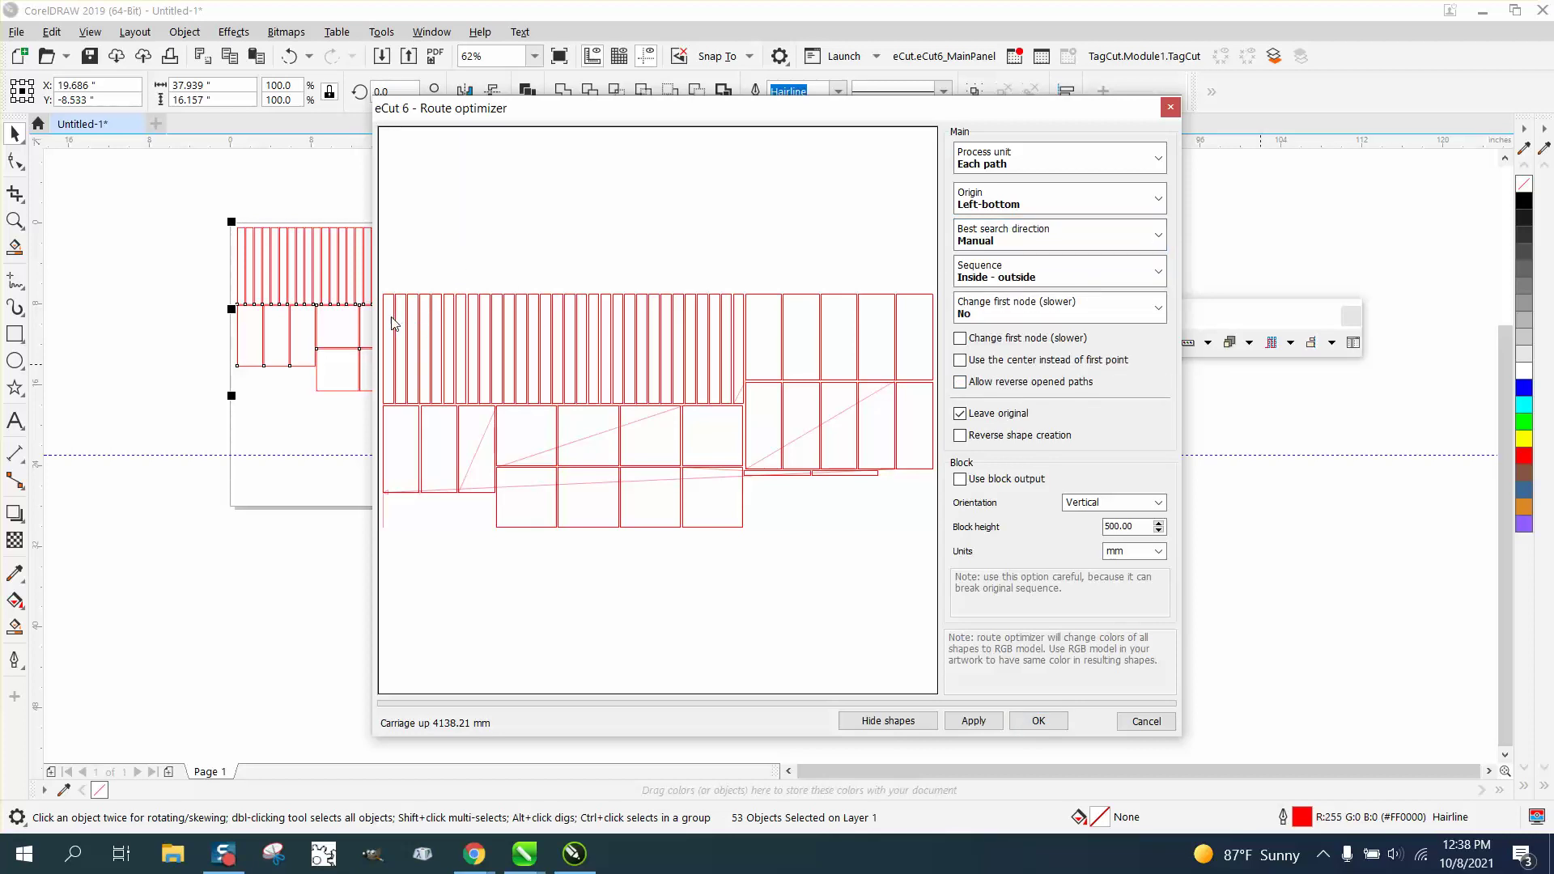
- Set the cut order across the top strips, middle row and thin bar, then apply
{"action": "left_click_drag", "start_coordinate": [392, 324], "coordinate": [904, 340]}
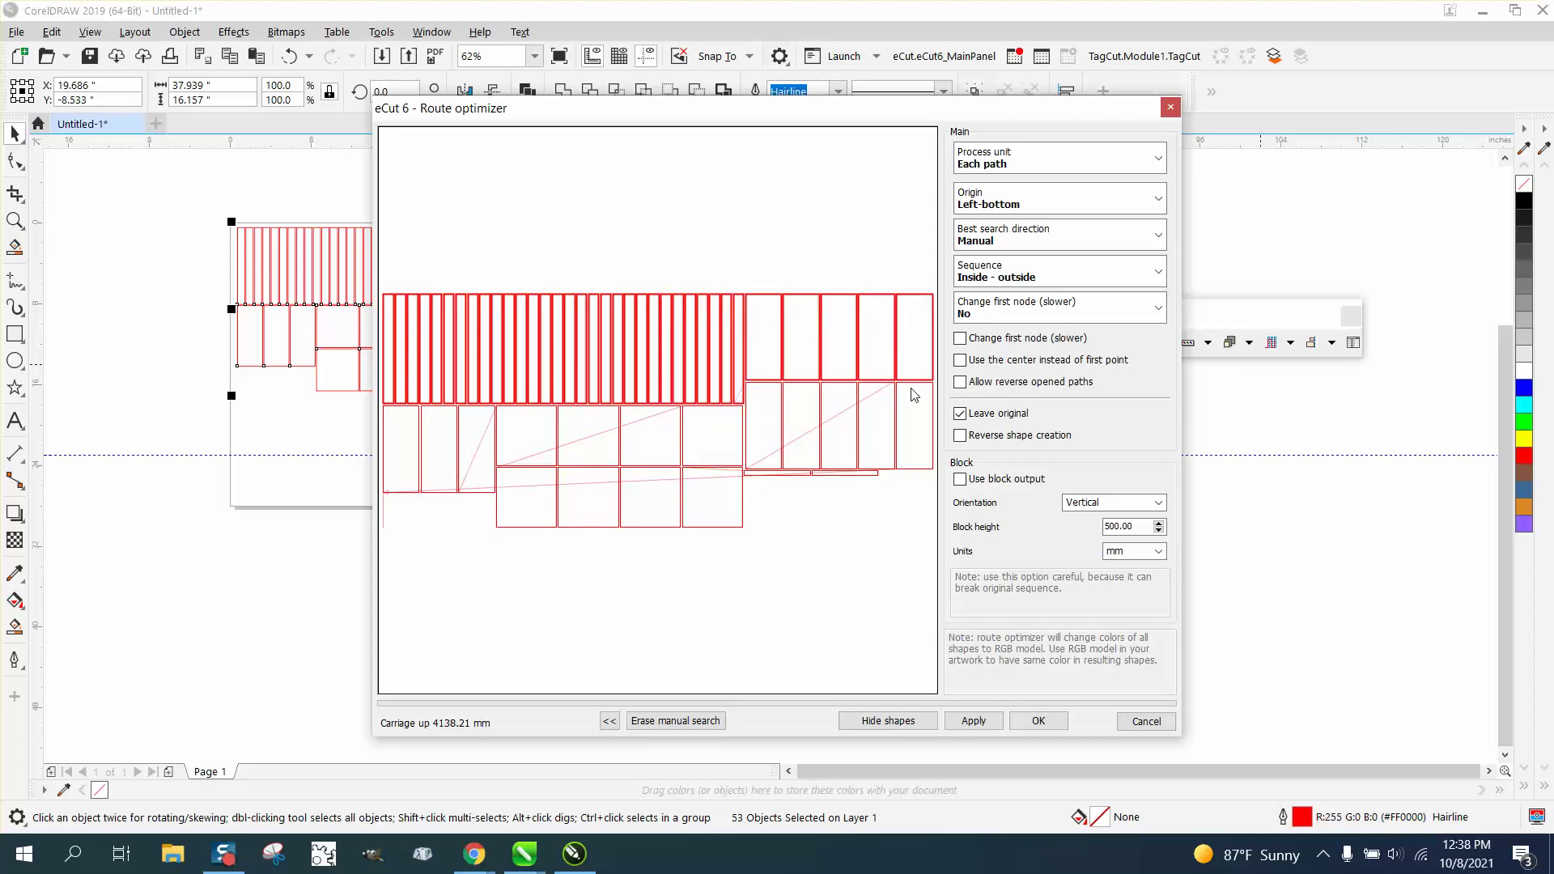
{"action": "mouse_move", "coordinate": [914, 395]}
{"action": "left_mouse_down"}
{"action": "mouse_move", "coordinate": [413, 443]}
{"action": "mouse_move", "coordinate": [556, 517]}
{"action": "mouse_move", "coordinate": [724, 520]}
{"action": "left_mouse_up"}
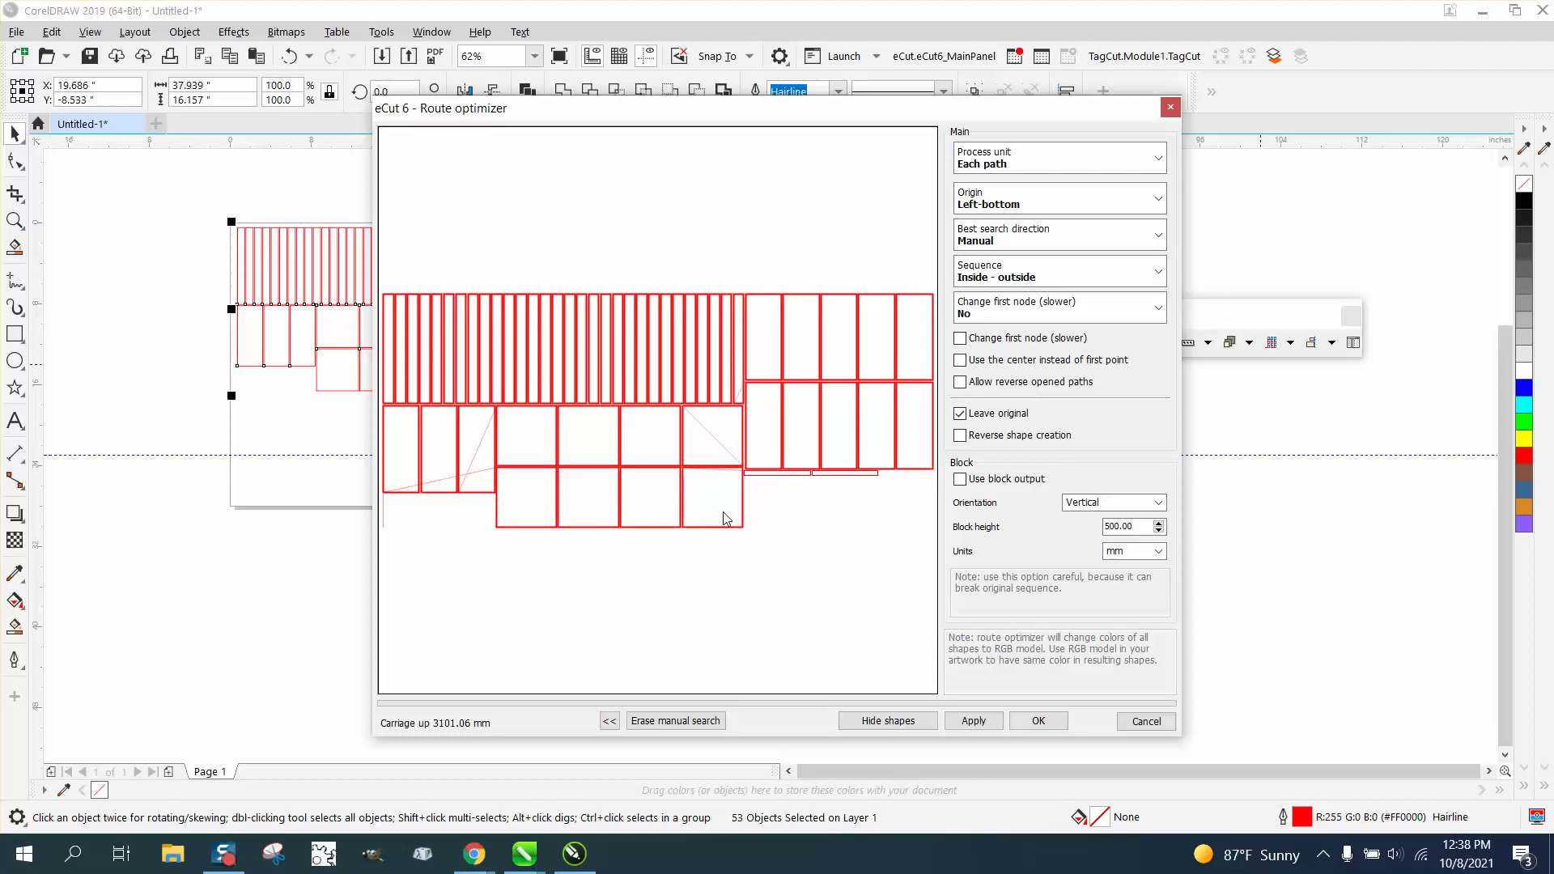
{"action": "left_click", "coordinate": [812, 474]}
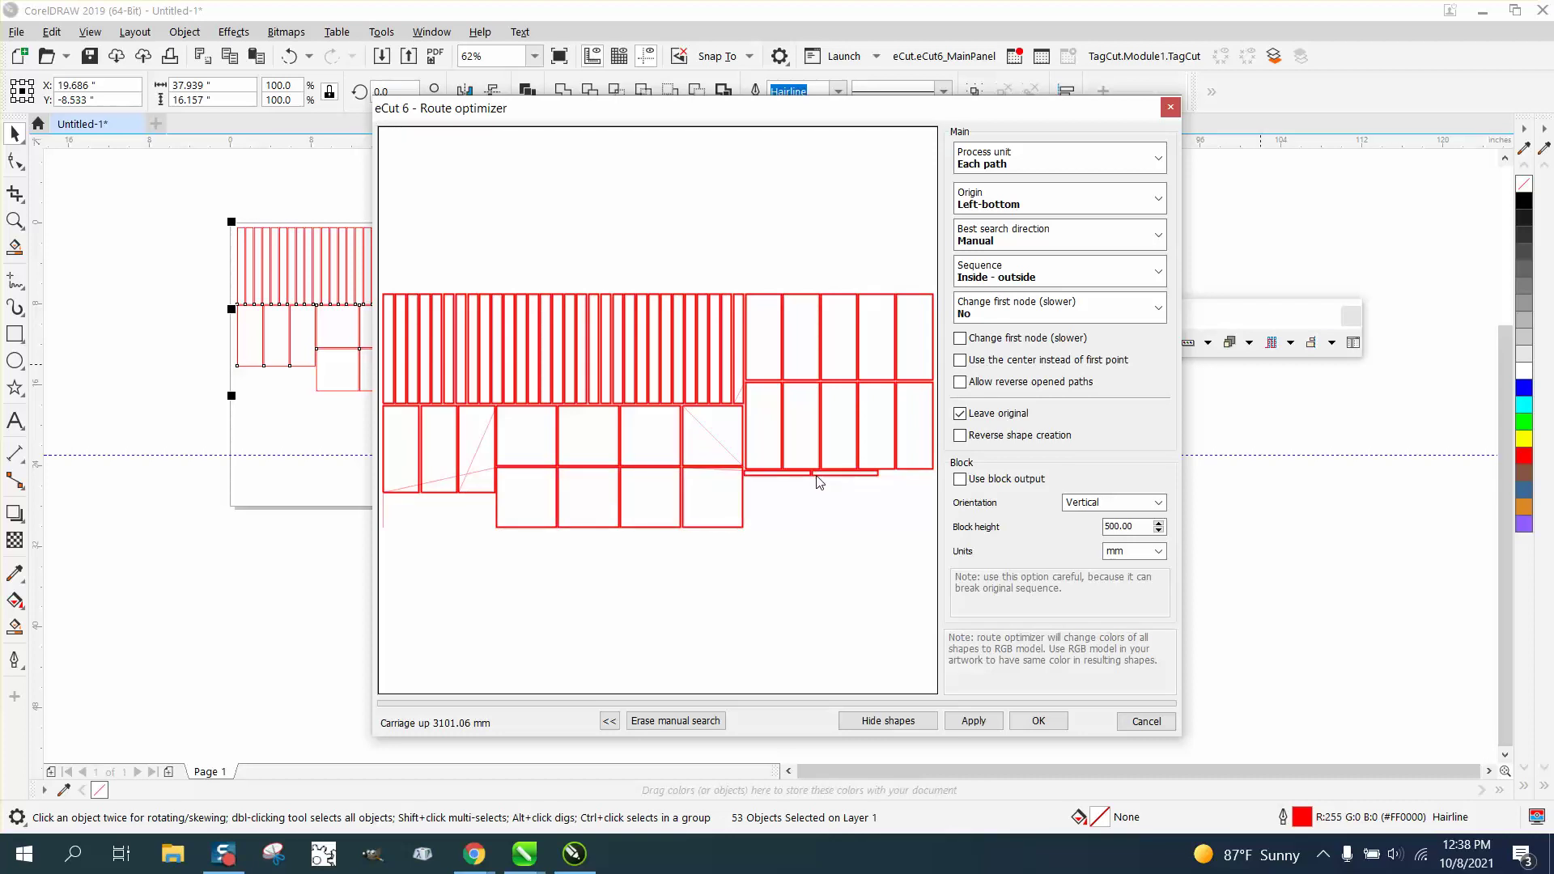
{"action": "left_click", "coordinate": [975, 721]}
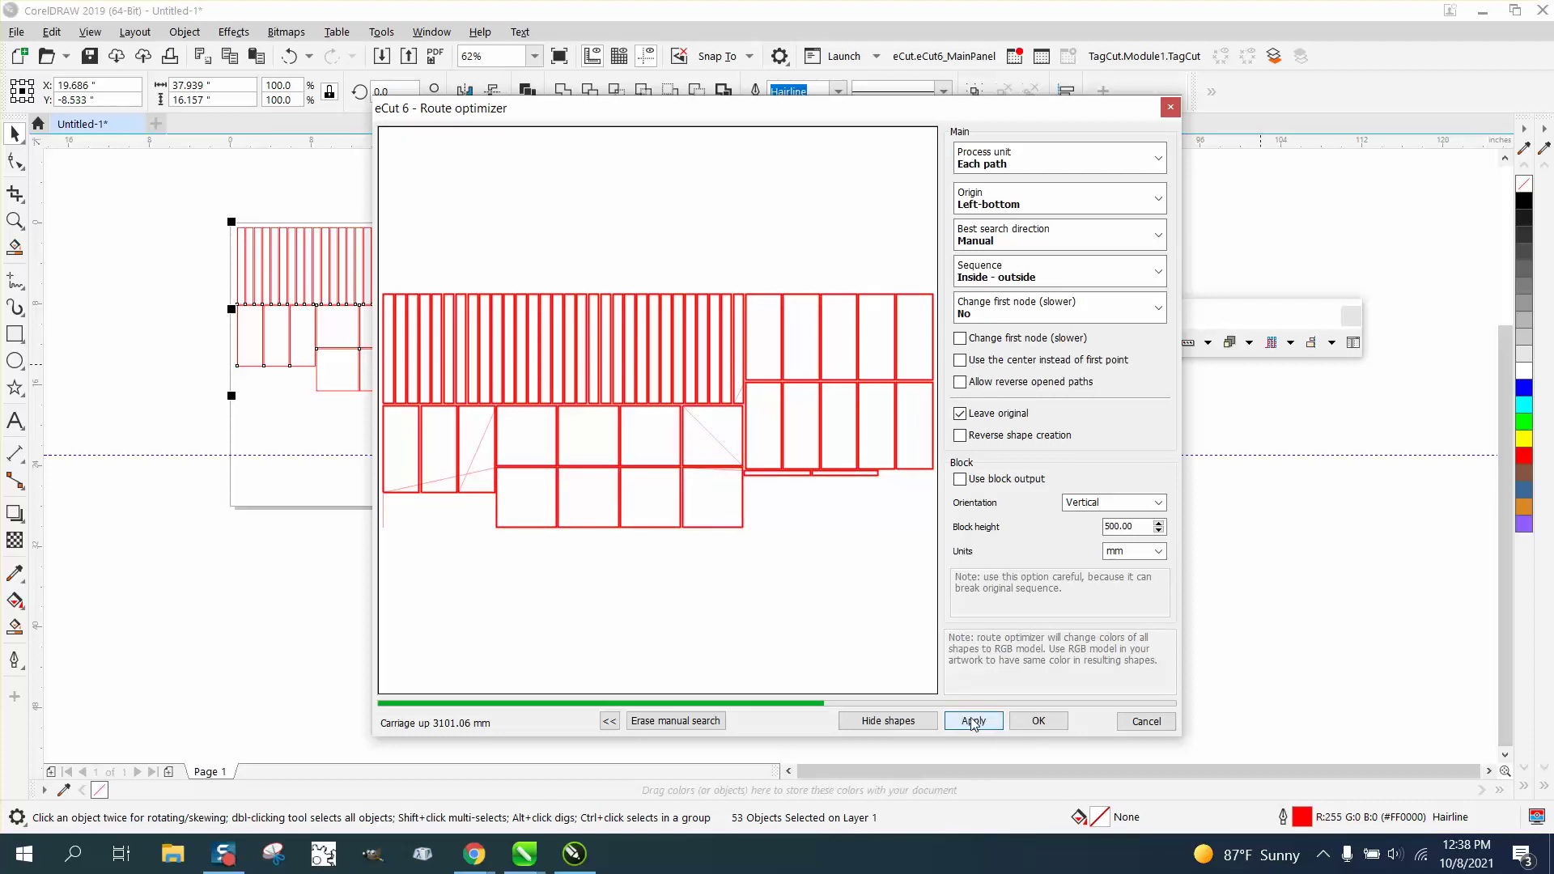
{"action": "left_click", "coordinate": [1039, 723]}
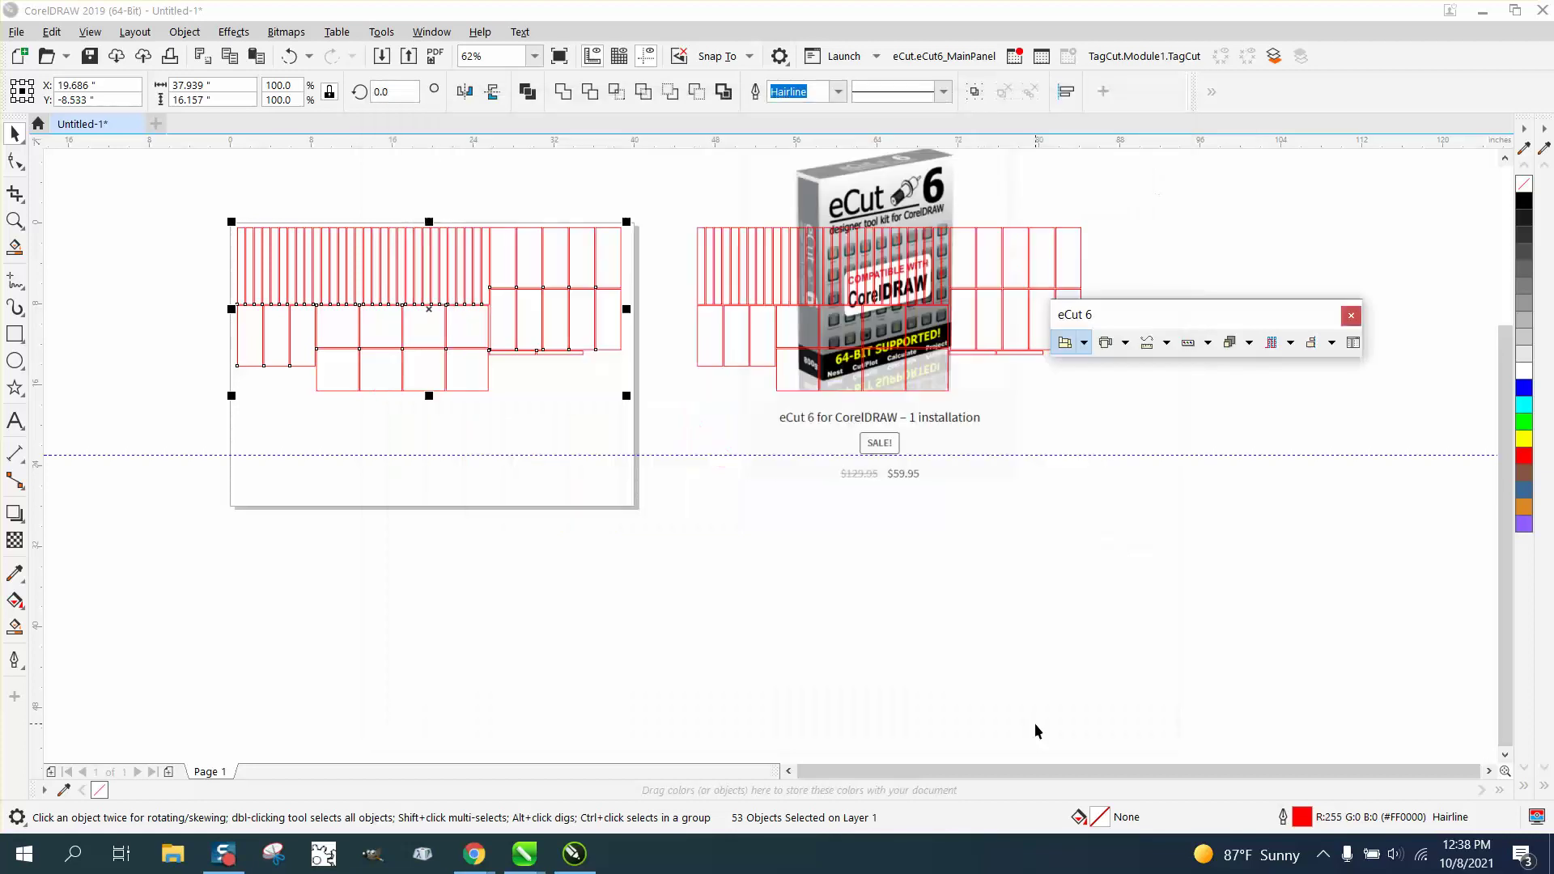
- Move the optimized copy onto the page and delete the original rectangle group
{"action": "mouse_move", "coordinate": [887, 309]}
{"action": "left_mouse_down"}
{"action": "mouse_move", "coordinate": [452, 492]}
{"action": "mouse_move", "coordinate": [438, 480]}
{"action": "left_mouse_up"}
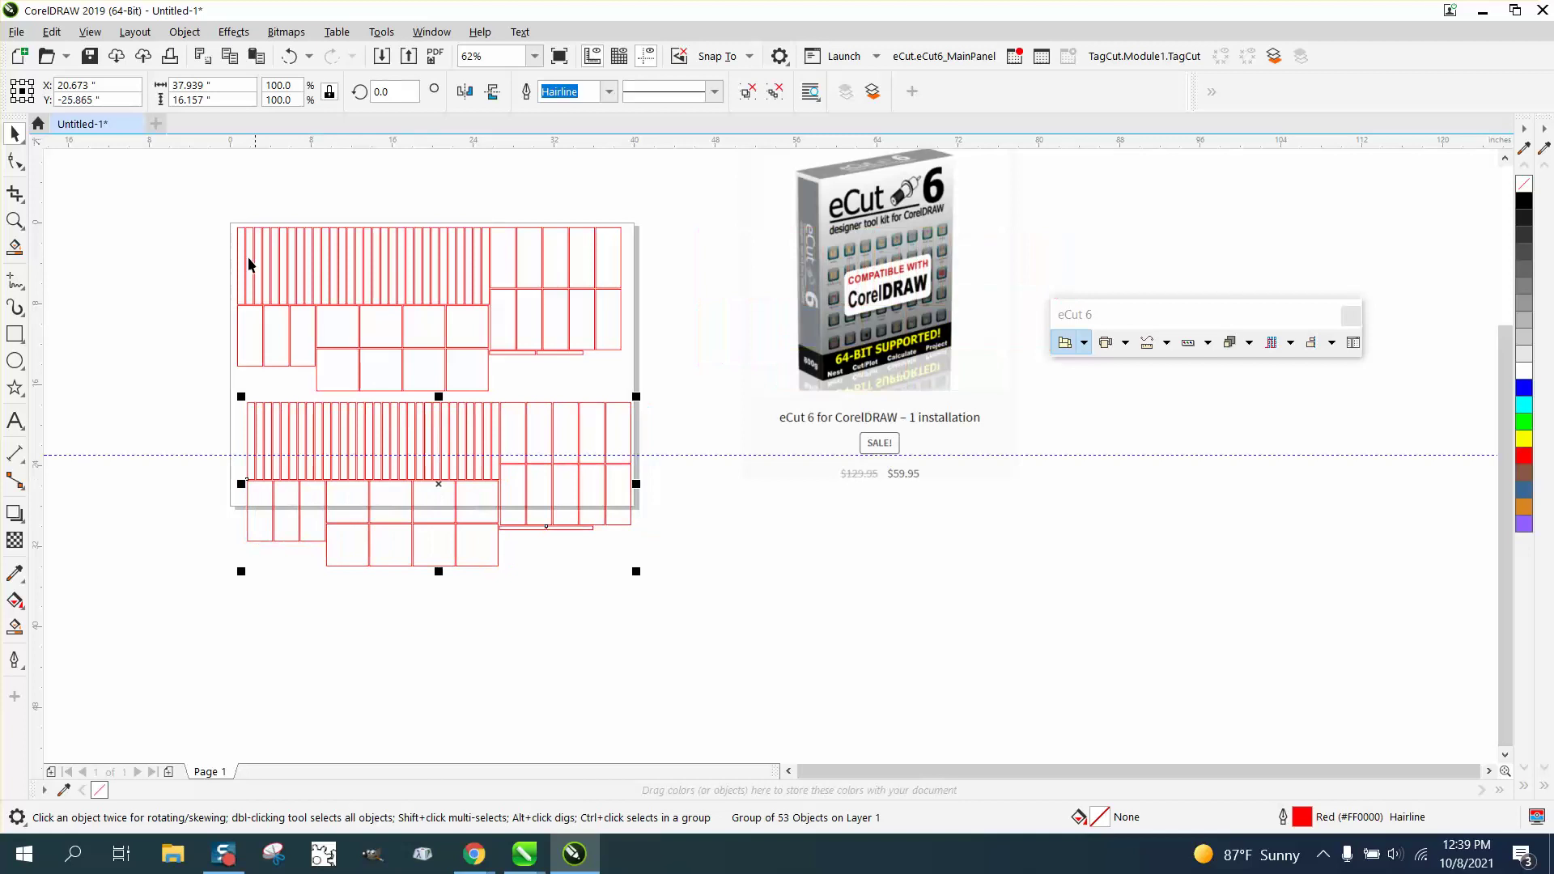
{"action": "left_click_drag", "start_coordinate": [685, 396], "coordinate": [686, 396]}
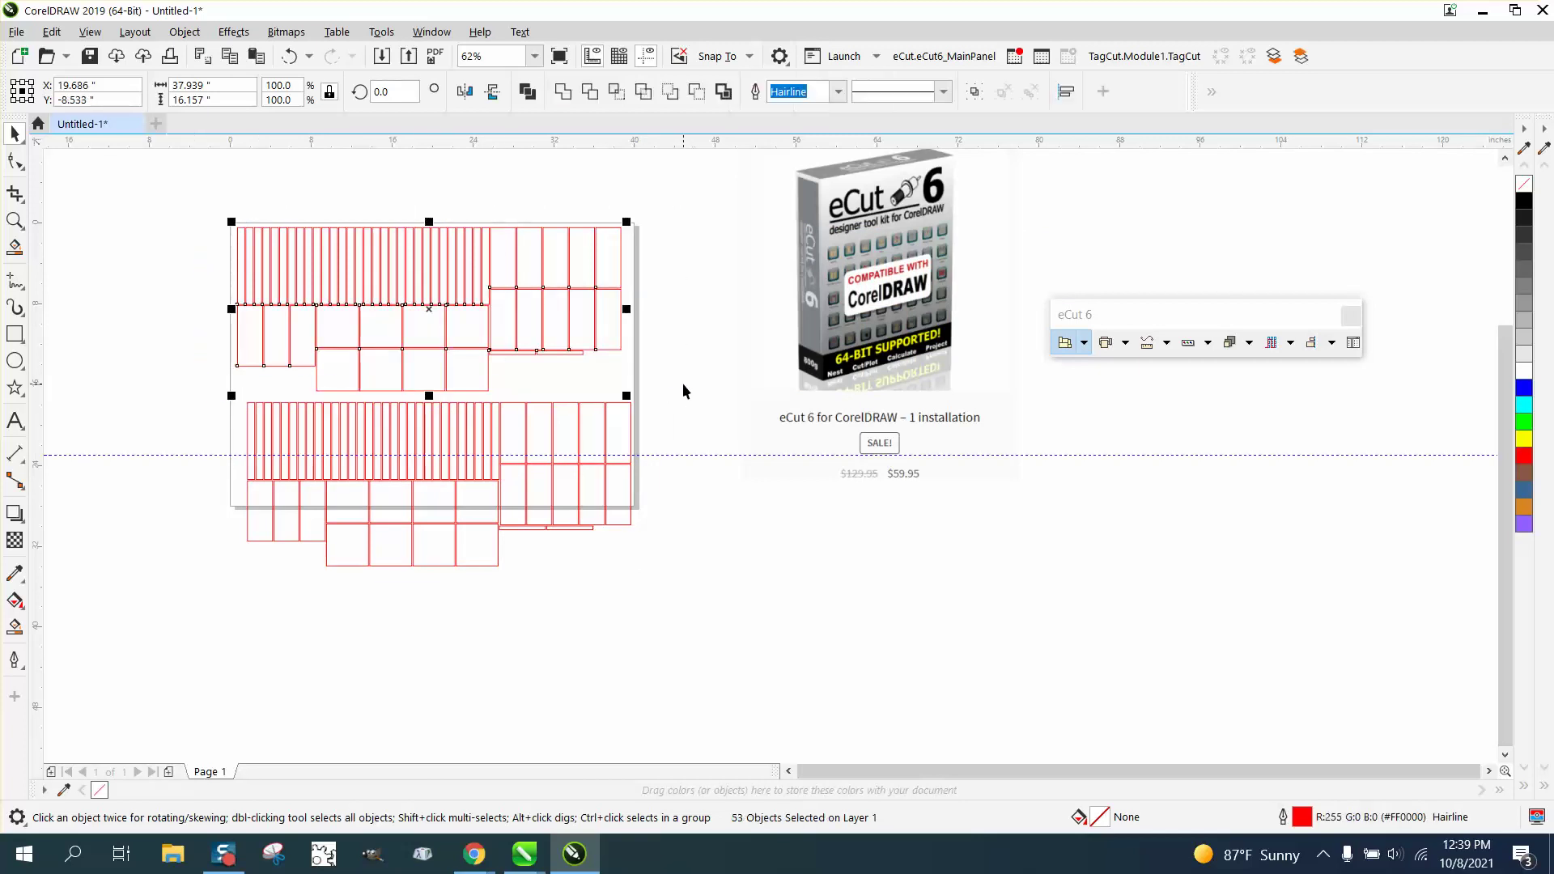
{"action": "key", "text": "Delete"}
- Delete the eCut product image and move the optimized rectangles to the page top
{"action": "left_click", "coordinate": [875, 267]}
{"action": "key", "text": "Delete"}
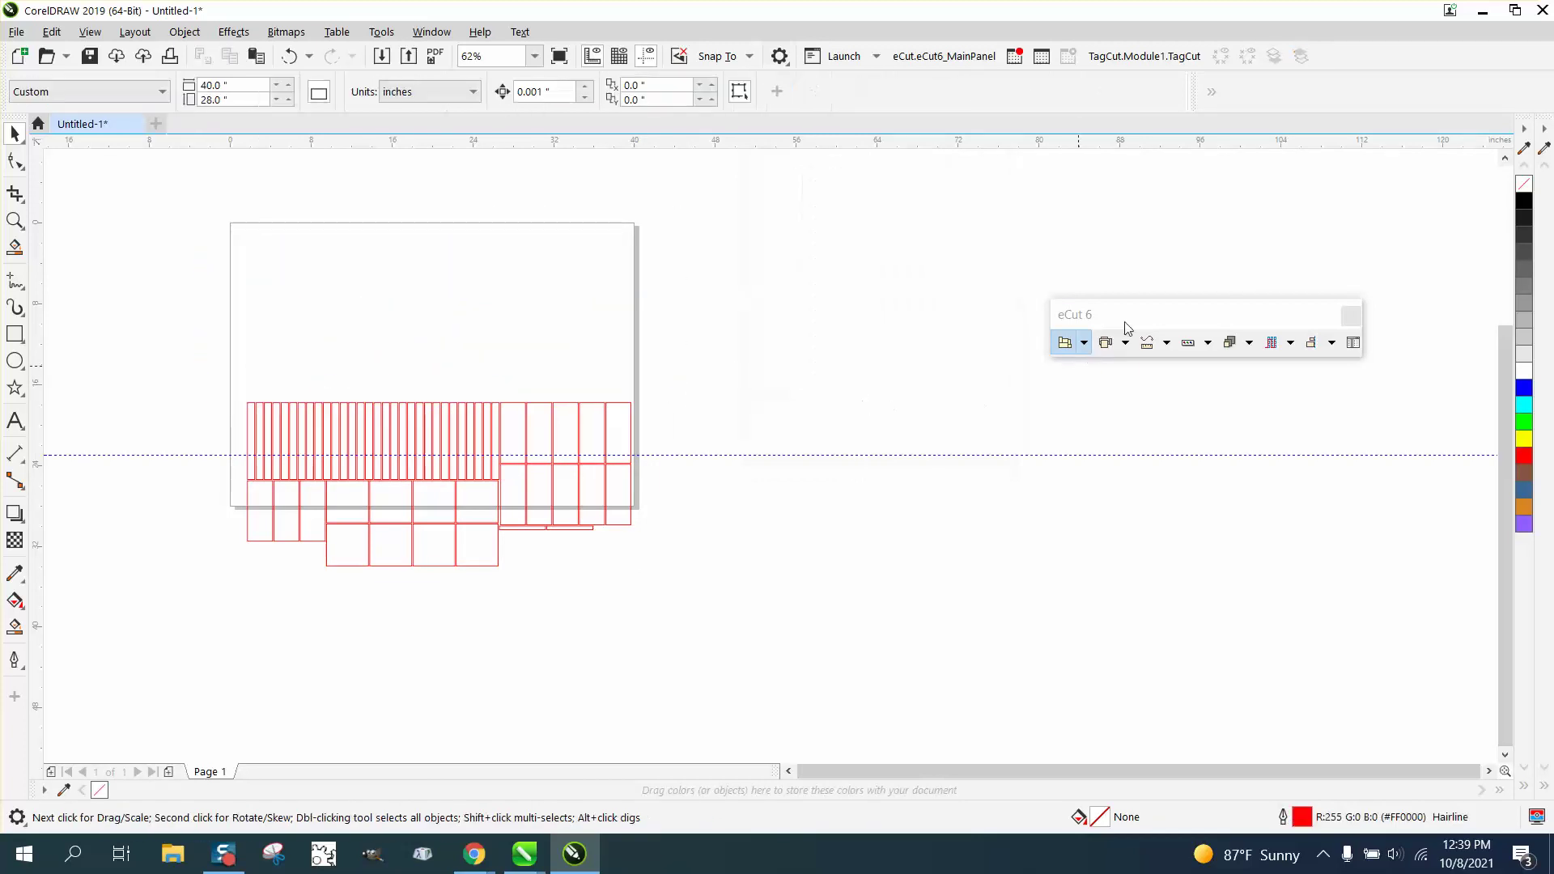
{"action": "scroll", "coordinate": [777, 365], "scroll_direction": "down", "scroll_amount": 2}
{"action": "scroll", "coordinate": [777, 366], "scroll_direction": "down", "scroll_amount": 2}
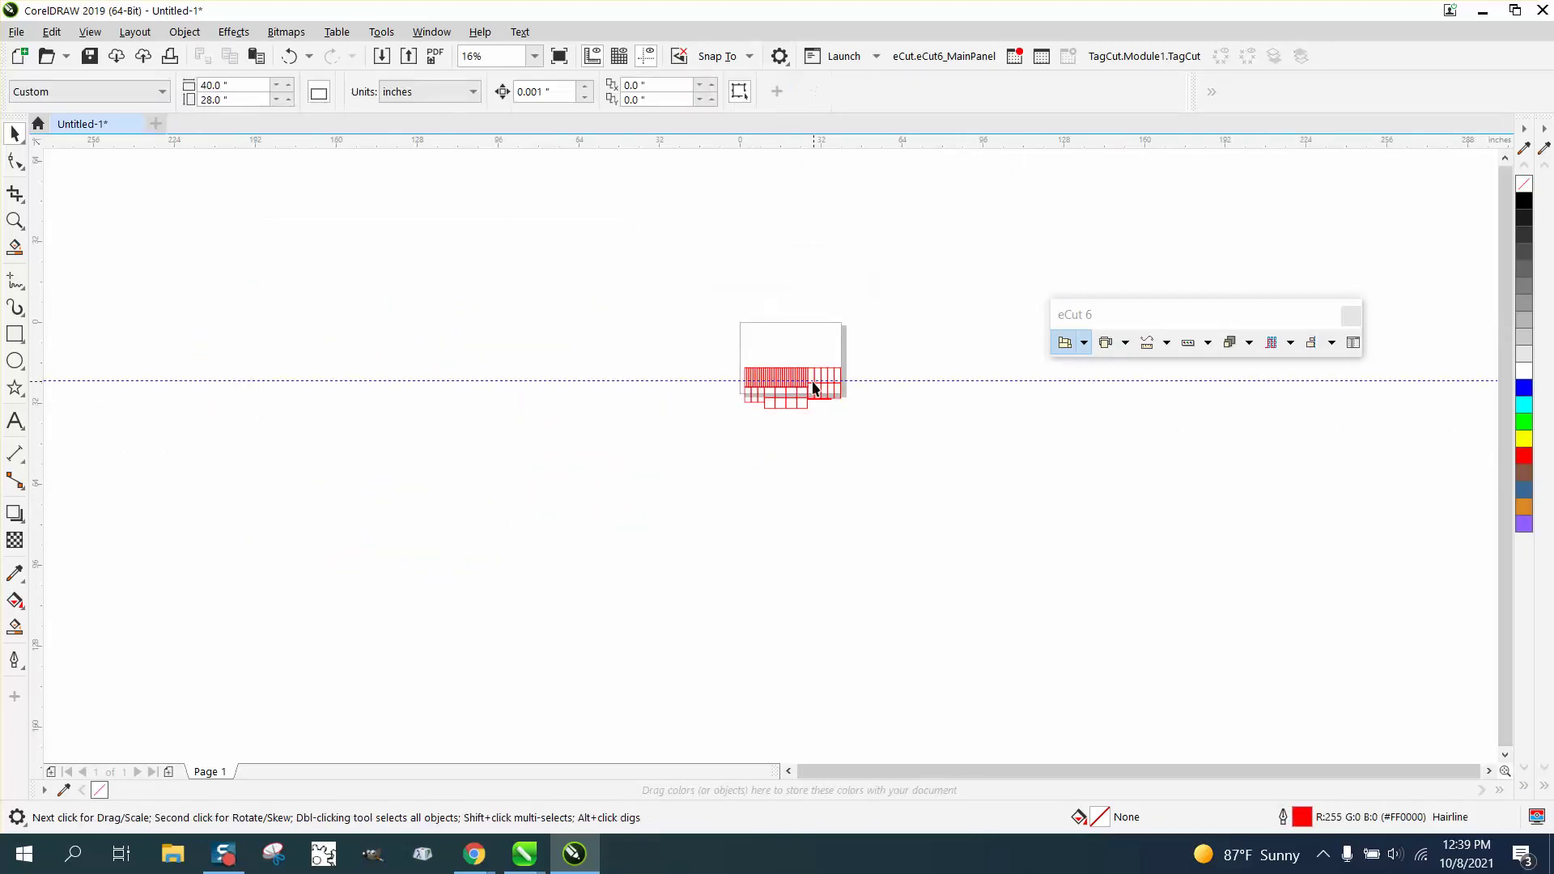
{"action": "mouse_move", "coordinate": [846, 389]}
{"action": "left_mouse_down"}
{"action": "mouse_move", "coordinate": [796, 348]}
{"action": "mouse_move", "coordinate": [913, 392]}
{"action": "left_mouse_up"}
{"action": "left_click", "coordinate": [16, 221]}
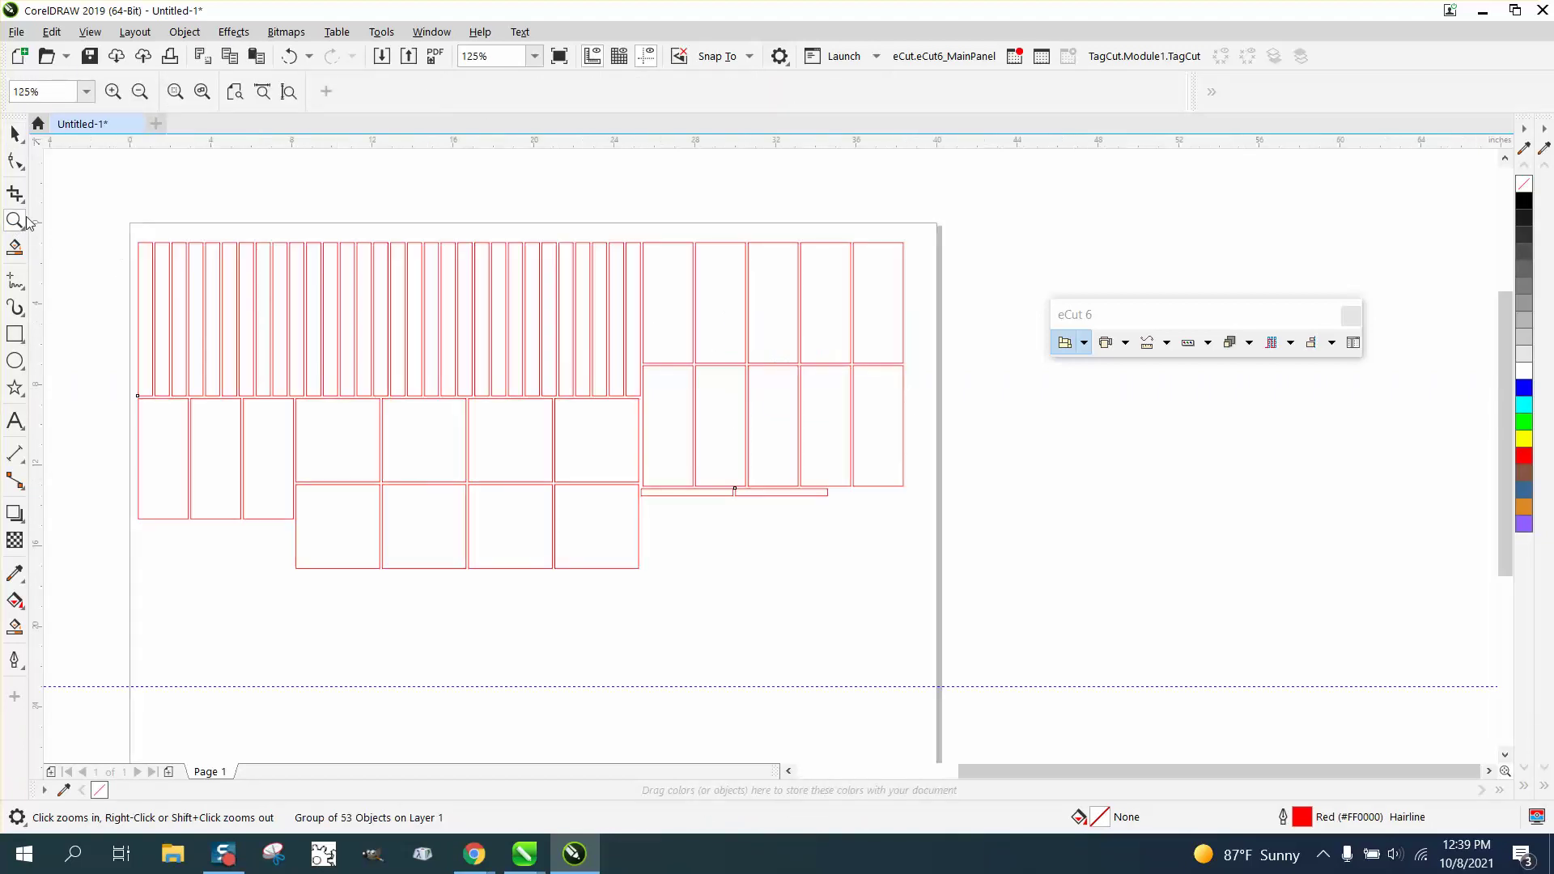
- Ungroup the optimized group into 53 separate rectangles
{"action": "left_click", "coordinate": [16, 136]}
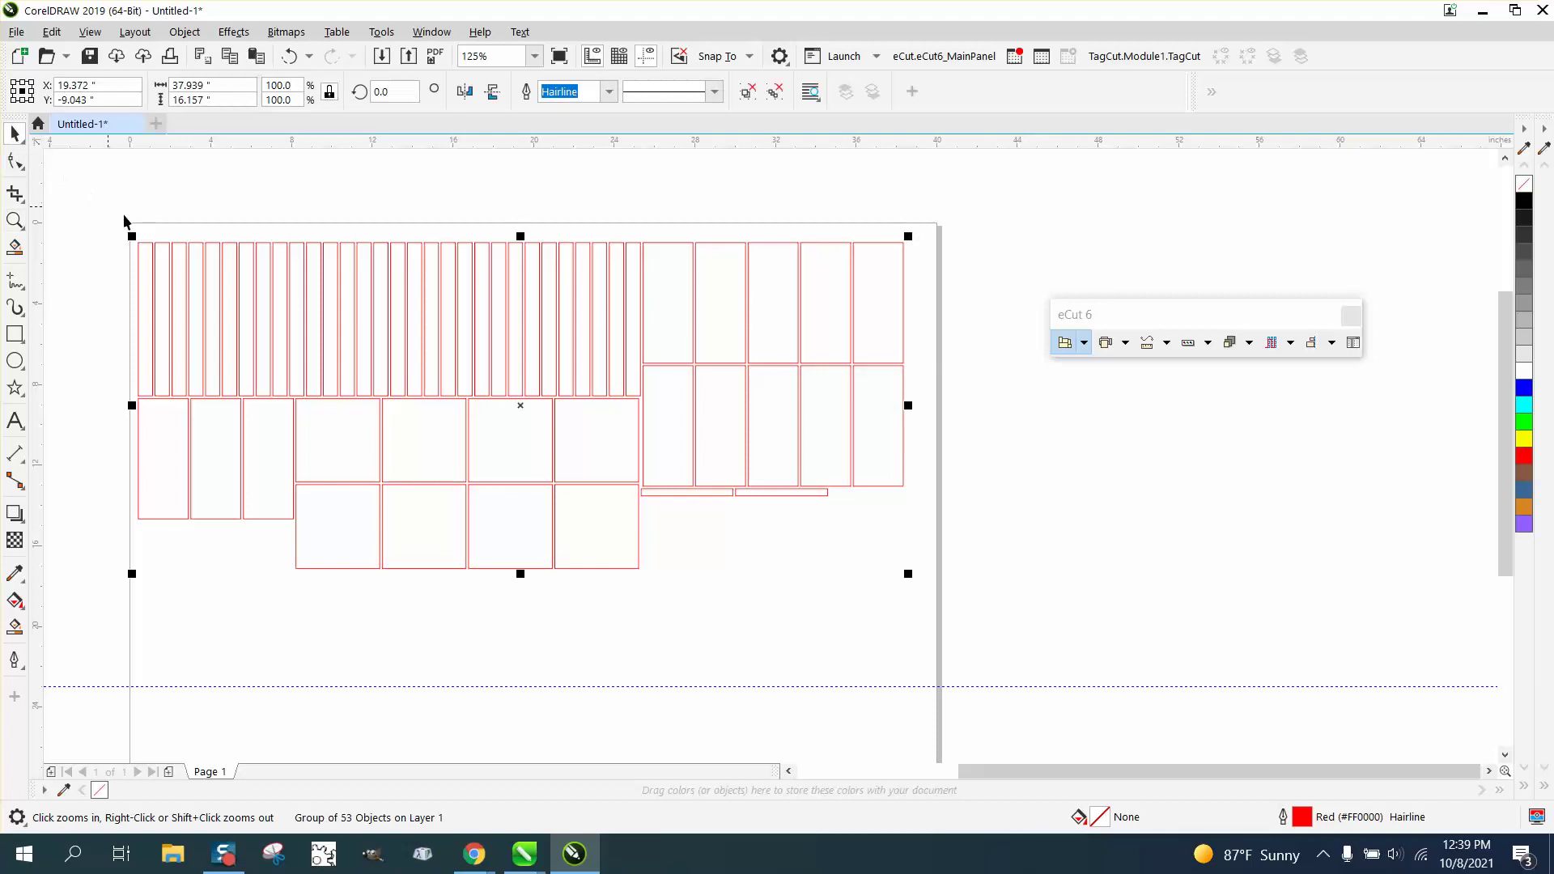
{"action": "left_click", "coordinate": [185, 32]}
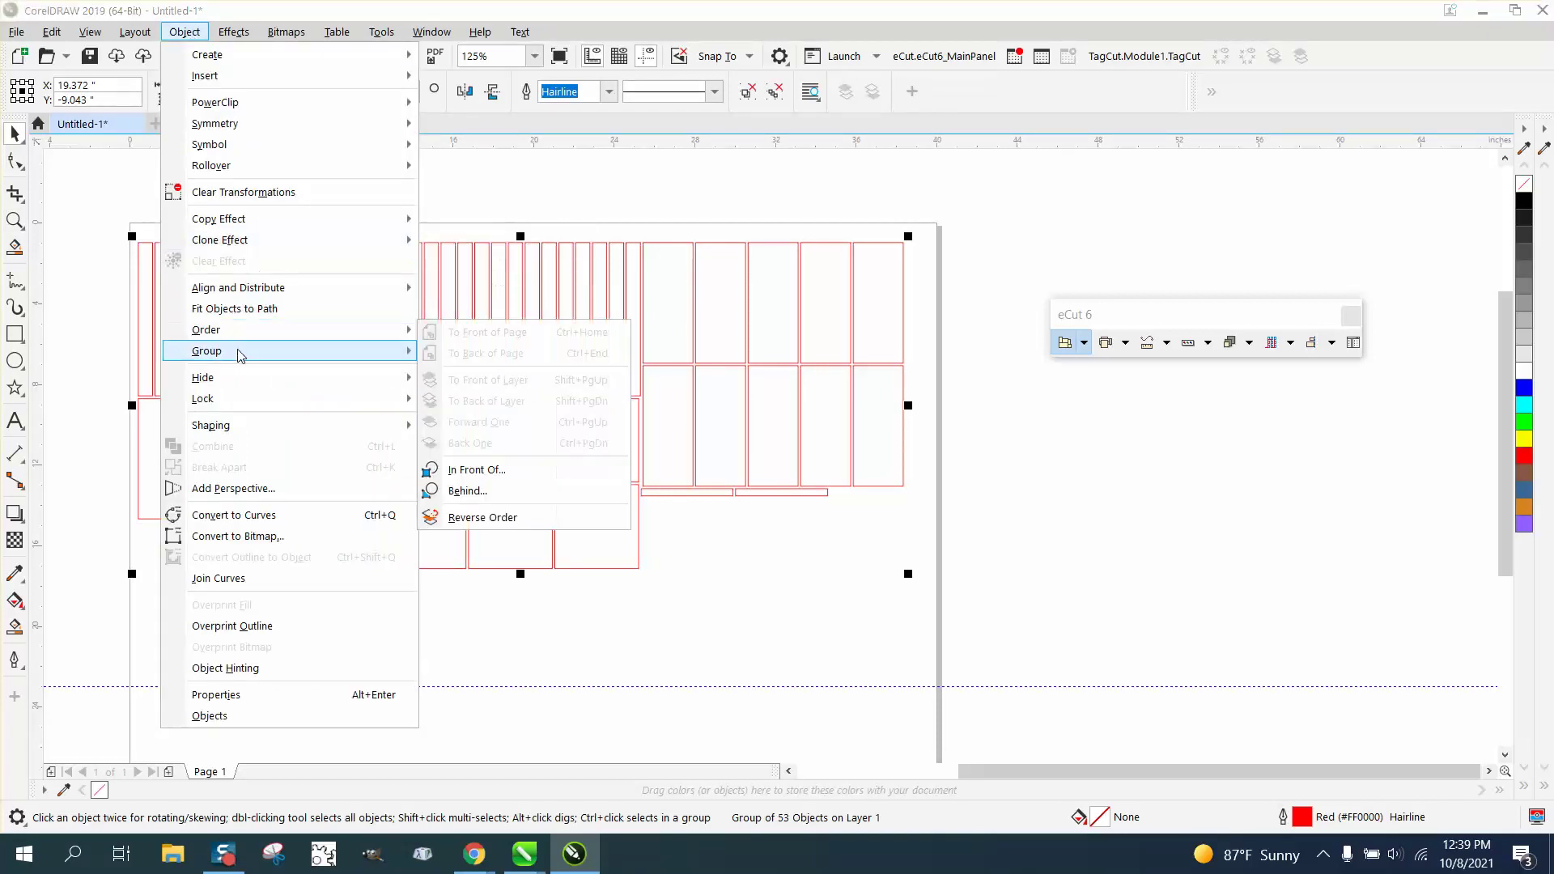
{"action": "mouse_move", "coordinate": [207, 351]}
{"action": "left_click", "coordinate": [467, 374]}
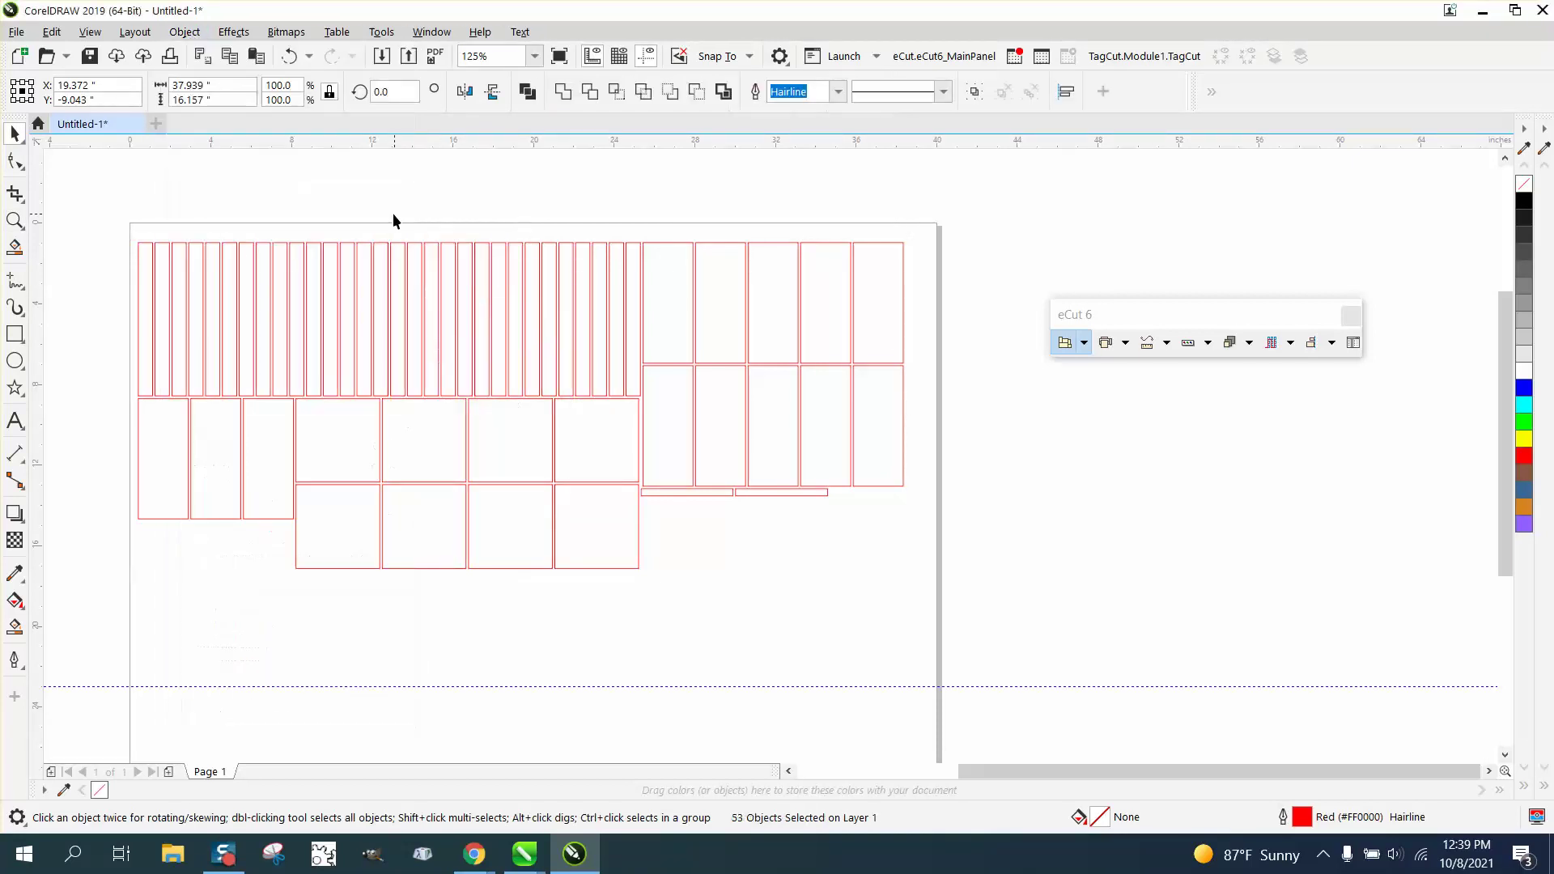
- Select the thin horizontal strip and Tab through the rectangles to check cutting order
{"action": "left_click", "coordinate": [151, 263]}
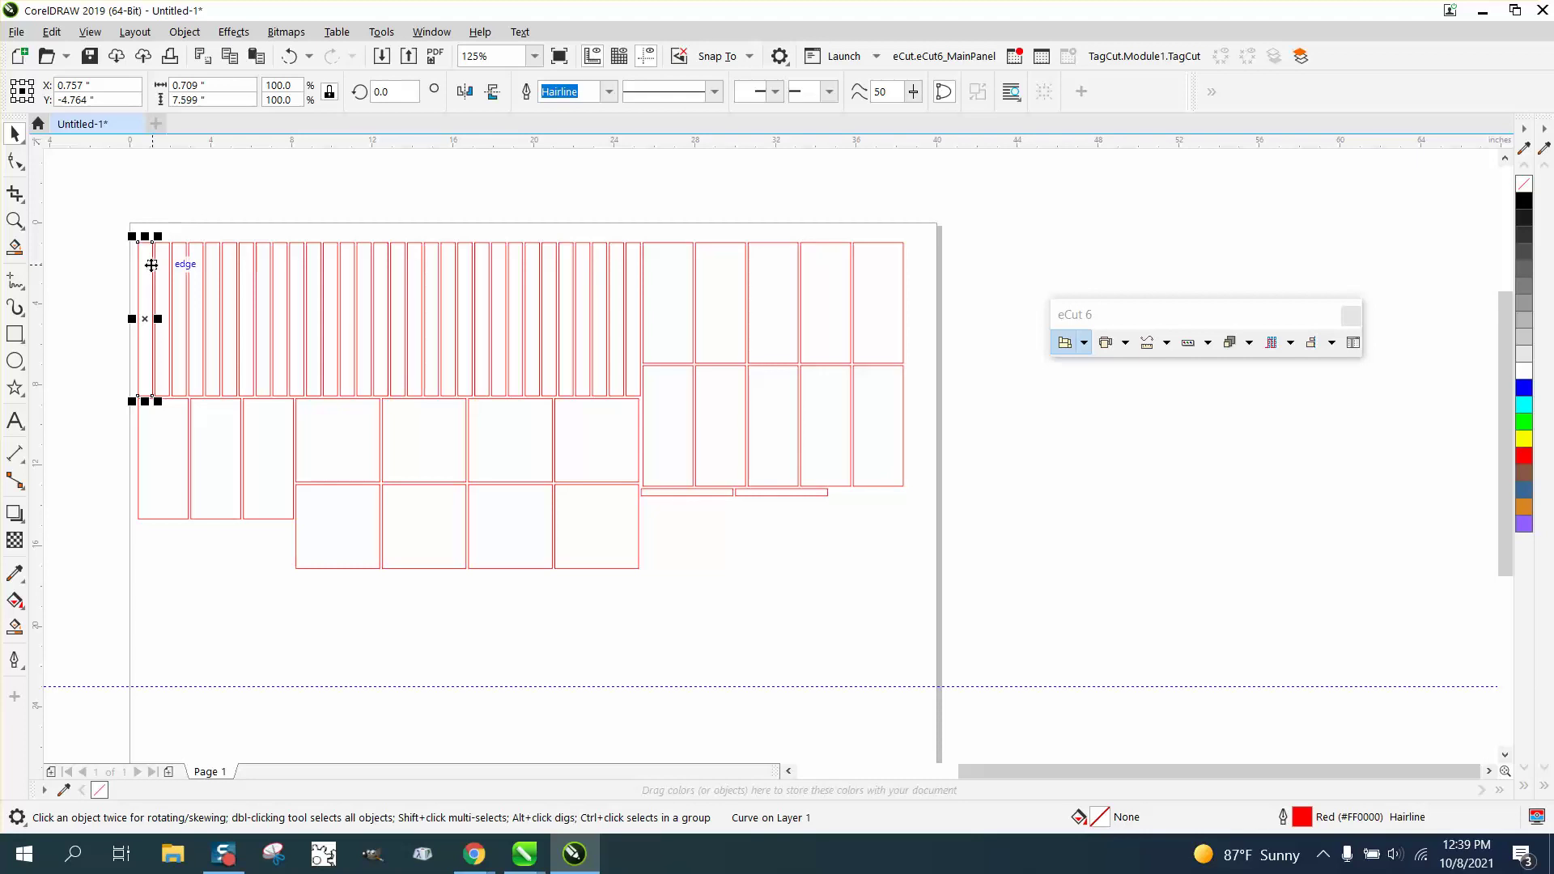
{"action": "left_click", "coordinate": [150, 267]}
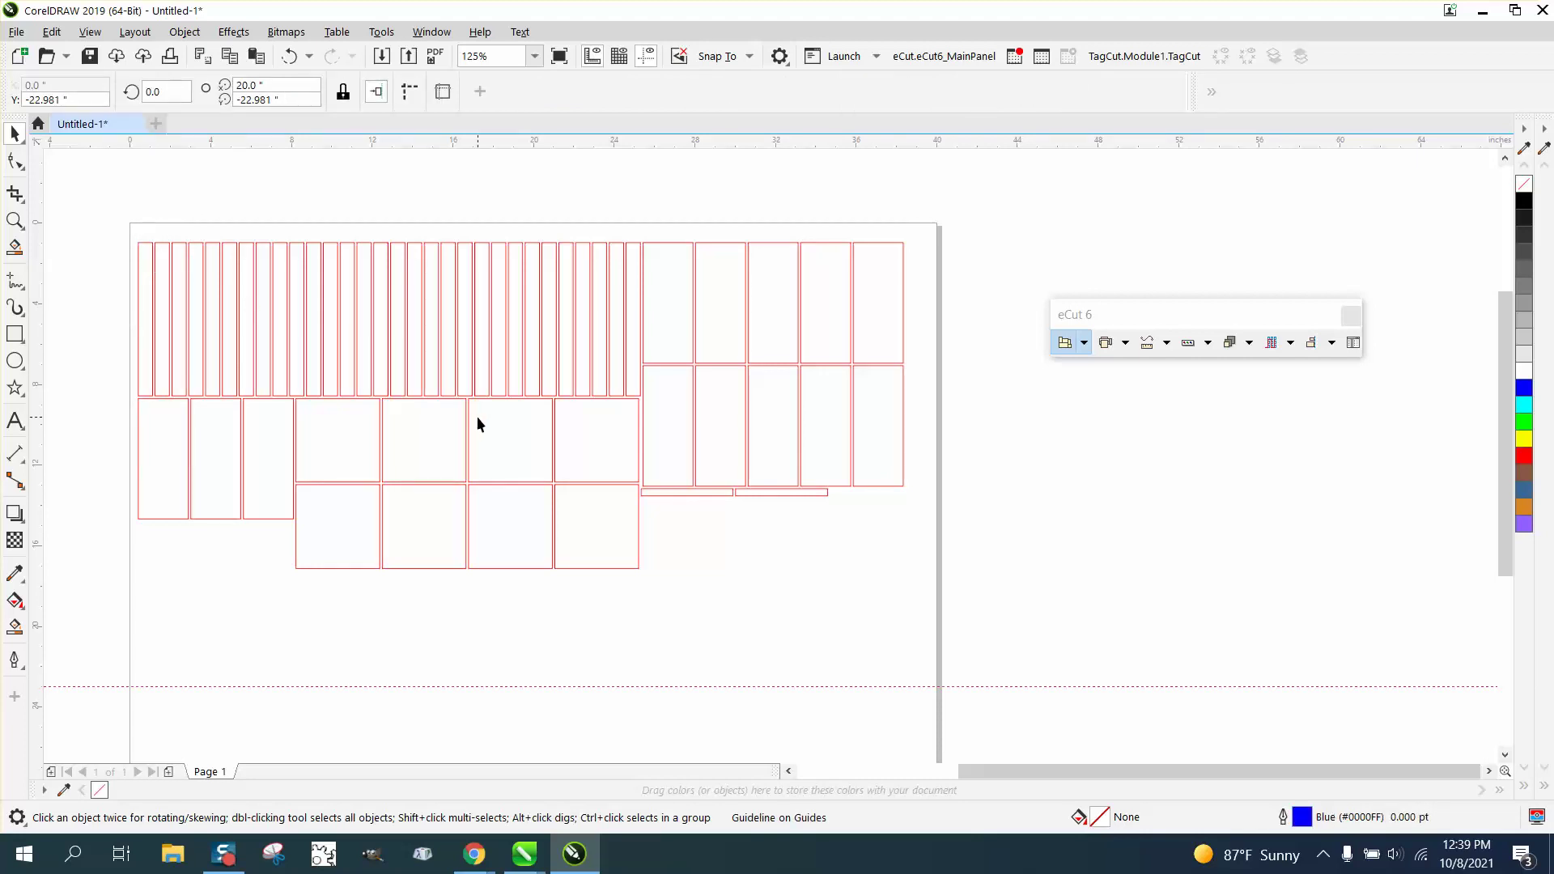
{"action": "left_click", "coordinate": [692, 490]}
{"action": "key", "text": "Left"}
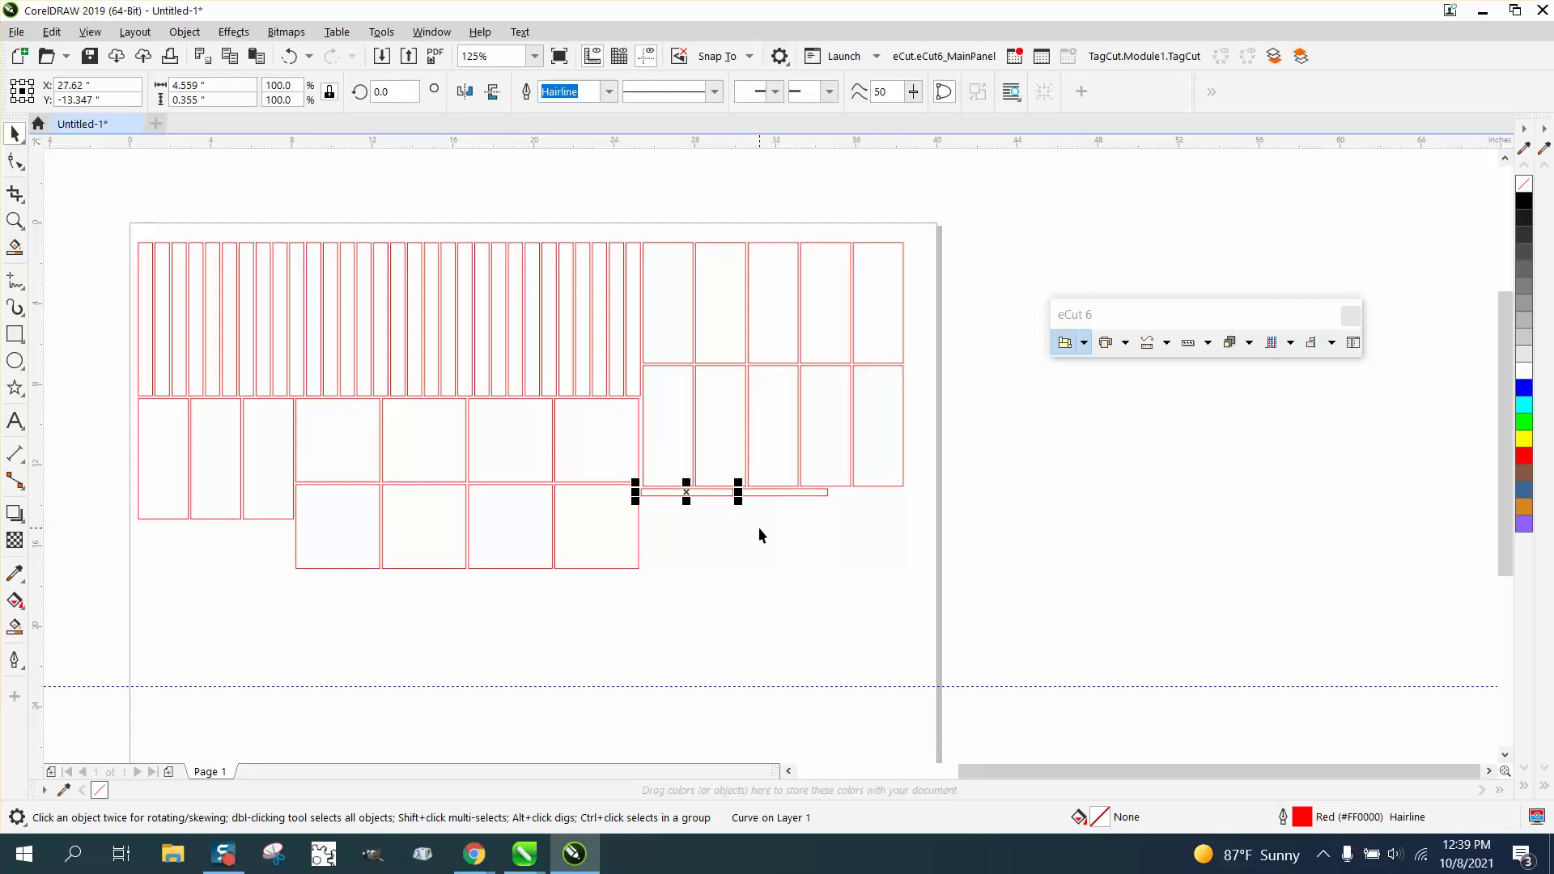
{"action": "key", "text": "Tab"}
{"action": "key", "text": "Tab"}
{"action": "key", "text": "Tab"}
{"action": "key", "text": "Tab"}
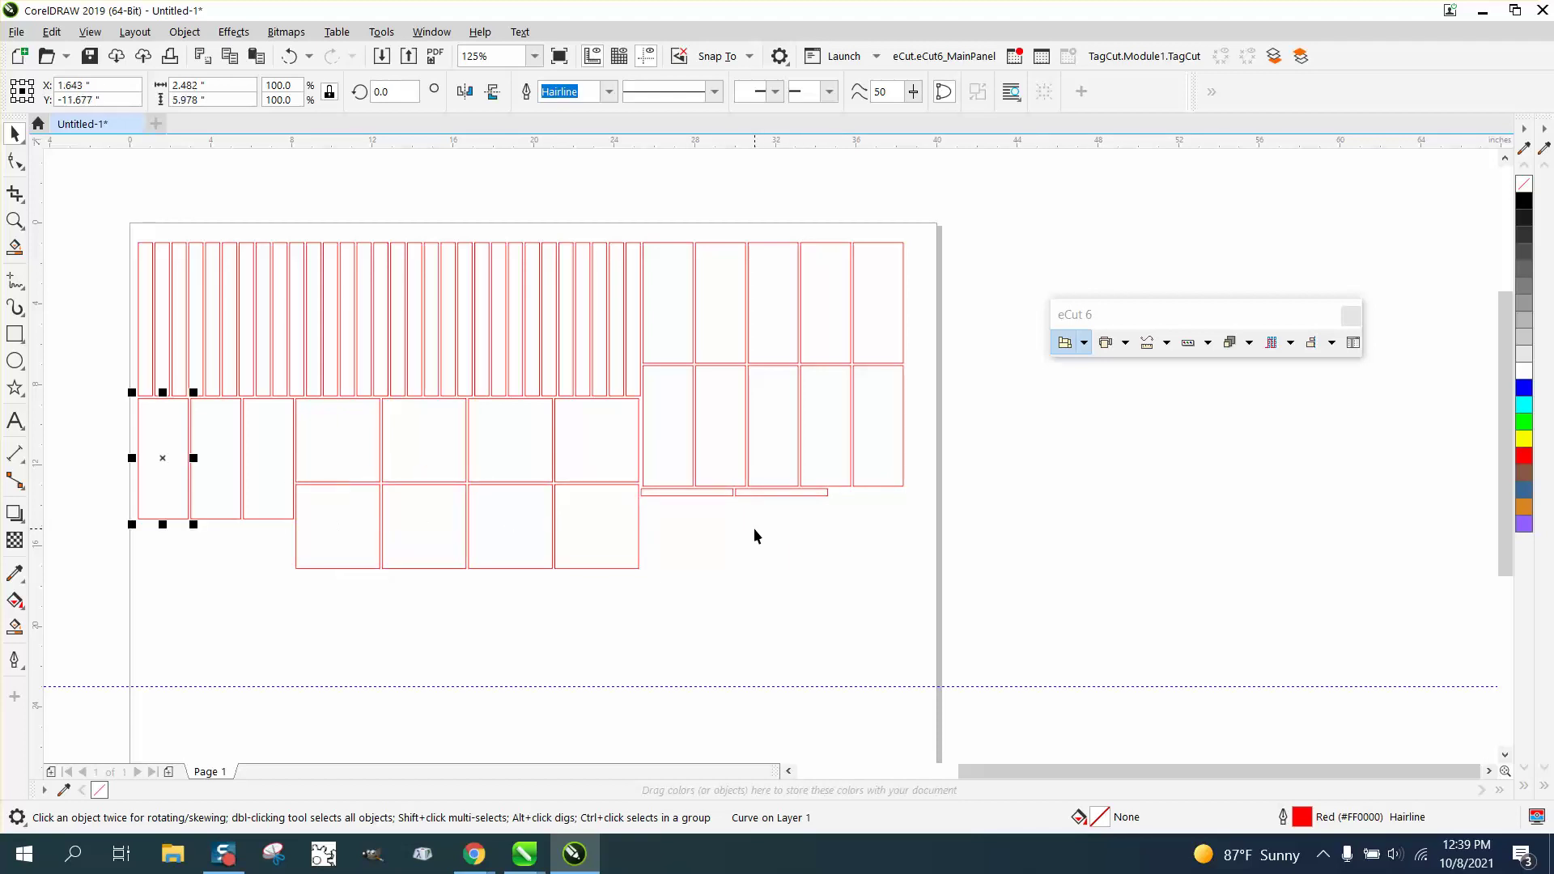
{"action": "key", "text": "Tab"}
{"action": "key", "text": "Tab"}
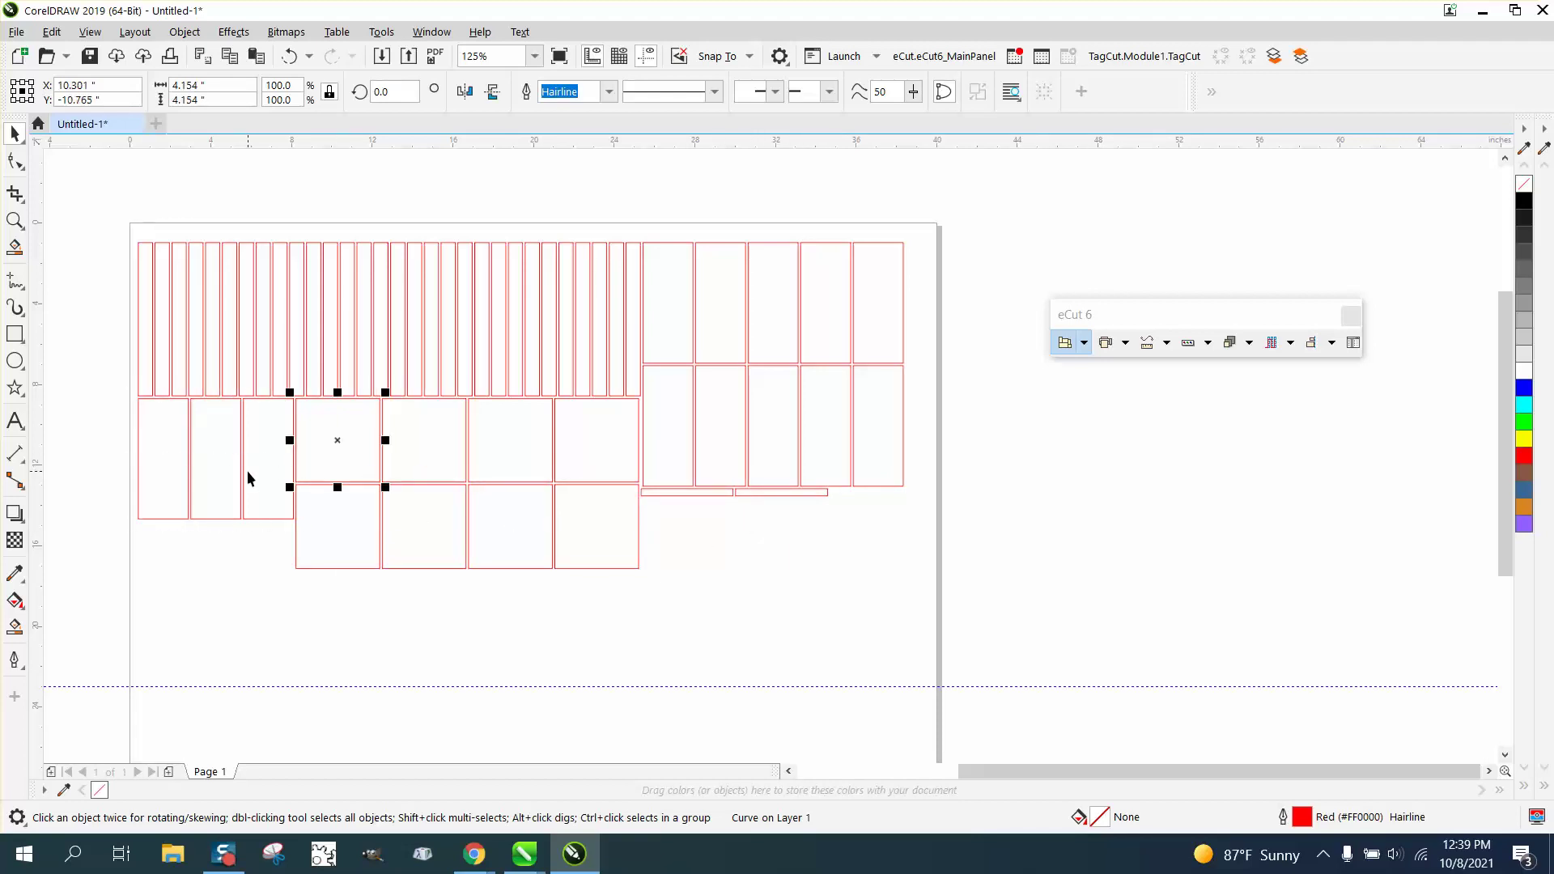
{"action": "key", "text": "Tab"}
{"action": "key", "text": "Tab"}
{"action": "key", "text": "Tab"}
{"action": "key", "text": "Tab"}
{"action": "key", "text": "Tab"}
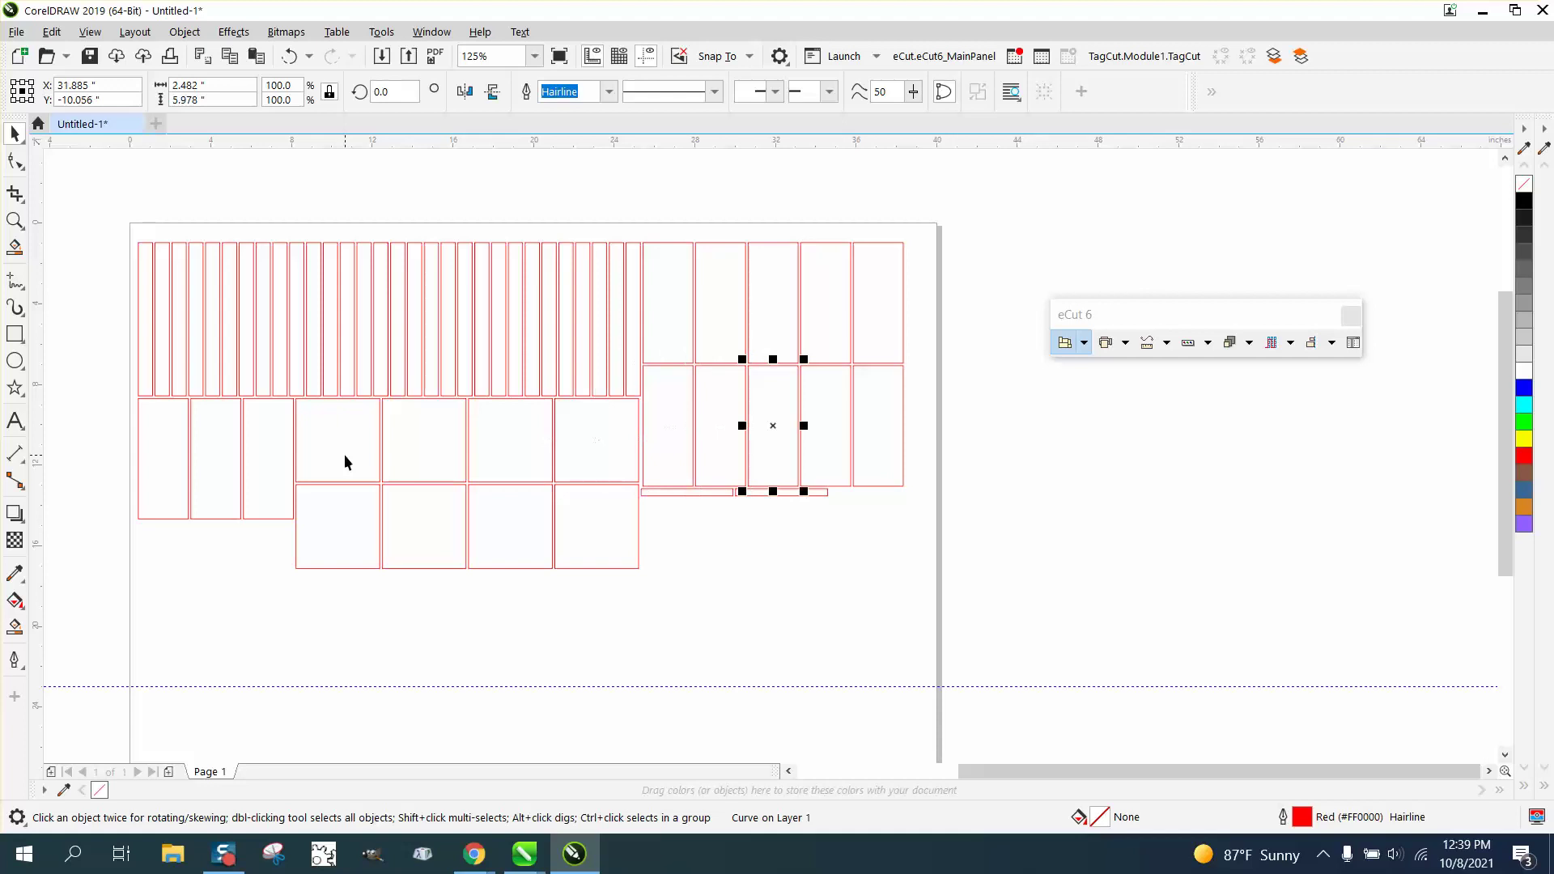
{"action": "key", "text": "Tab"}
{"action": "key", "text": "Tab"}
{"action": "key", "text": "Tab"}
{"action": "key", "text": "Tab"}
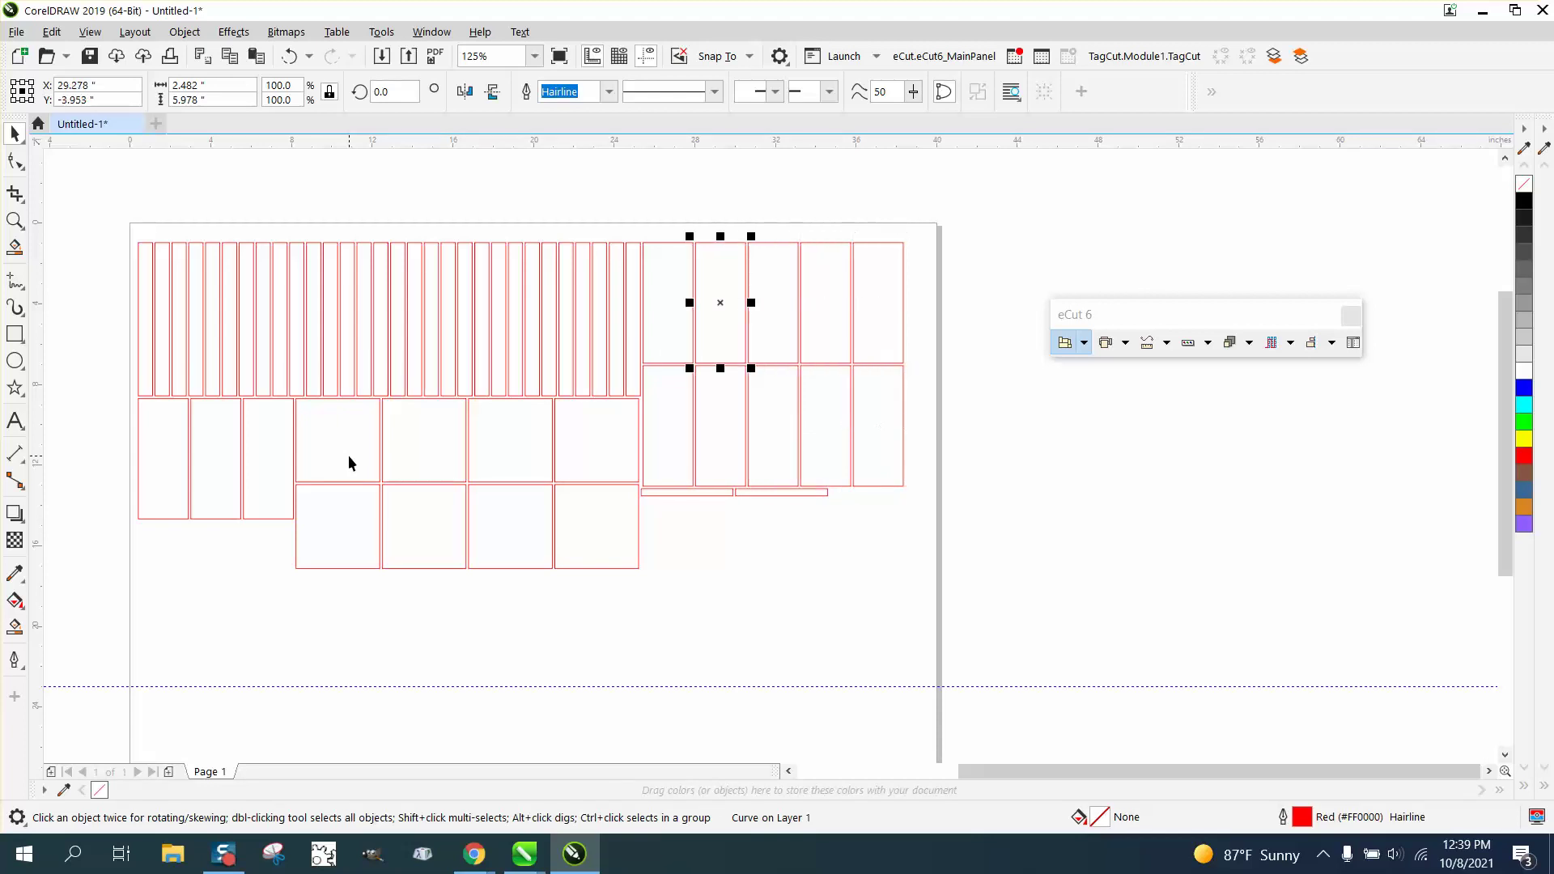
{"action": "key", "text": "Tab"}
{"action": "key", "text": "Tab"}
{"action": "key", "text": "Tab"}
{"action": "key", "text": "Tab"}
{"action": "key", "text": "Tab"}
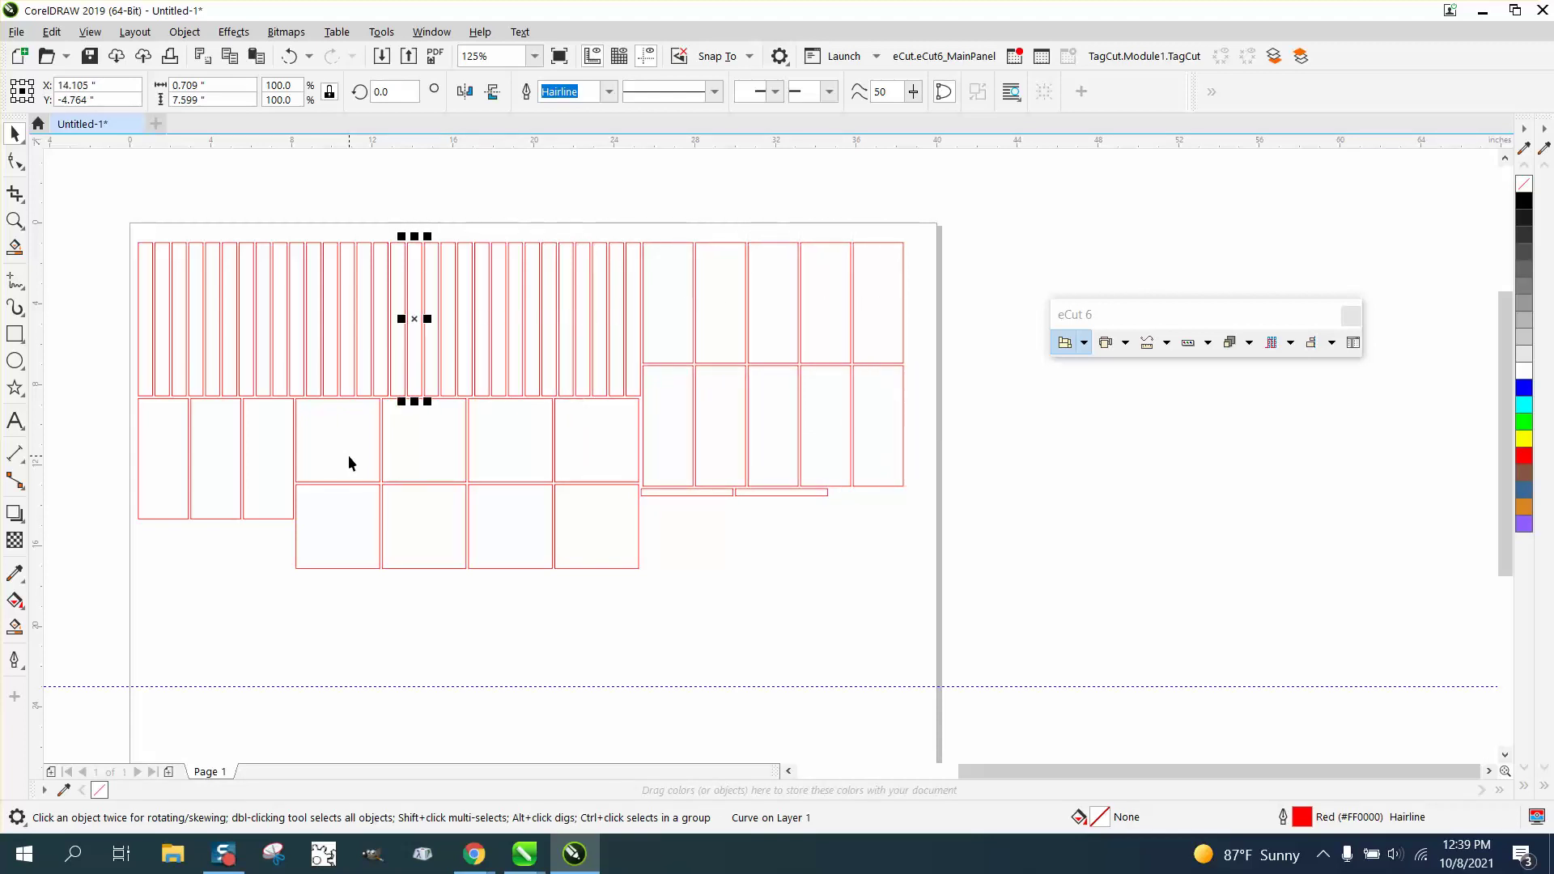
{"action": "key", "text": "Tab"}
{"action": "key", "text": "Tab"}
{"action": "key", "text": "Tab"}
{"action": "key", "text": "Tab"}
{"action": "key", "text": "Tab"}
{"action": "key", "text": "Tab"}
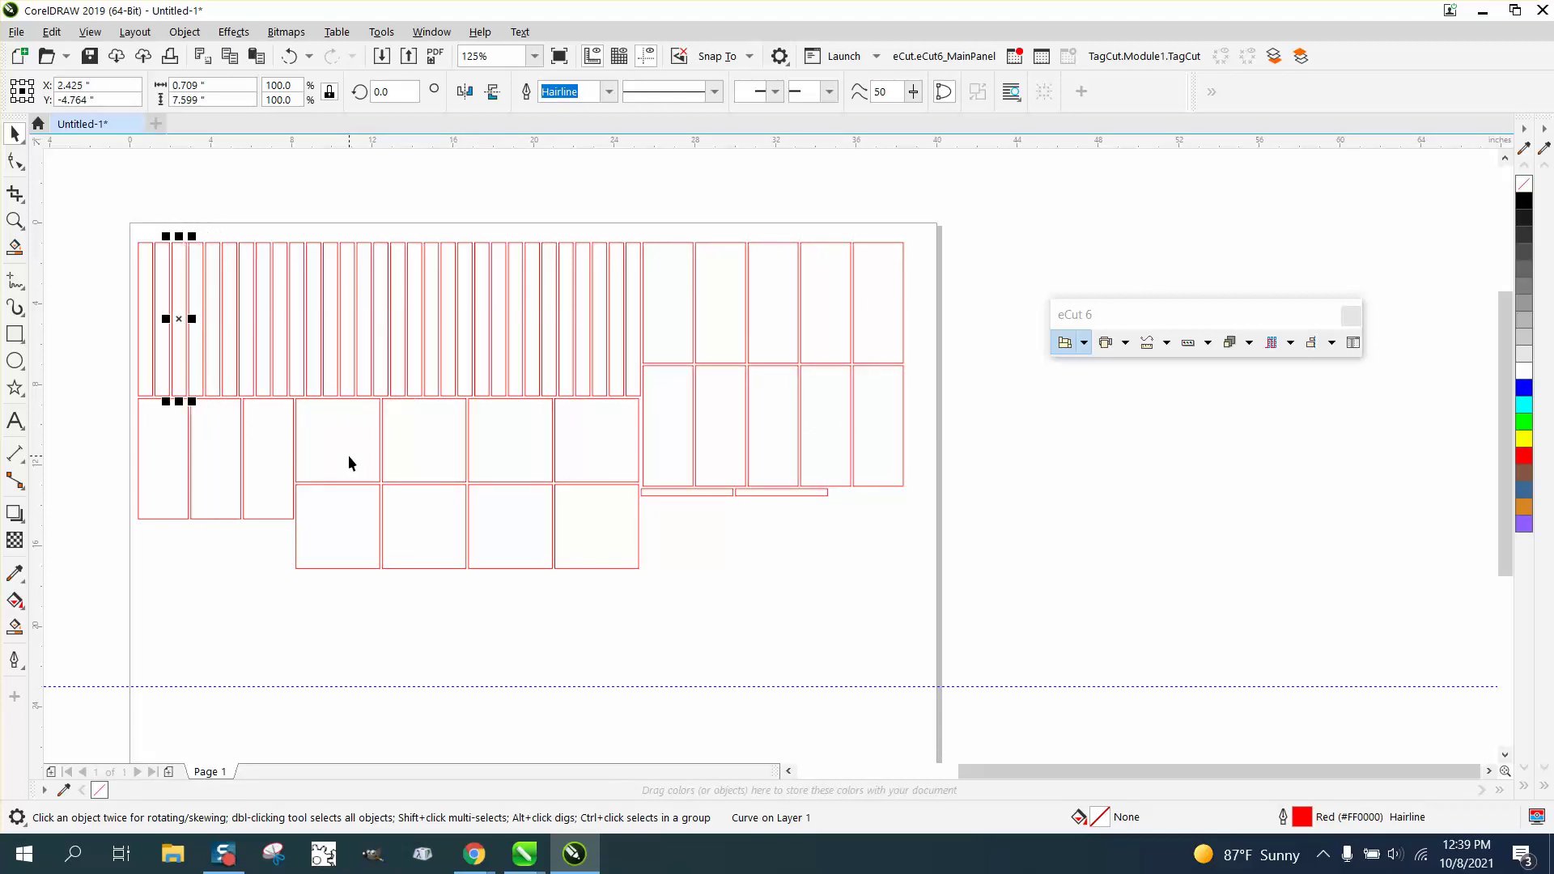
{"action": "key", "text": "Tab"}
{"action": "key", "text": "Tab"}
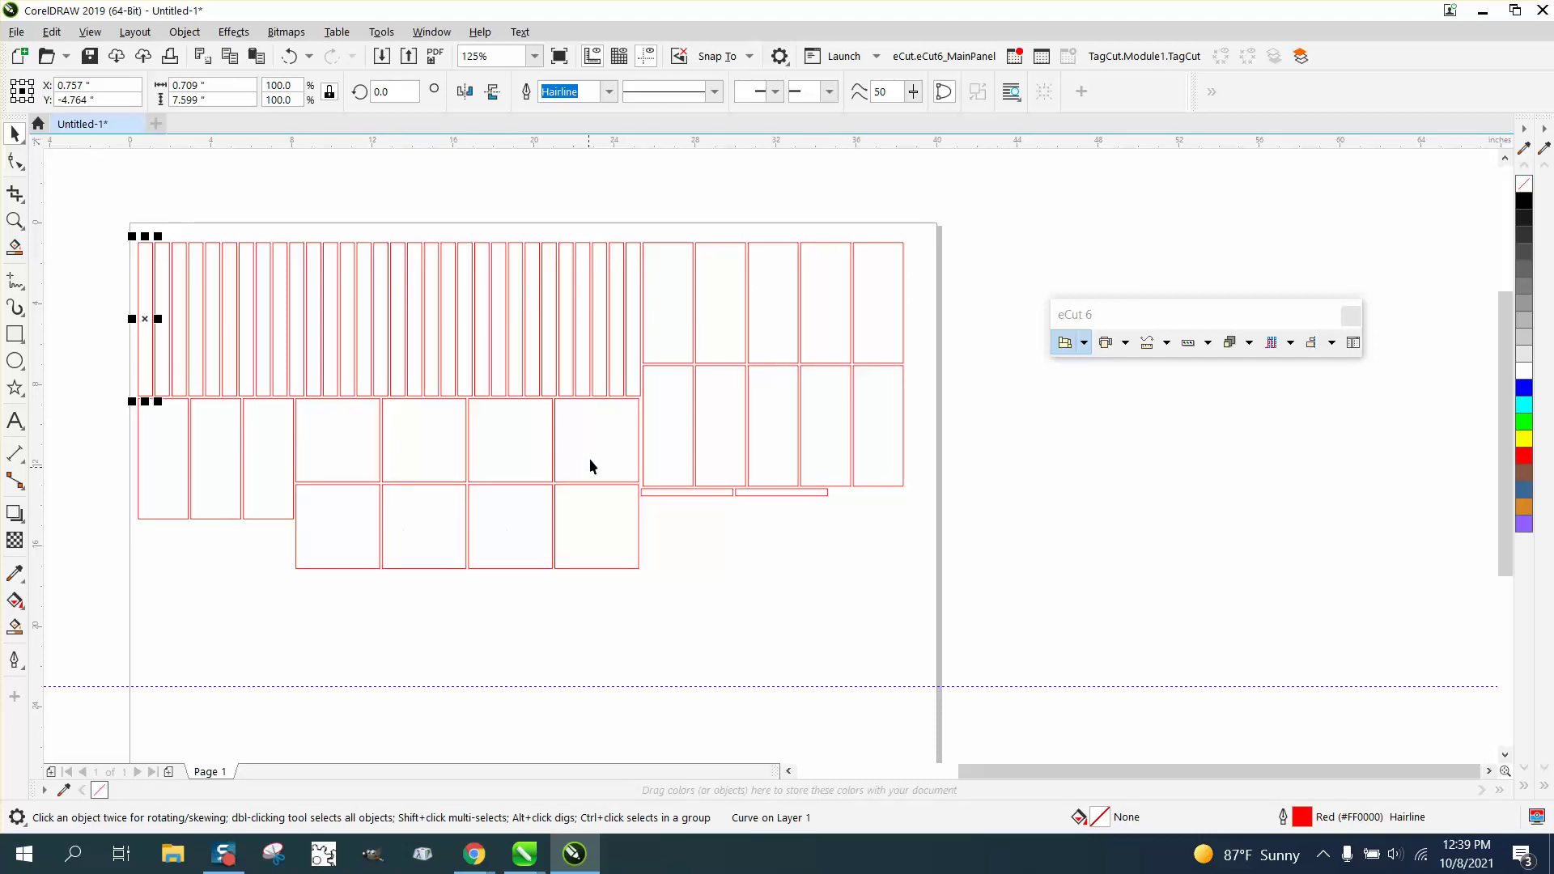
{"action": "scroll", "coordinate": [988, 424], "scroll_direction": "down", "scroll_amount": 1}
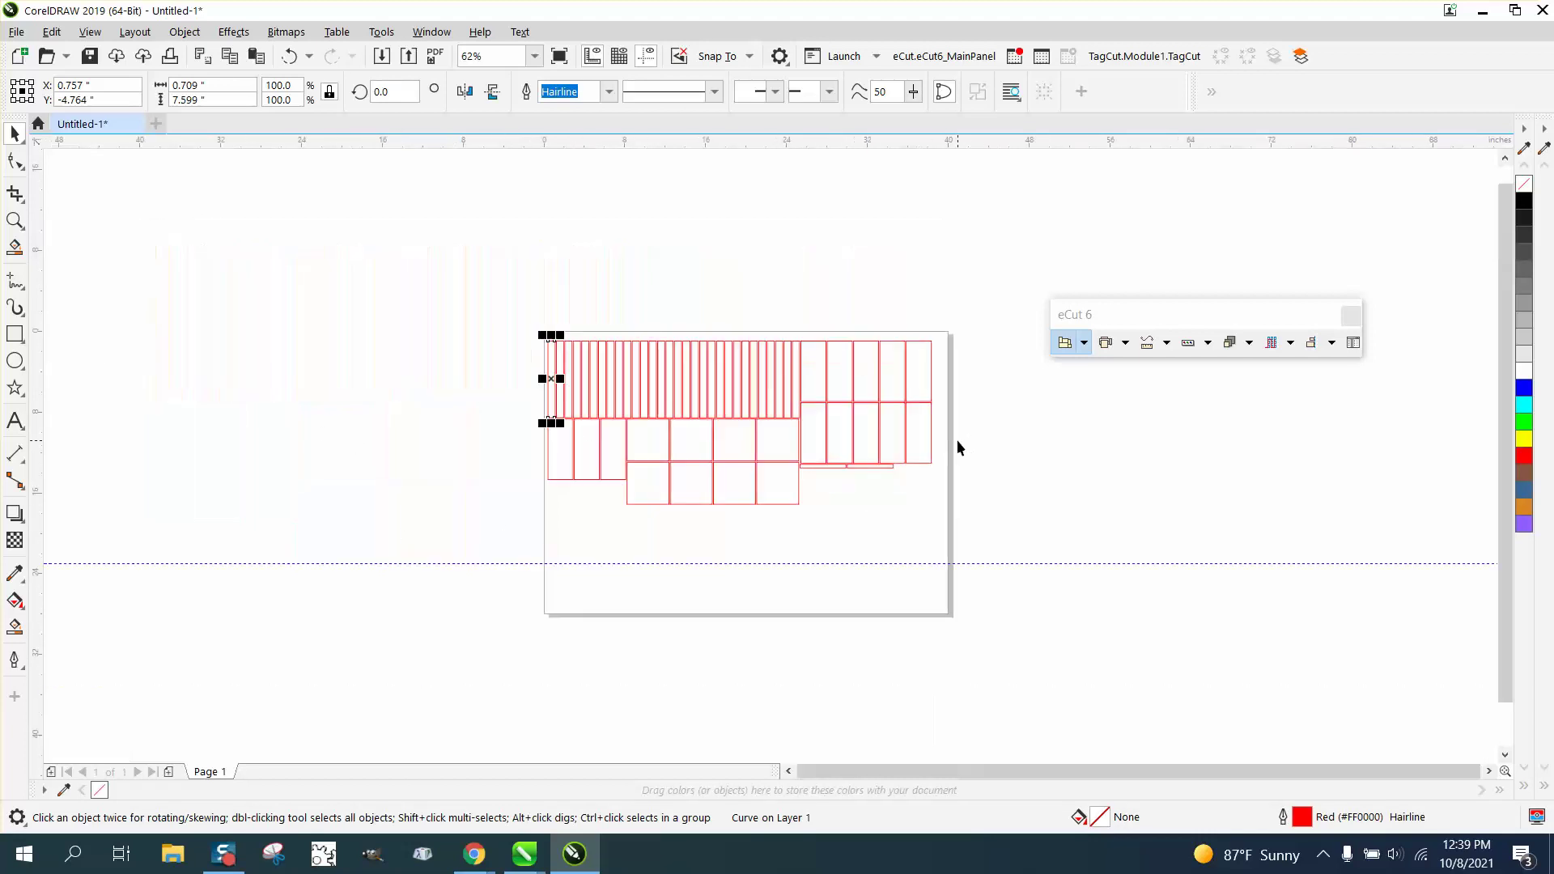
- Undo twice to restore the eCut image, zoom on the MacroMonster banner, close the eCut toolbar
{"action": "left_click", "coordinate": [292, 57]}
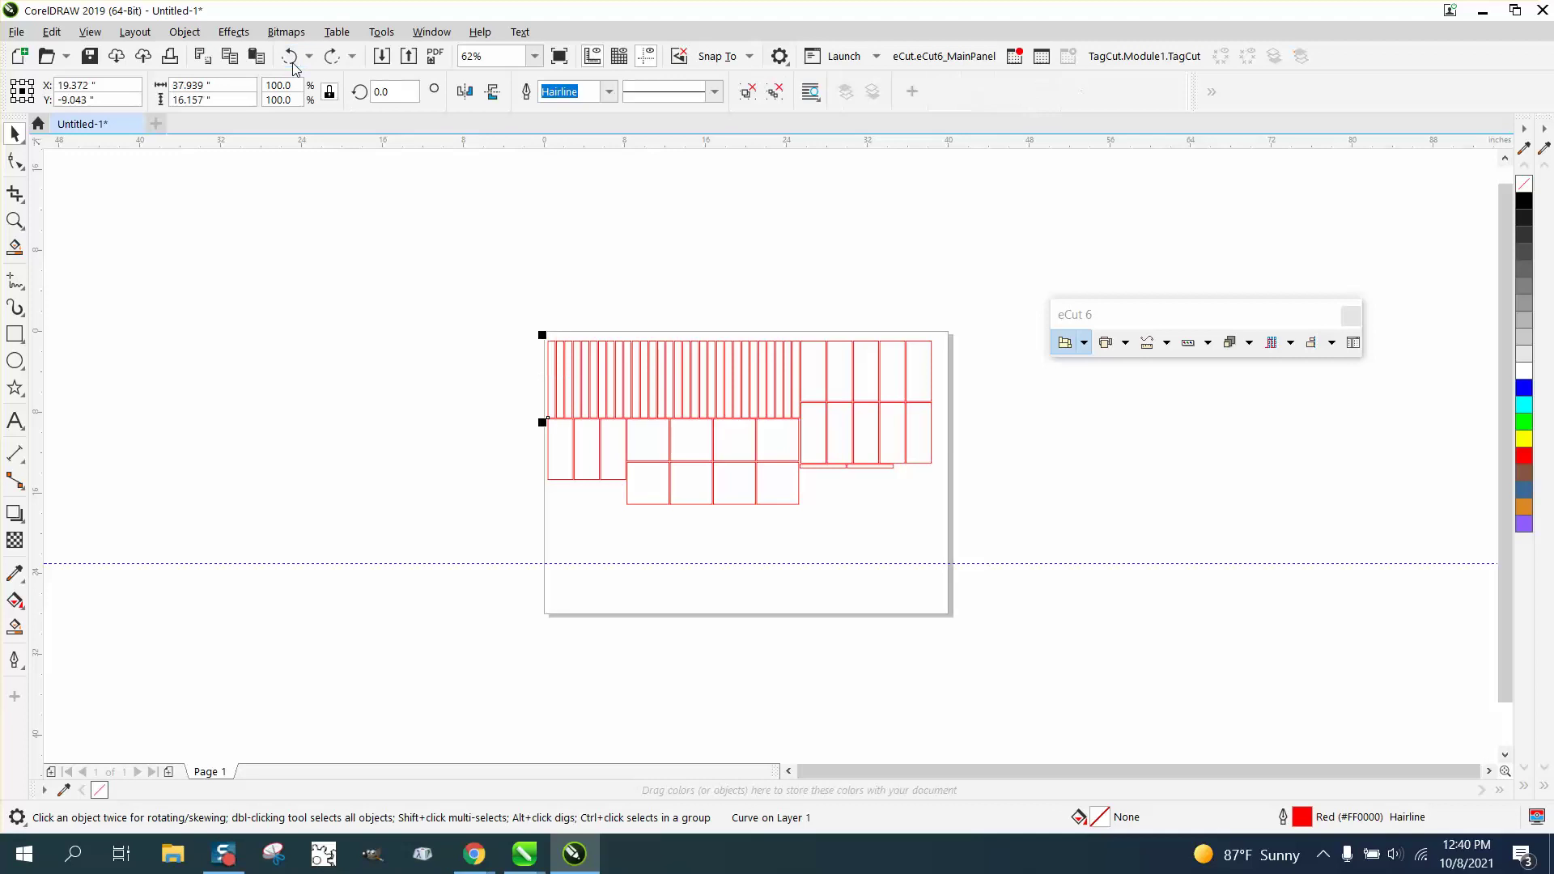
{"action": "left_click", "coordinate": [292, 57]}
{"action": "scroll", "coordinate": [653, 224], "scroll_direction": "down", "scroll_amount": 2}
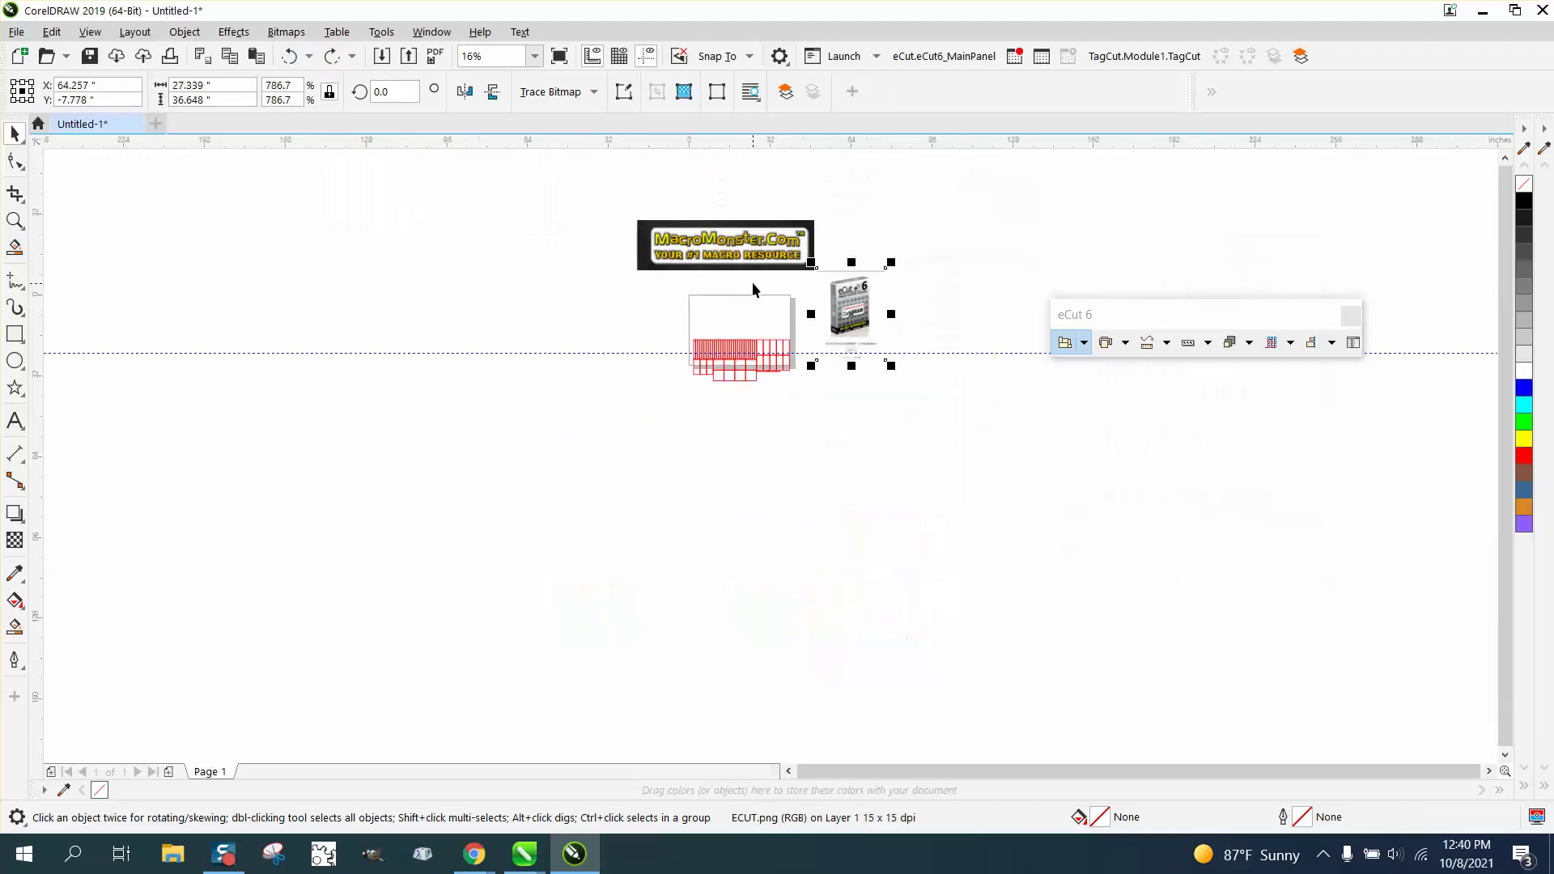
{"action": "left_click", "coordinate": [16, 219]}
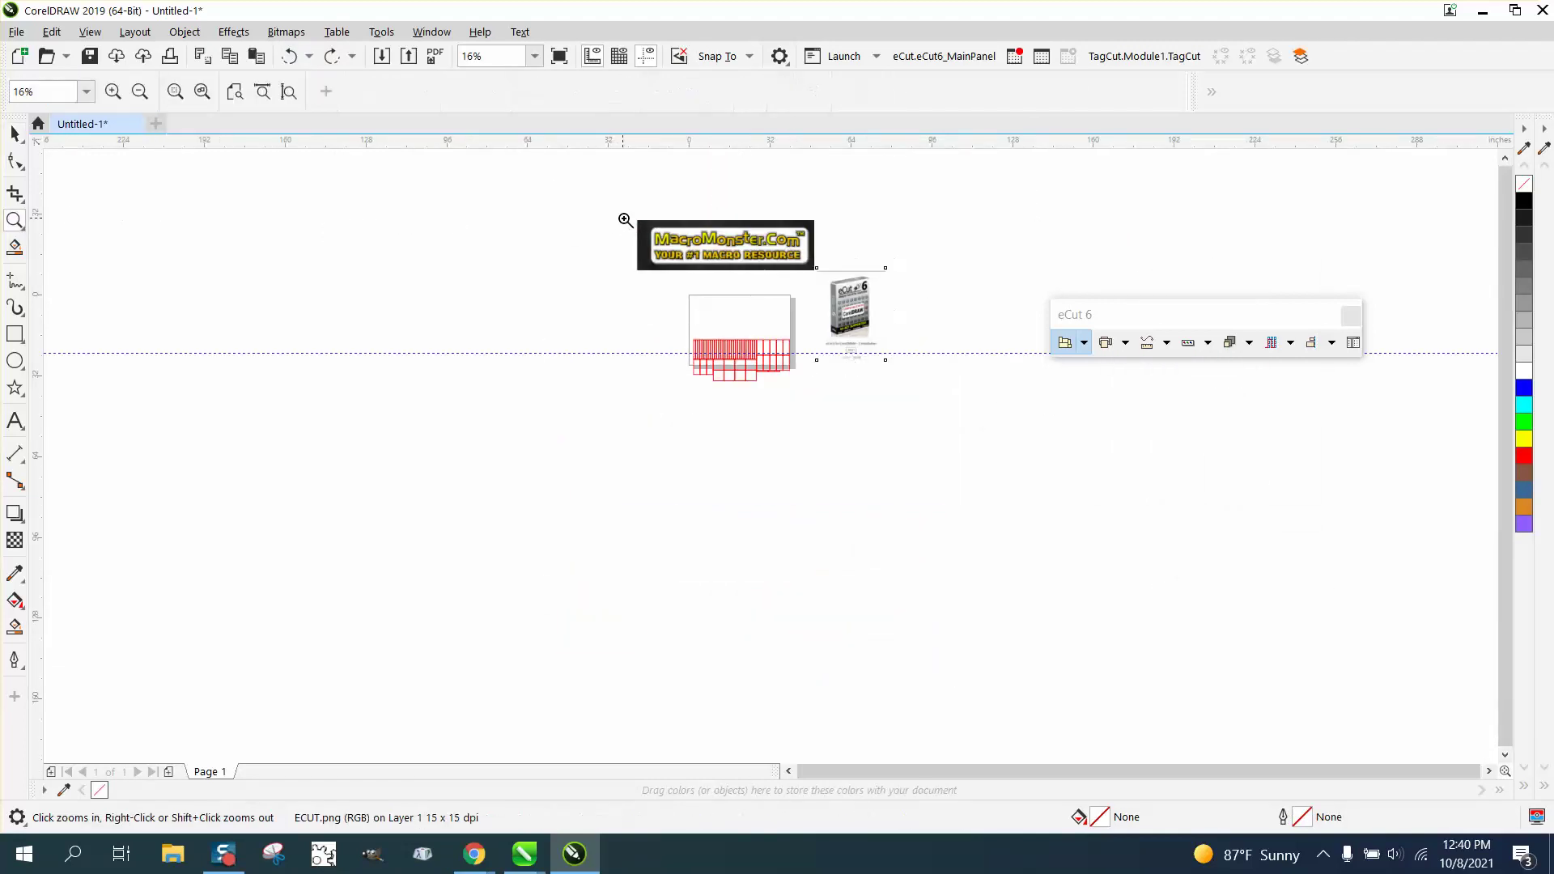
{"action": "left_click_drag", "start_coordinate": [626, 220], "coordinate": [865, 308]}
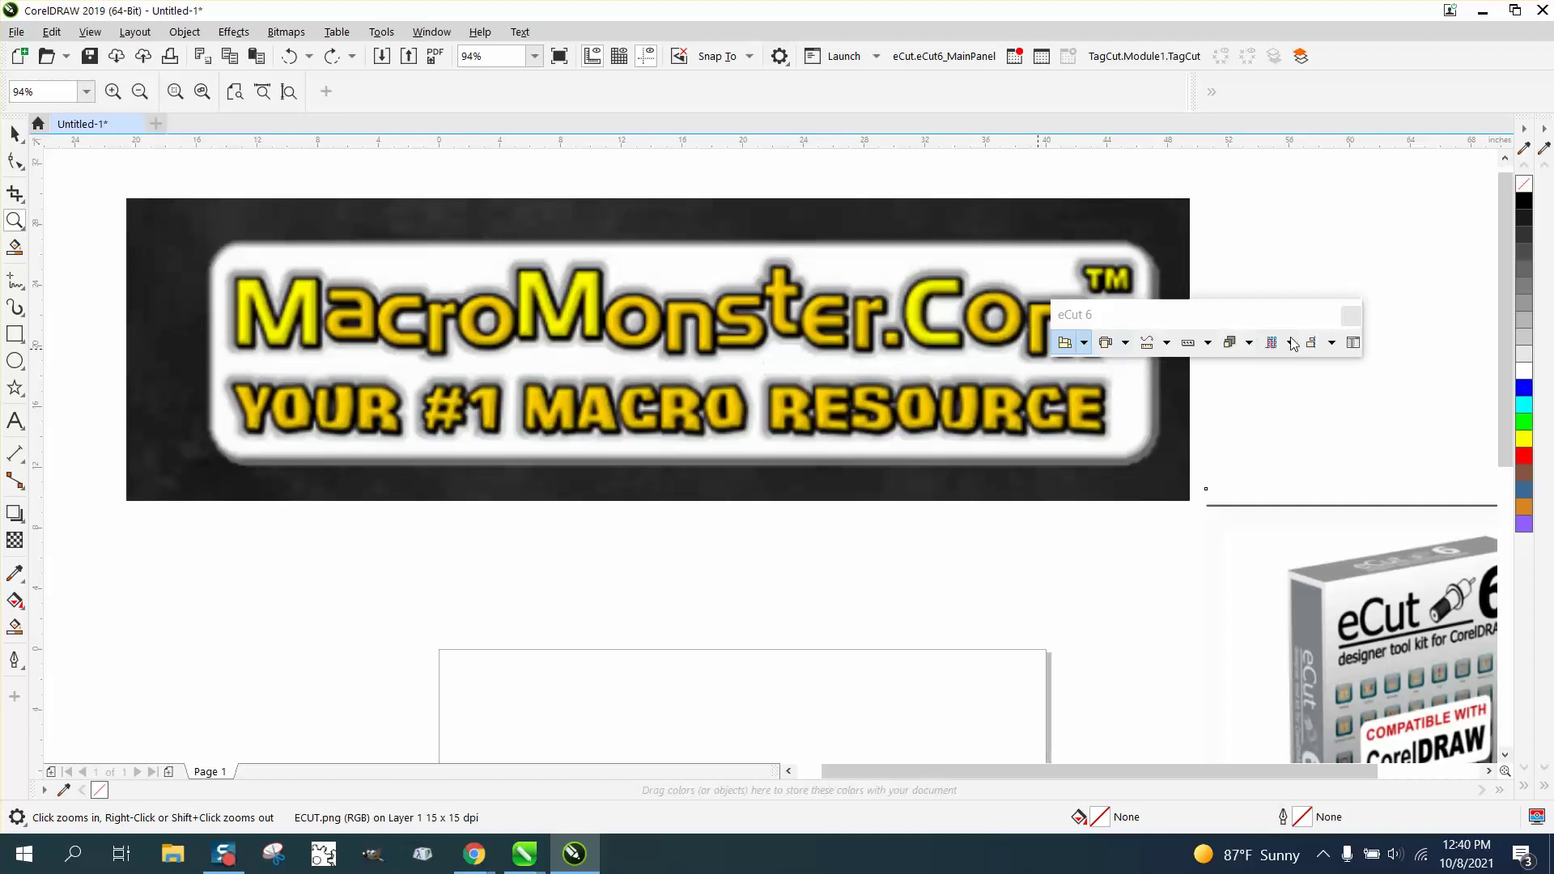
{"action": "left_click", "coordinate": [1350, 316]}
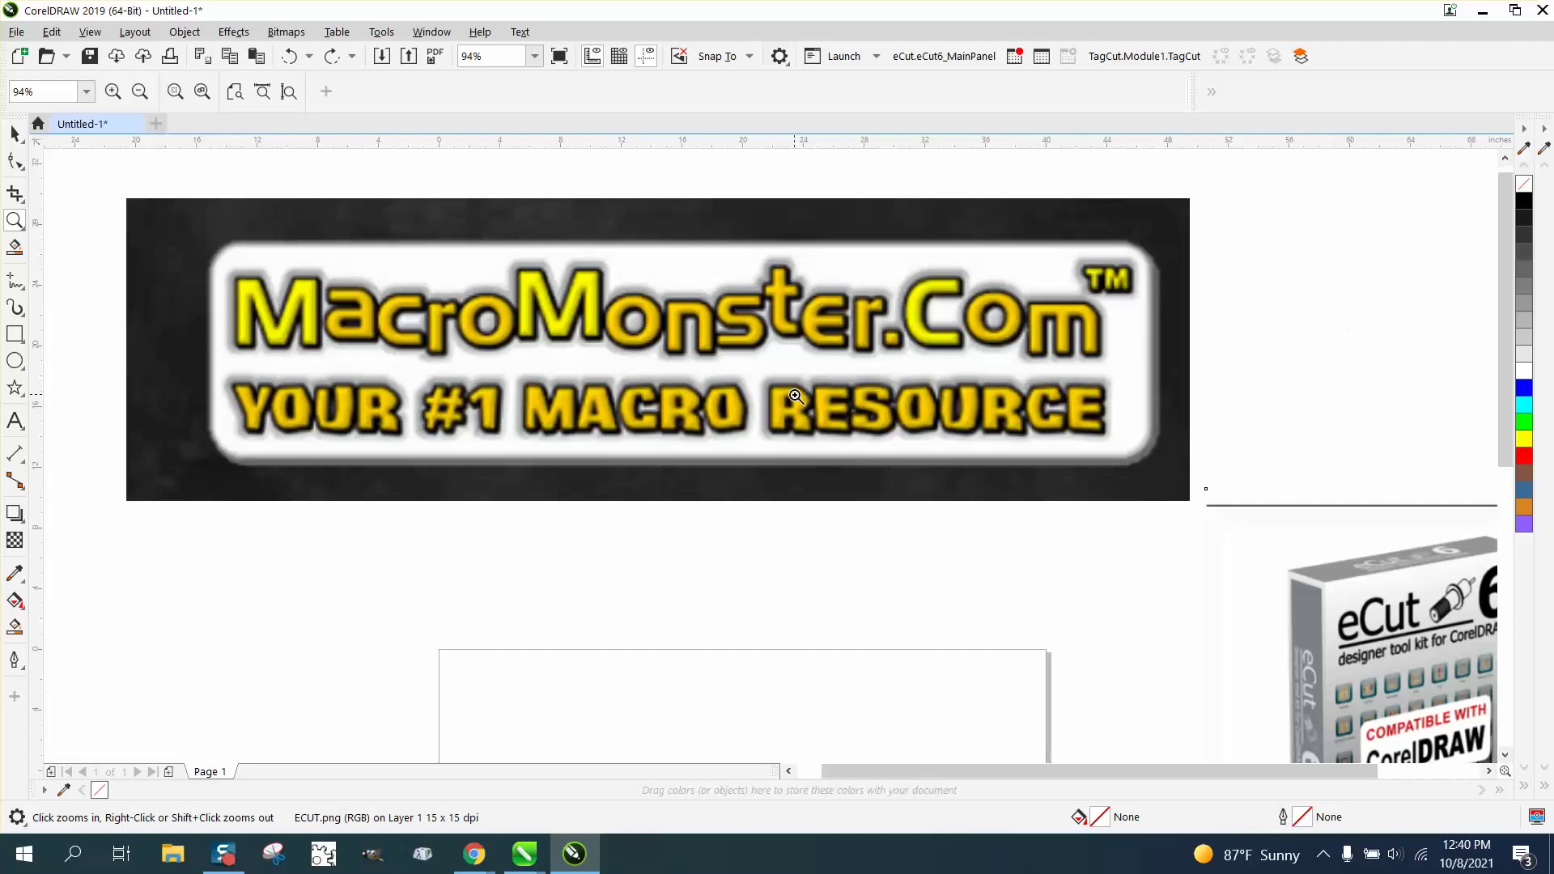